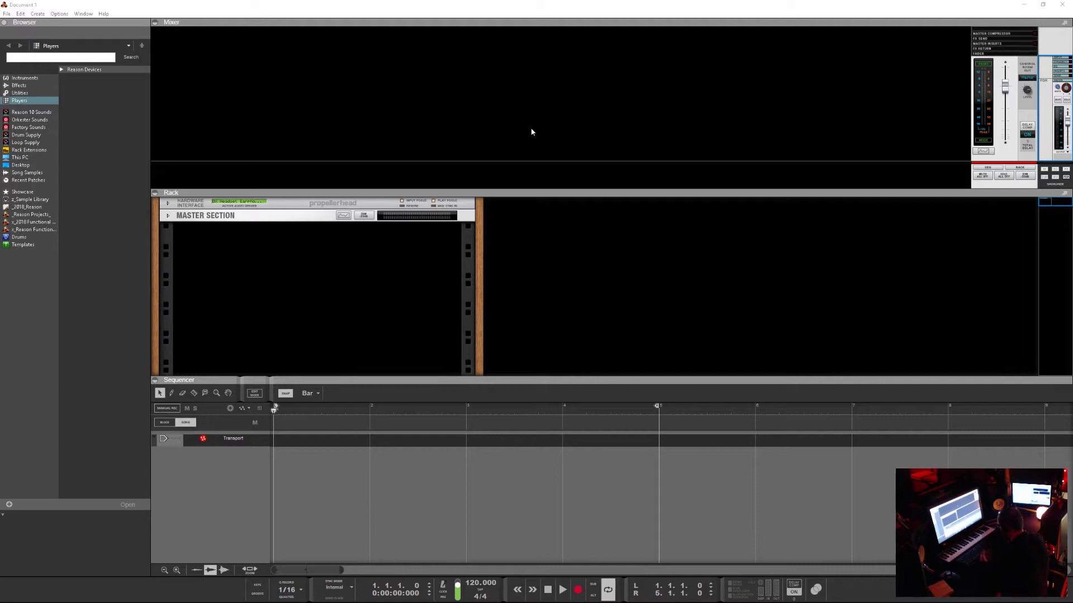
Add a Radical Piano from the Reason Devices instruments to the empty rack
click(25, 78)
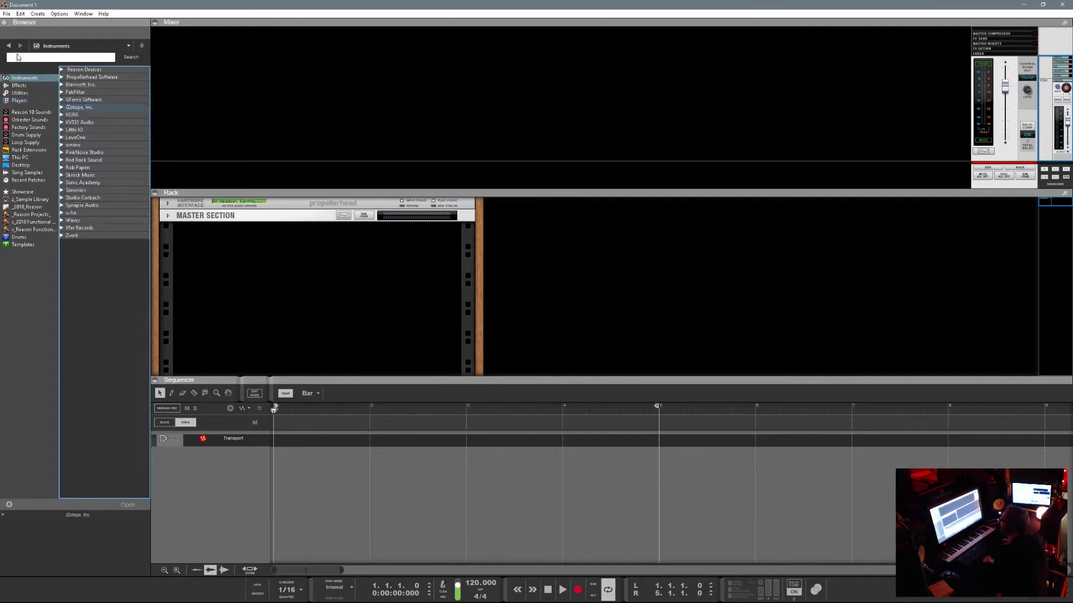
click(62, 70)
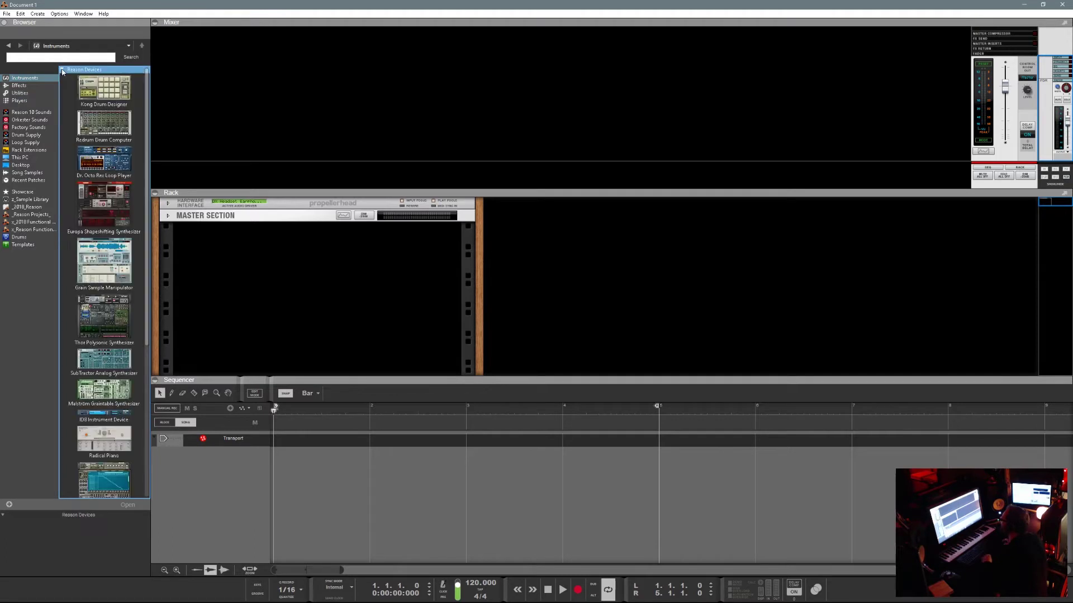
scroll(105, 219, down, 3)
drag(103, 305, 317, 309)
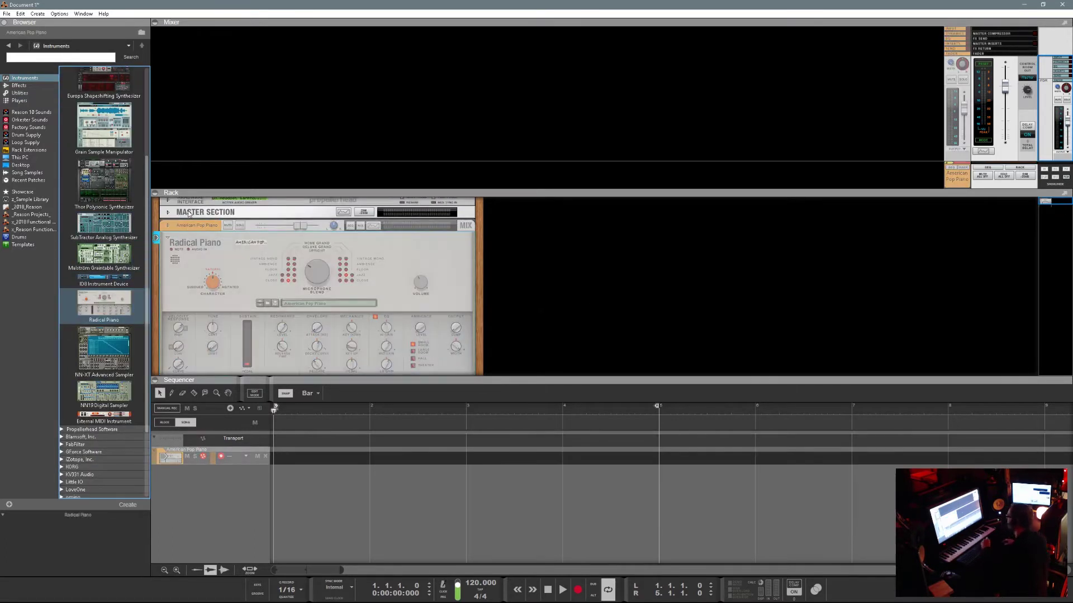
scroll(73, 111, up, 1)
scroll(73, 111, up, 2)
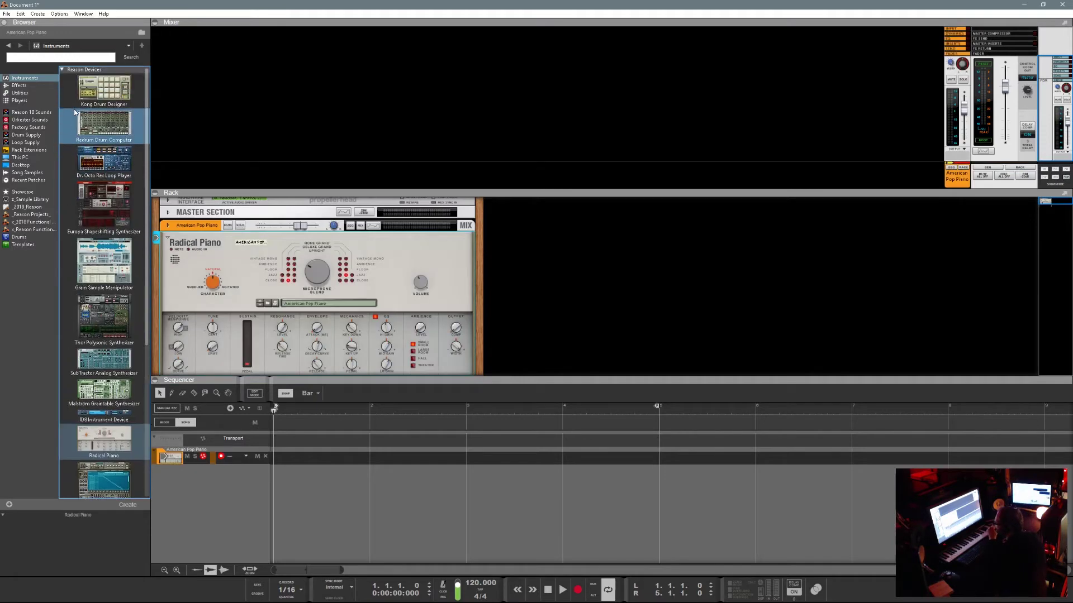
Insert a Scales & Chords player on the Radical Piano
click(63, 71)
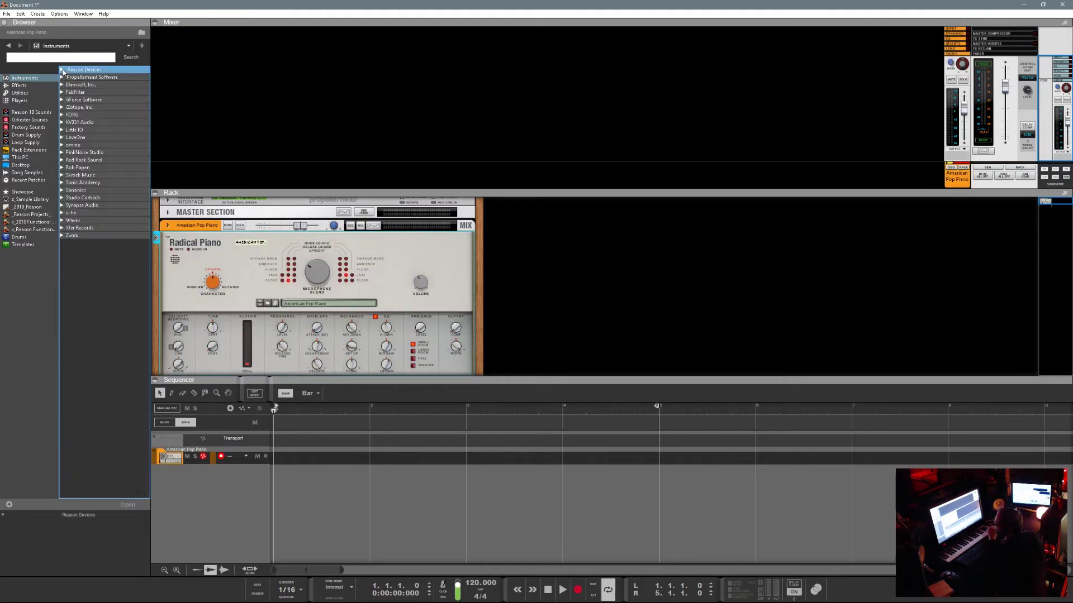
click(19, 101)
drag(114, 141, 257, 242)
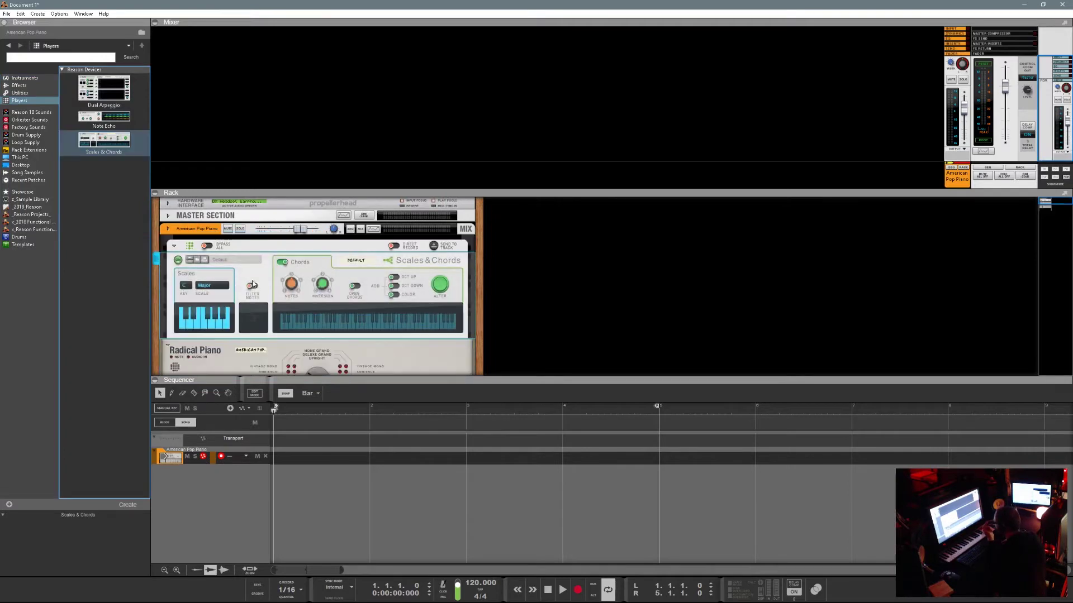
Set the Scales & Chords scale to G Minor and turn on its Oct Down option
click(184, 285)
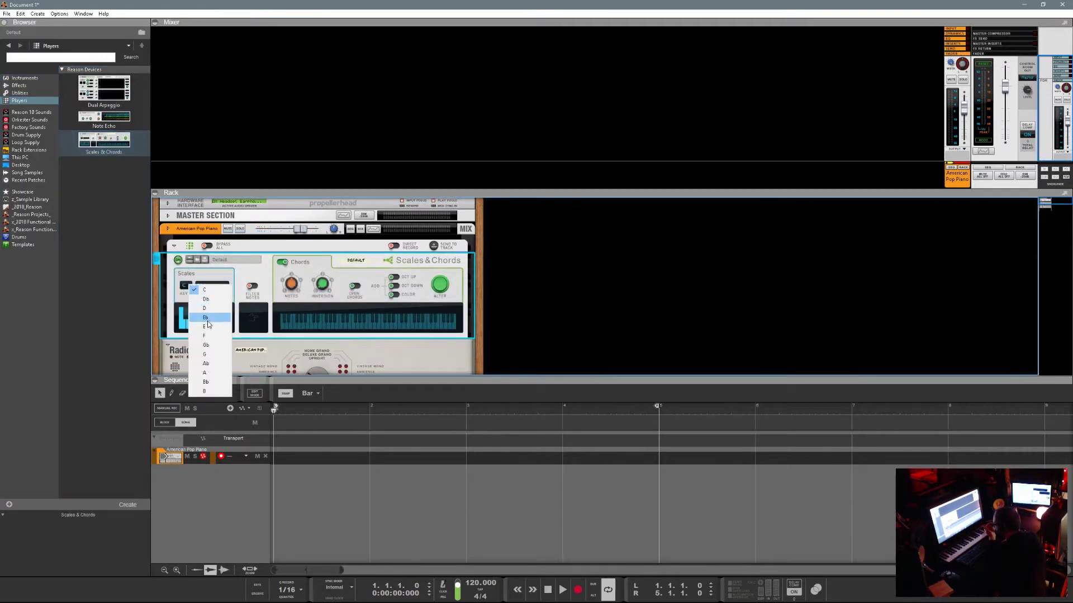
click(205, 354)
click(213, 287)
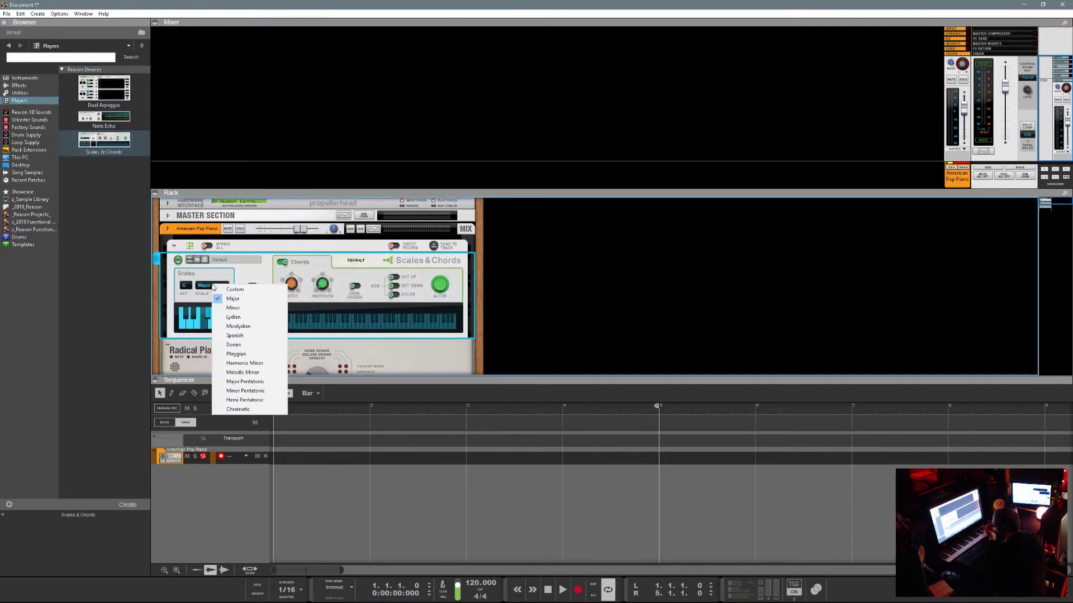
click(236, 307)
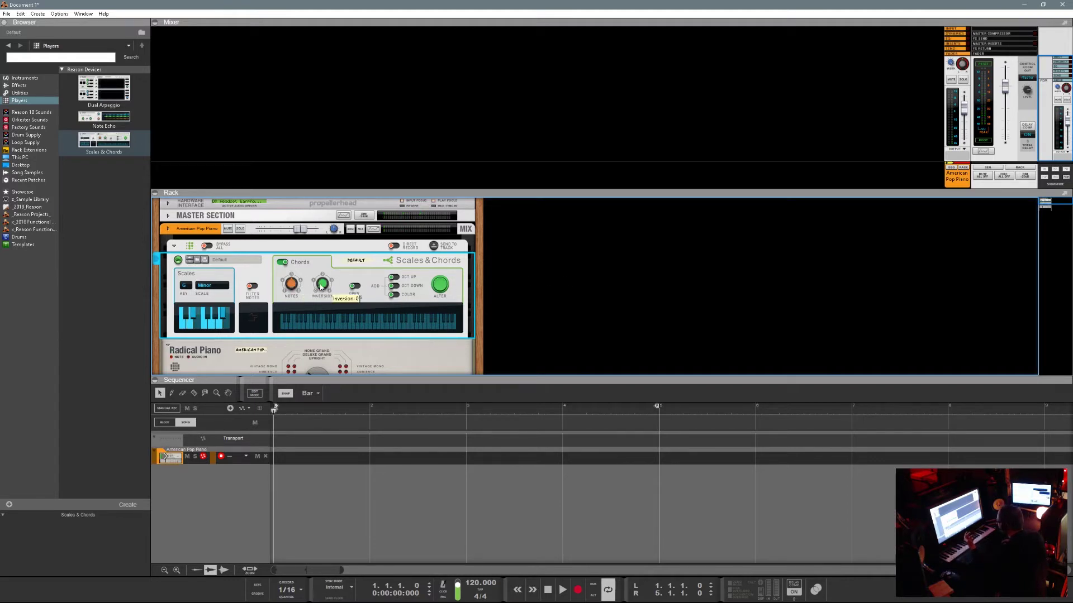
click(392, 286)
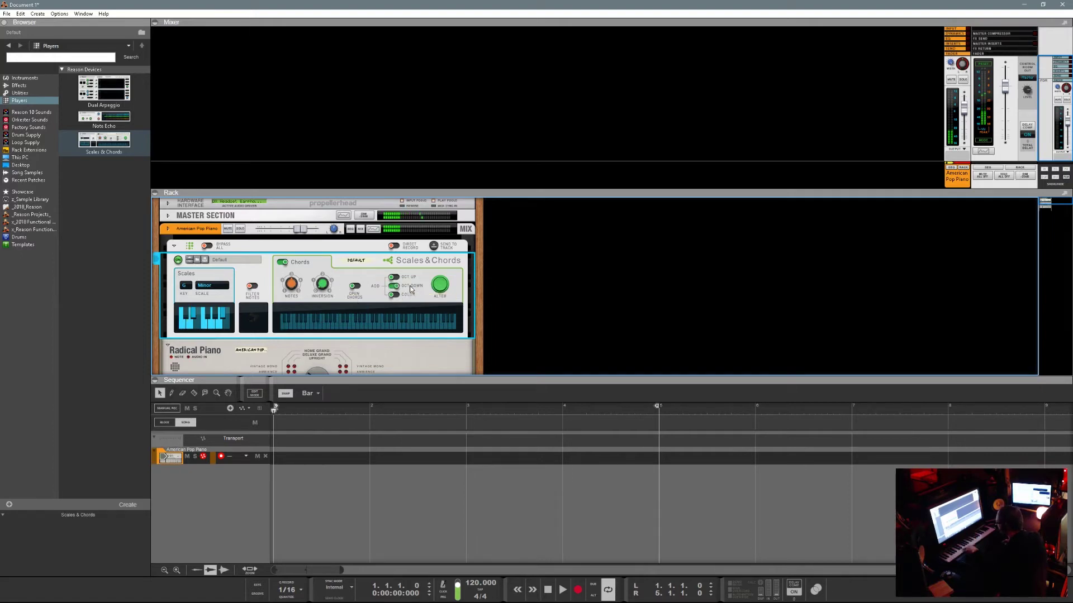
Load the Lively Dark Grand patch from the Natural Pianos folder into the Radical Piano
scroll(410, 335, down, 3)
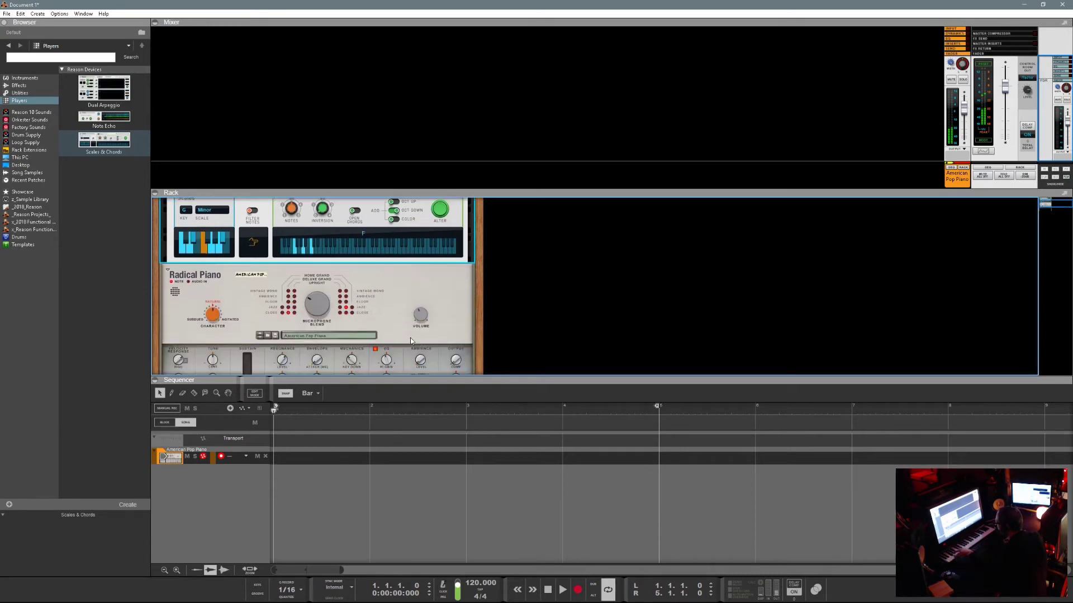
scroll(325, 286, down, 2)
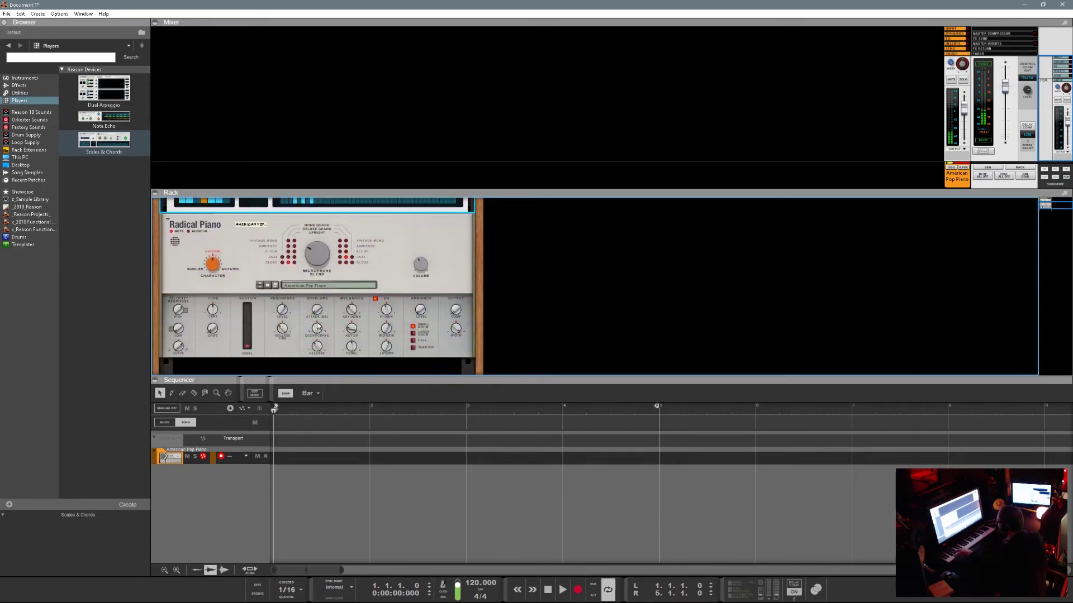
click(273, 285)
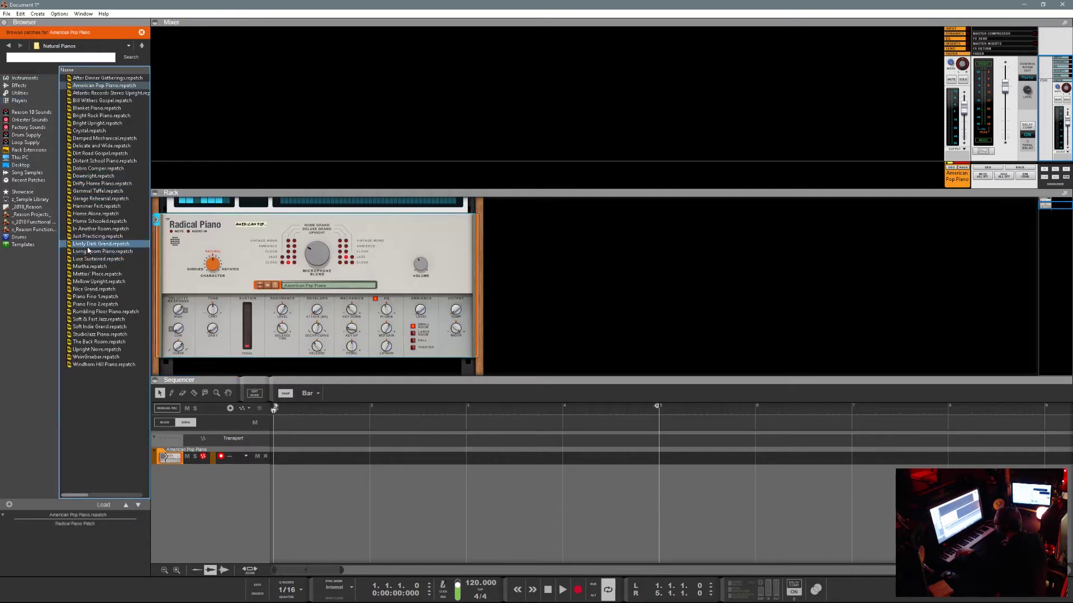
click(90, 245)
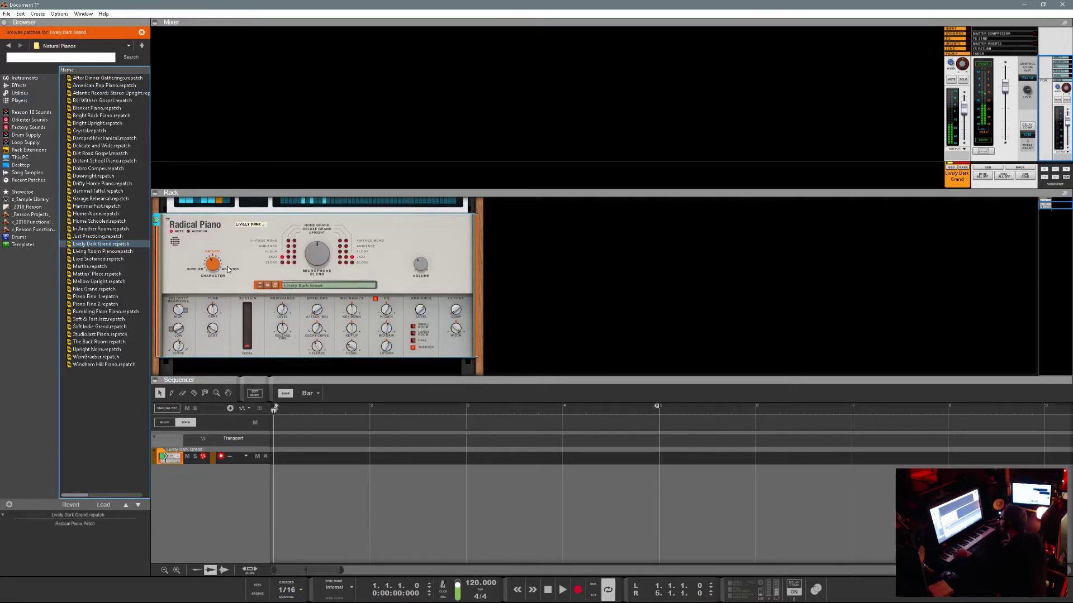
Look through the patches in the Radical Pianos folder
scroll(326, 213, up, 4)
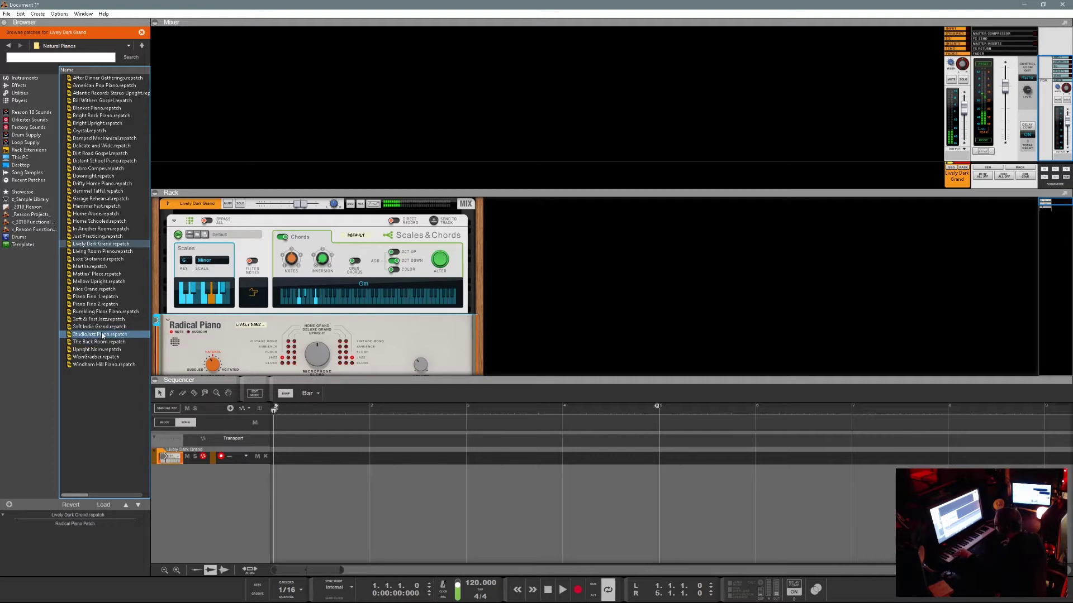
click(143, 46)
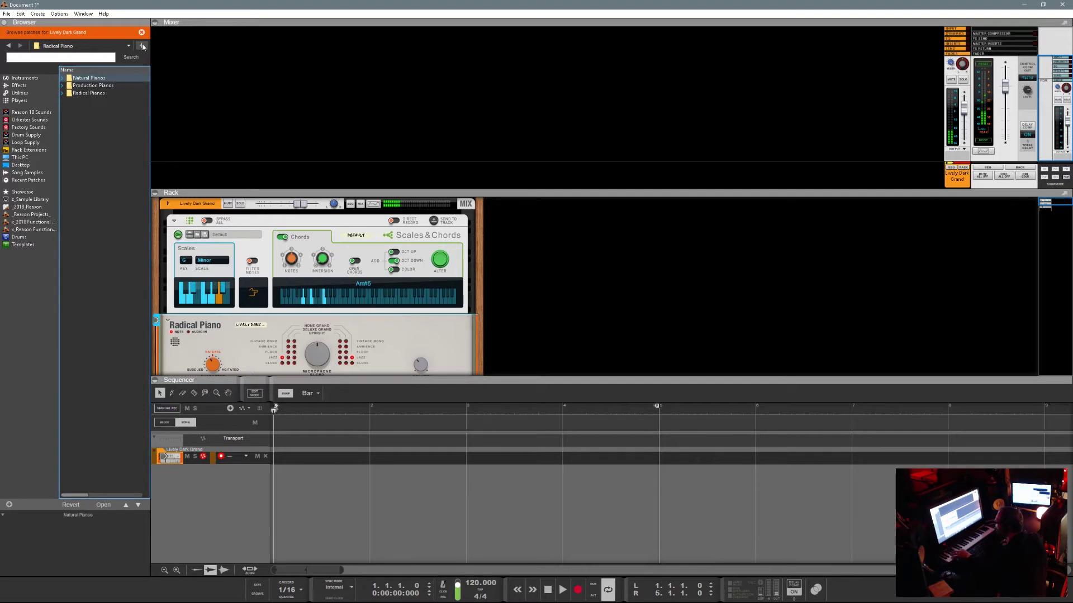
click(62, 93)
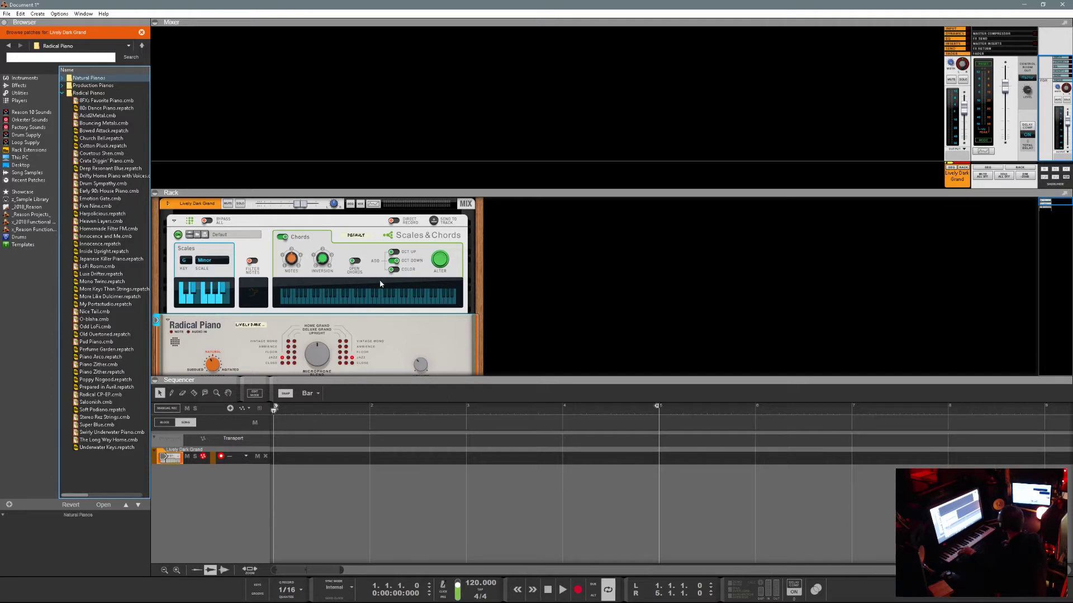
Raise the chord inversion in Scales & Chords and turn on Open Chords
drag(320, 261, 313, 192)
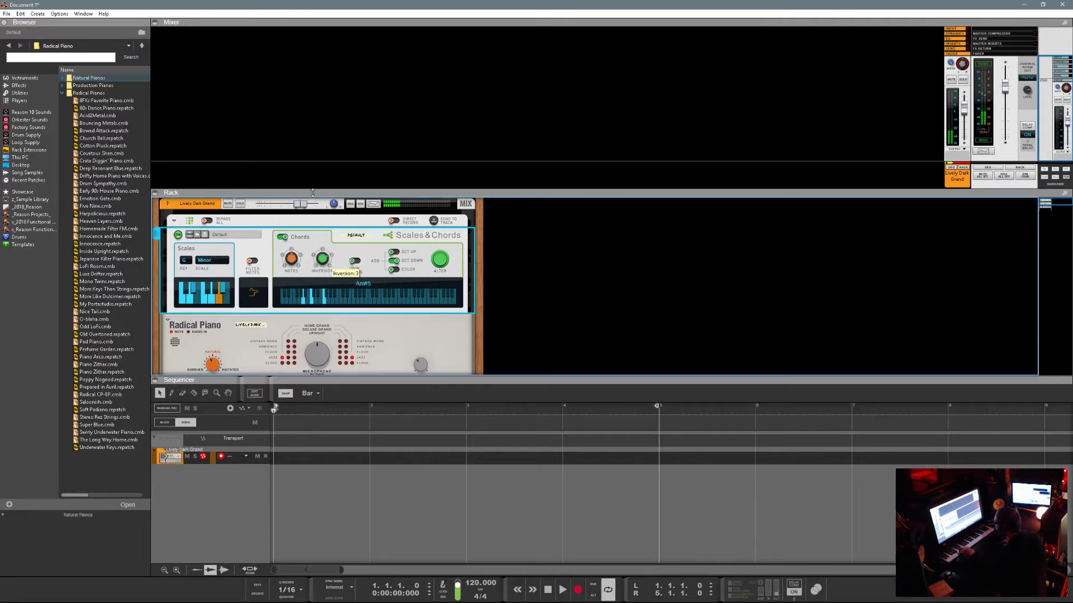
click(358, 262)
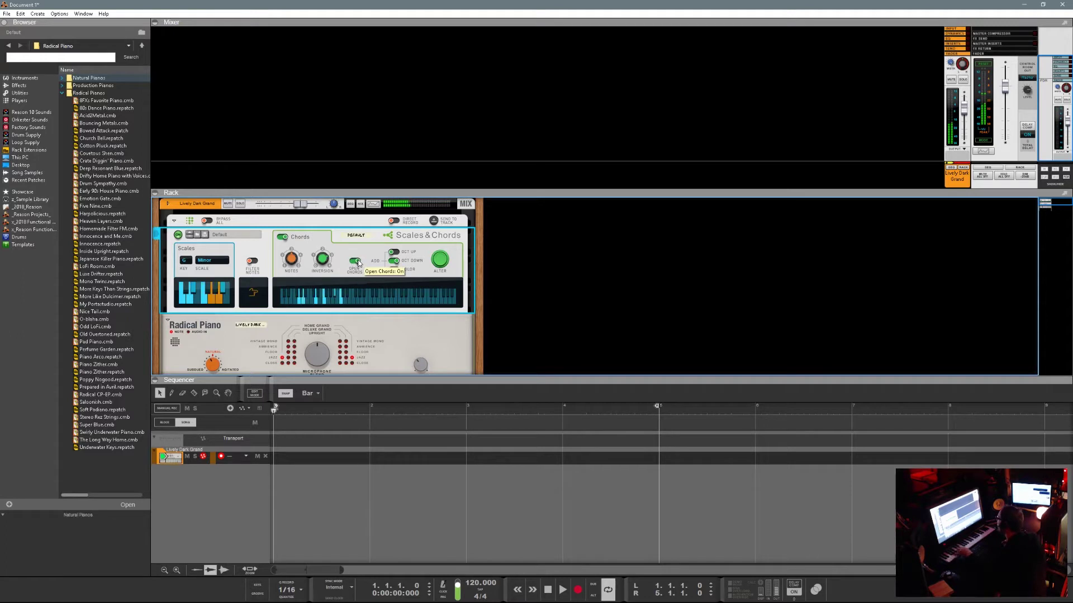
Record three piano notes one after another on the Lively Dark Grand track, stopping after each take
click(578, 590)
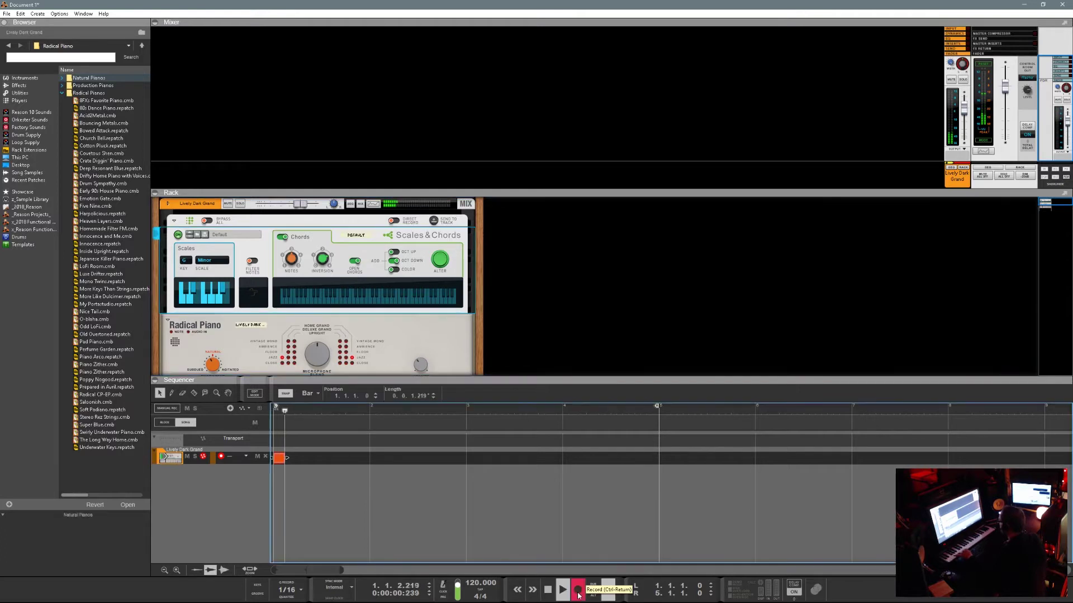
click(549, 590)
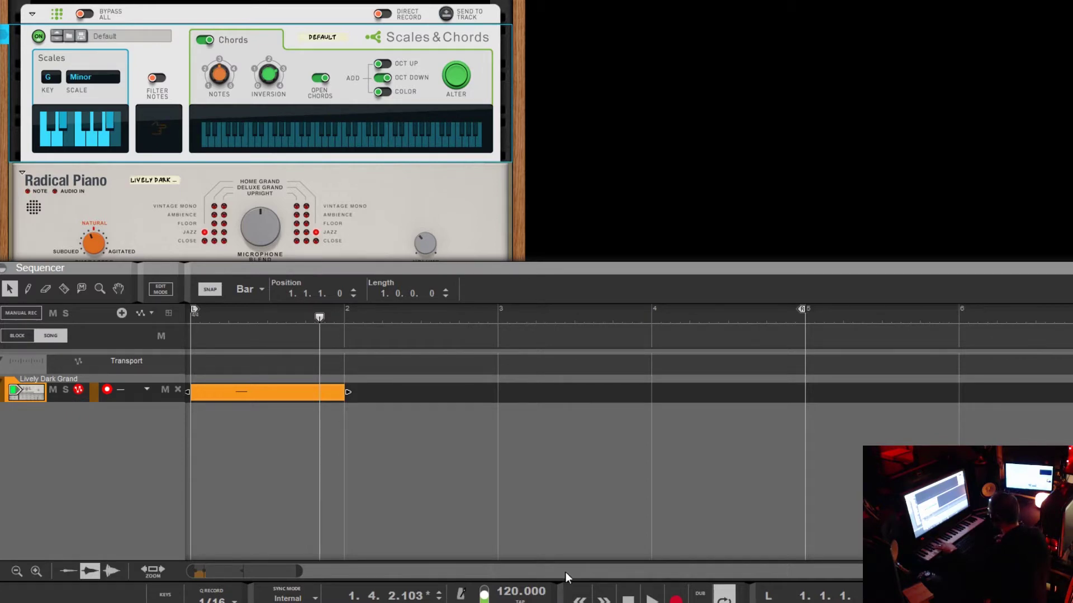
key(ctrl+Return)
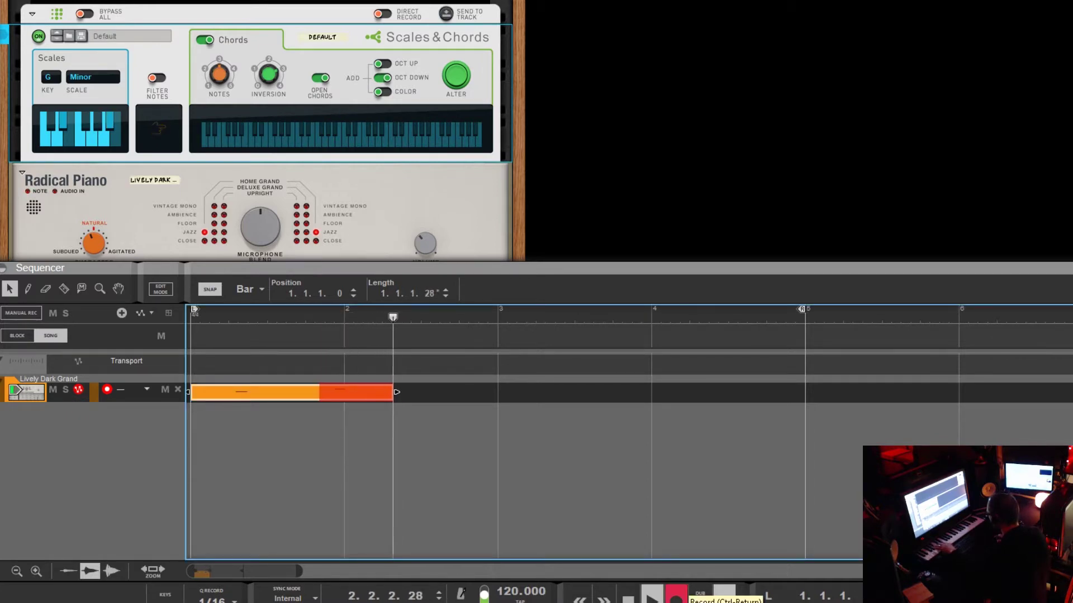
click(626, 589)
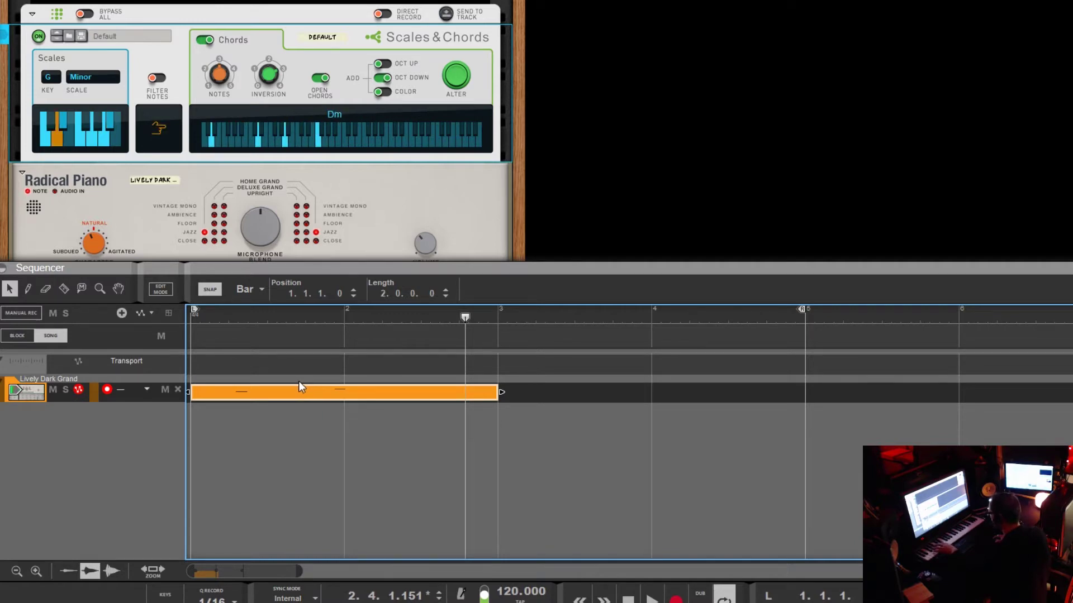
click(676, 599)
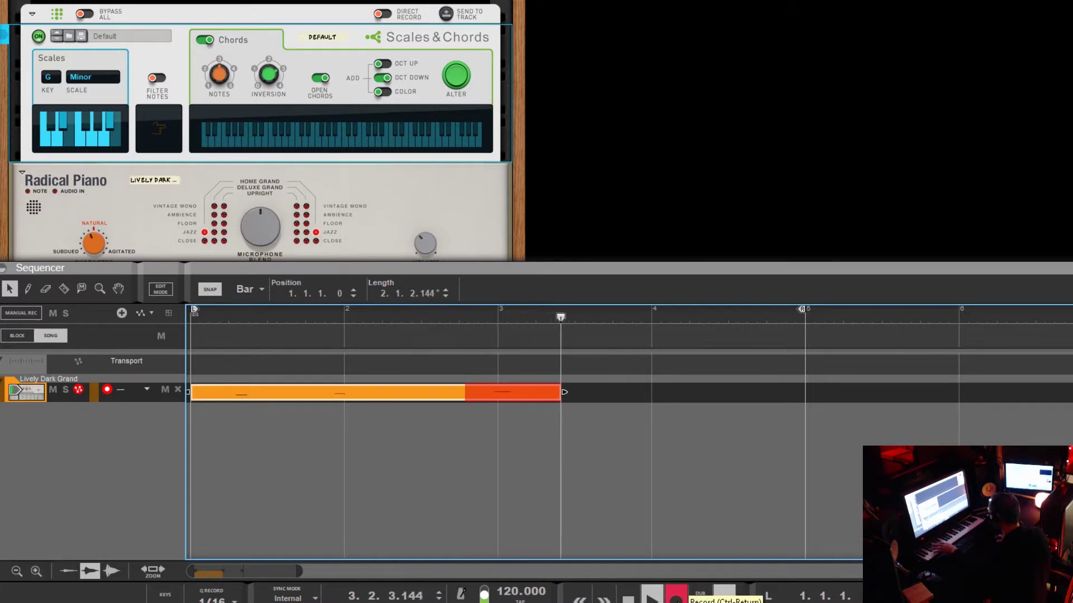
key(space)
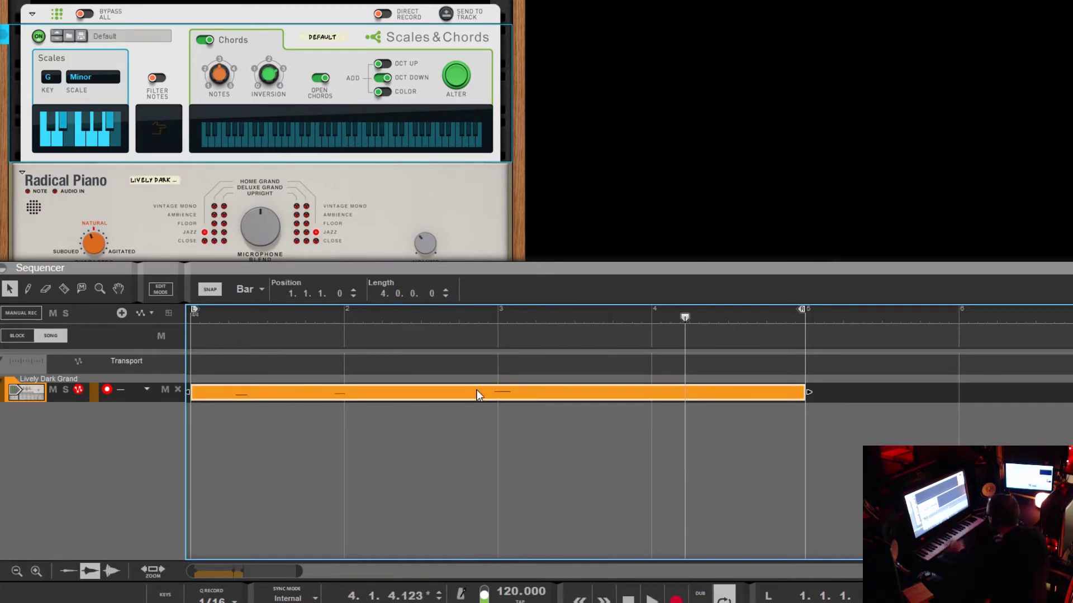
Open the recorded clip for note editing, move the first note to the start of bar 1 and lengthen it to one bar
double_click(474, 391)
drag(342, 230, 86, 233)
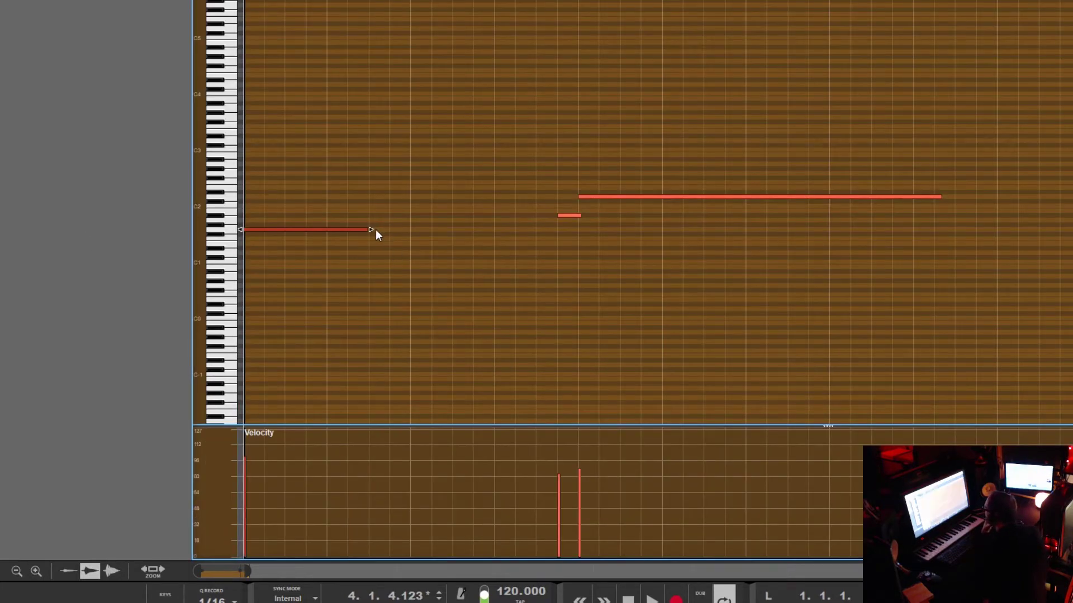
drag(372, 230, 570, 261)
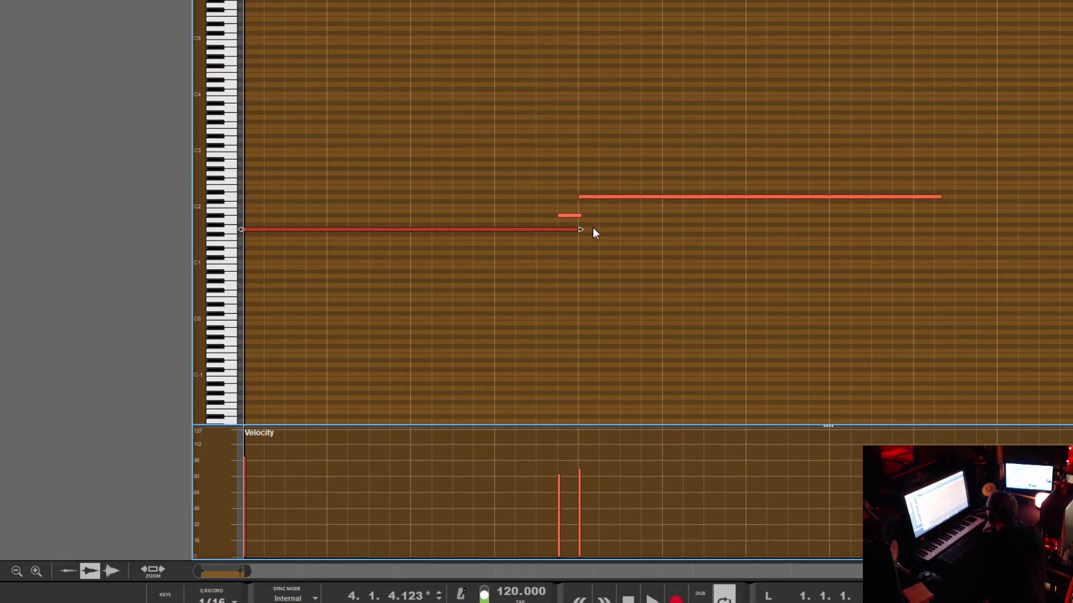
Move the short middle note to the start of bar 2 and stretch it to fill that bar
click(615, 197)
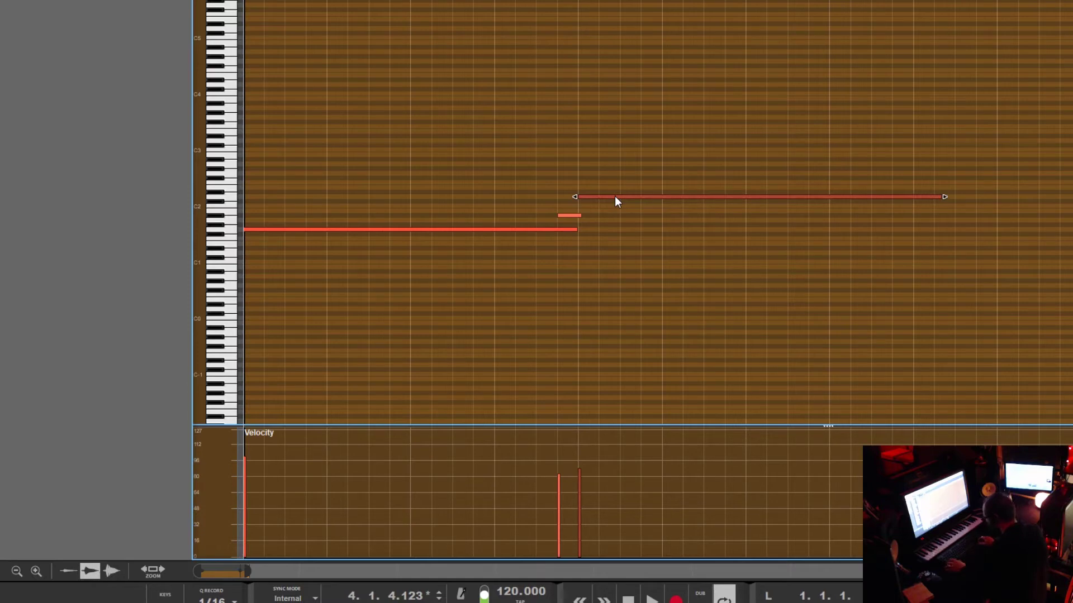
key(KP_8)
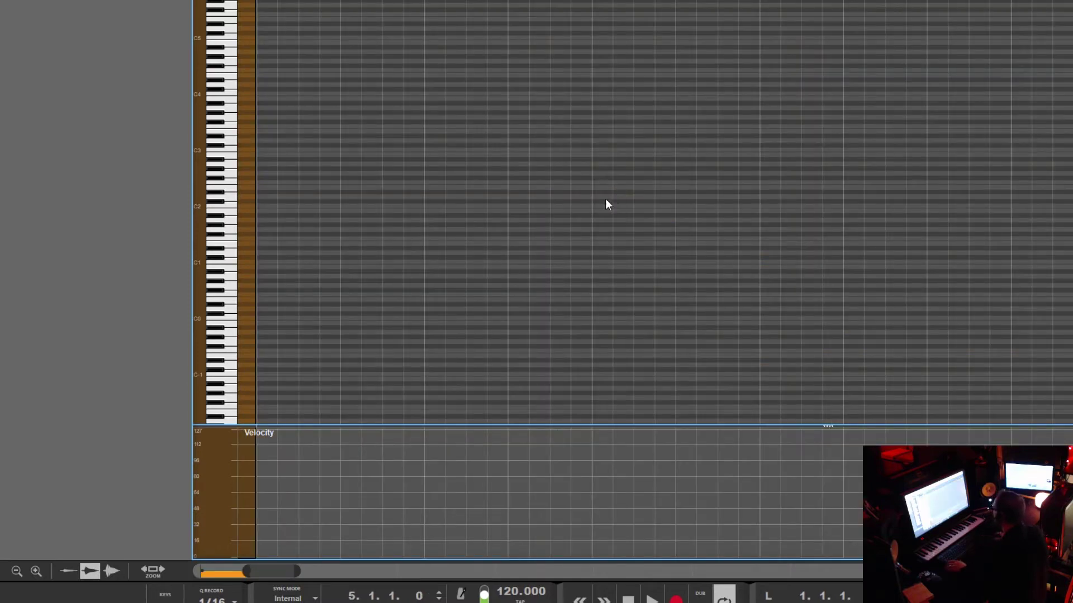
drag(246, 571, 197, 571)
scroll(233, 227, up, 3)
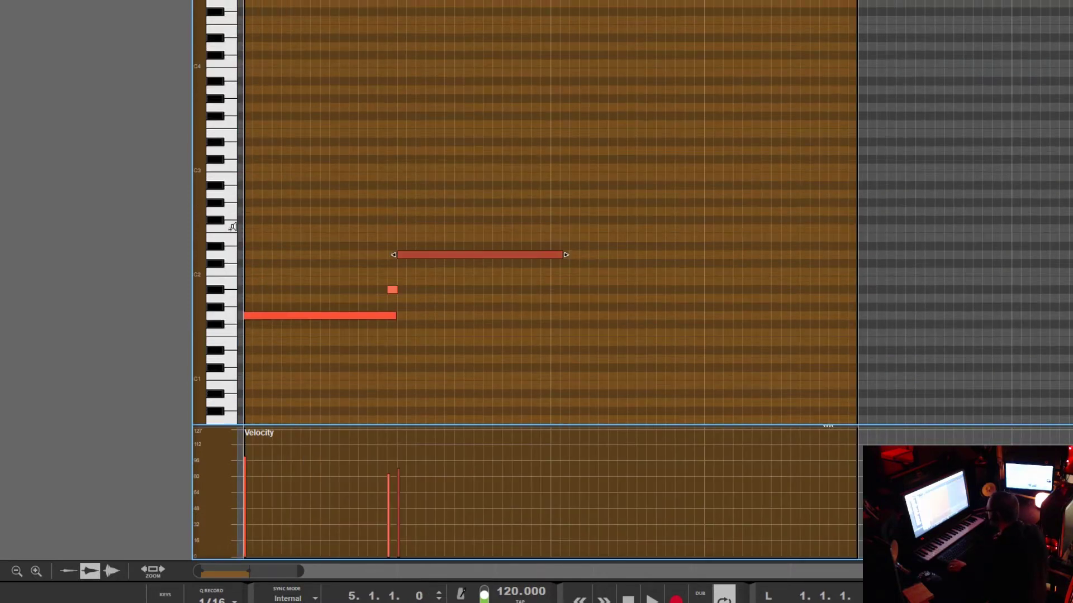
click(398, 291)
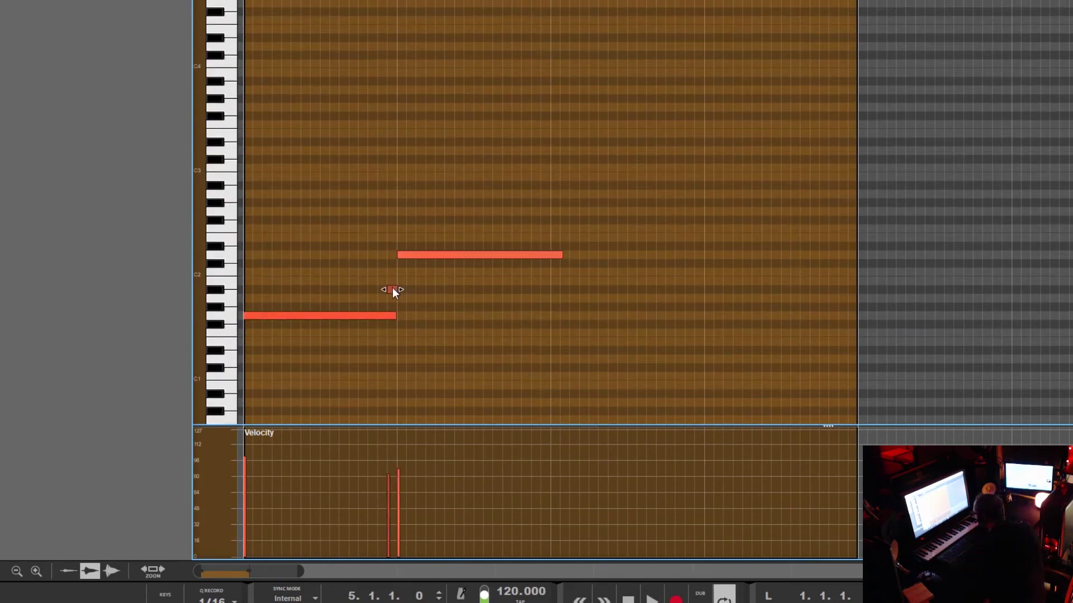
drag(393, 289, 552, 300)
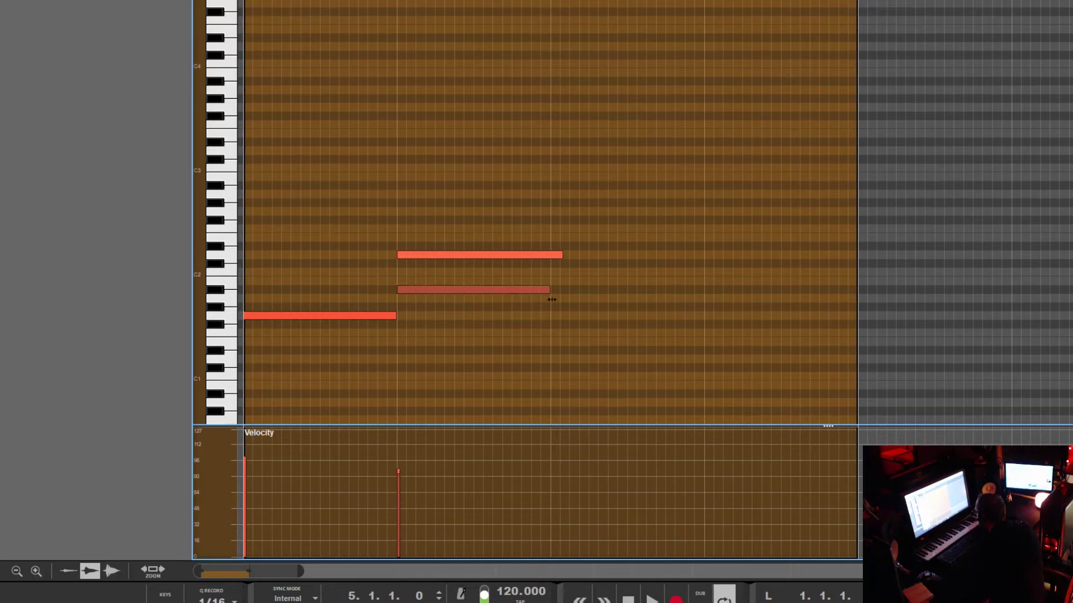
Nudge the highest note later so that it starts at the beginning of bar 3
click(495, 255)
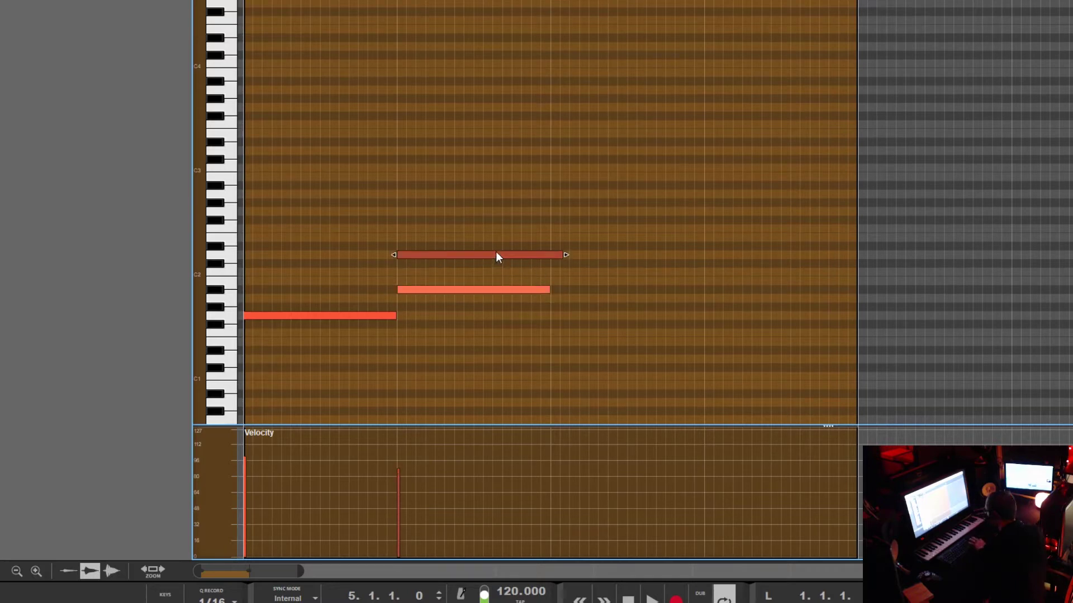
key(Right)
key(Right)
key(Right)
key(Right)
key(Right)
key(Right)
key(Right)
key(Right)
key(Right)
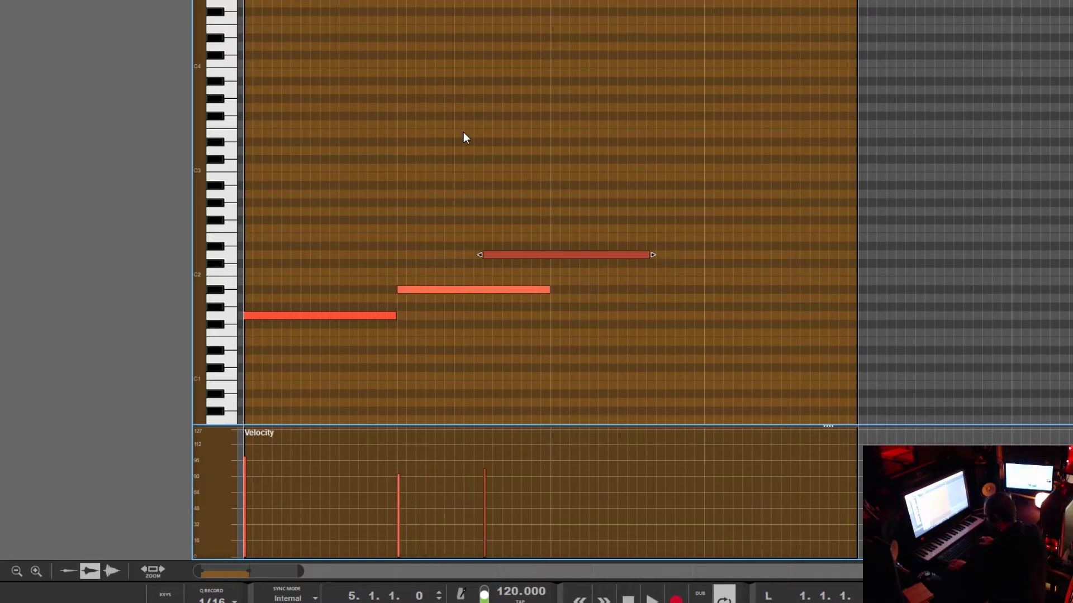
key(Right)
key(Right)
key(Right)
key(Right)
key(Right)
key(Right)
key(Right)
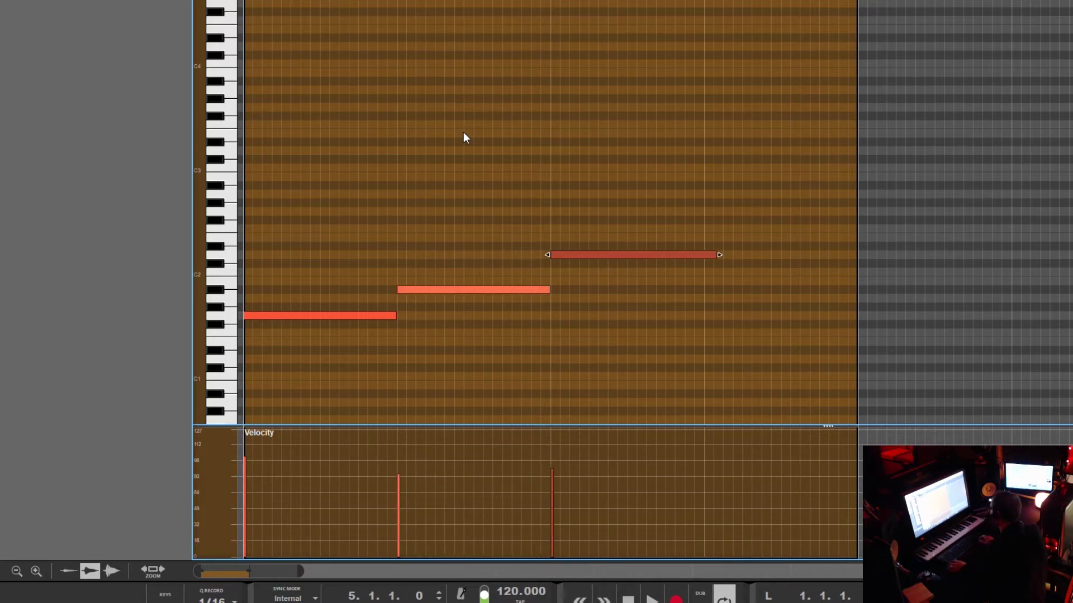
Trim the highest note, starting at bar 3, so that it ends exactly at the start of bar 4
key(Right)
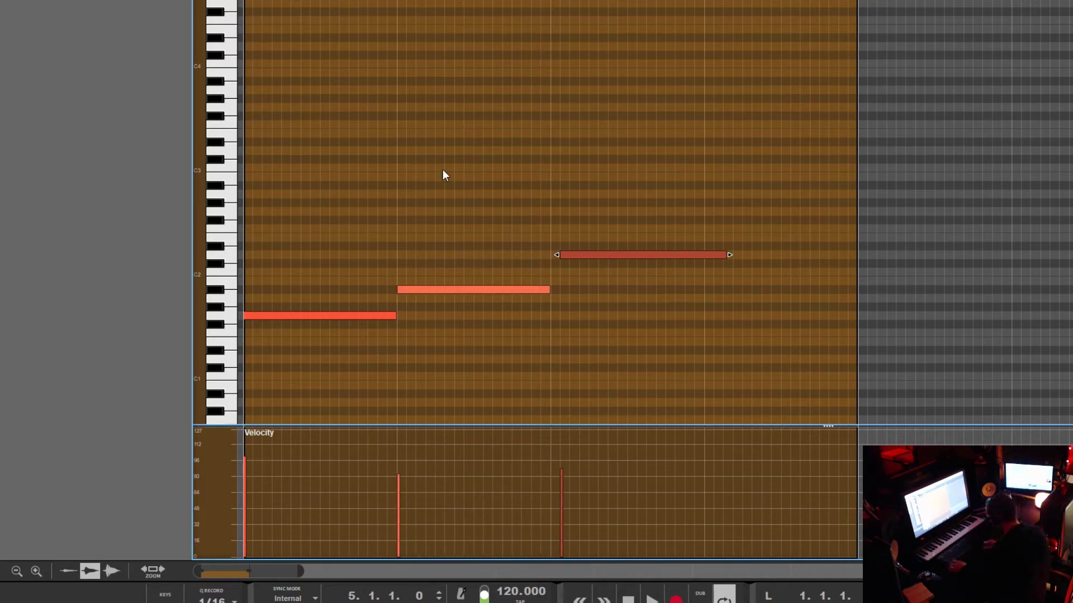
key(Left)
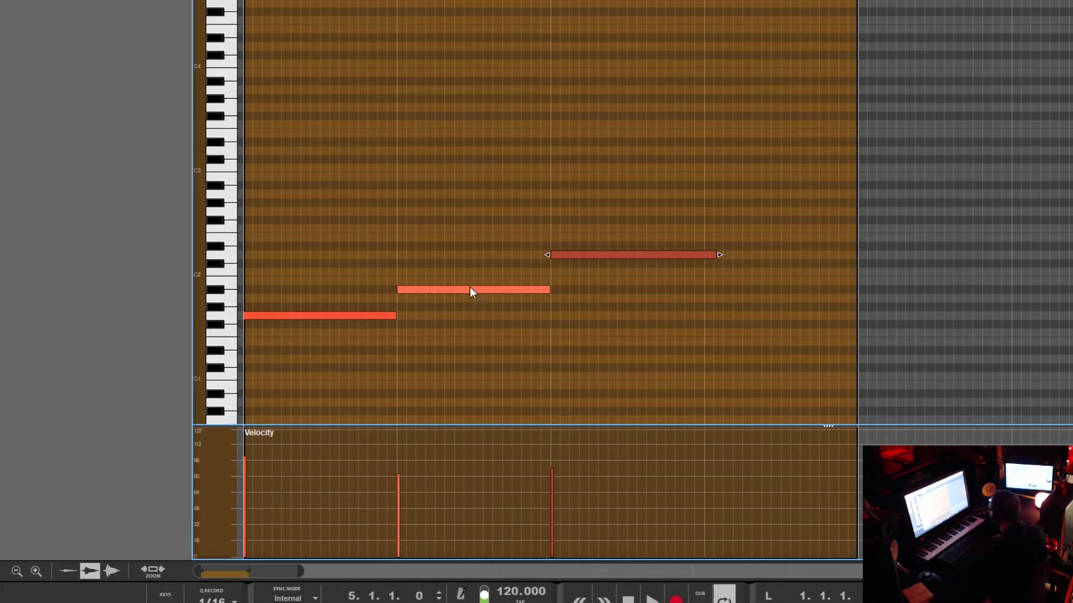
drag(716, 254, 702, 264)
Play back the three aligned notes, then stop playback
click(628, 599)
click(651, 599)
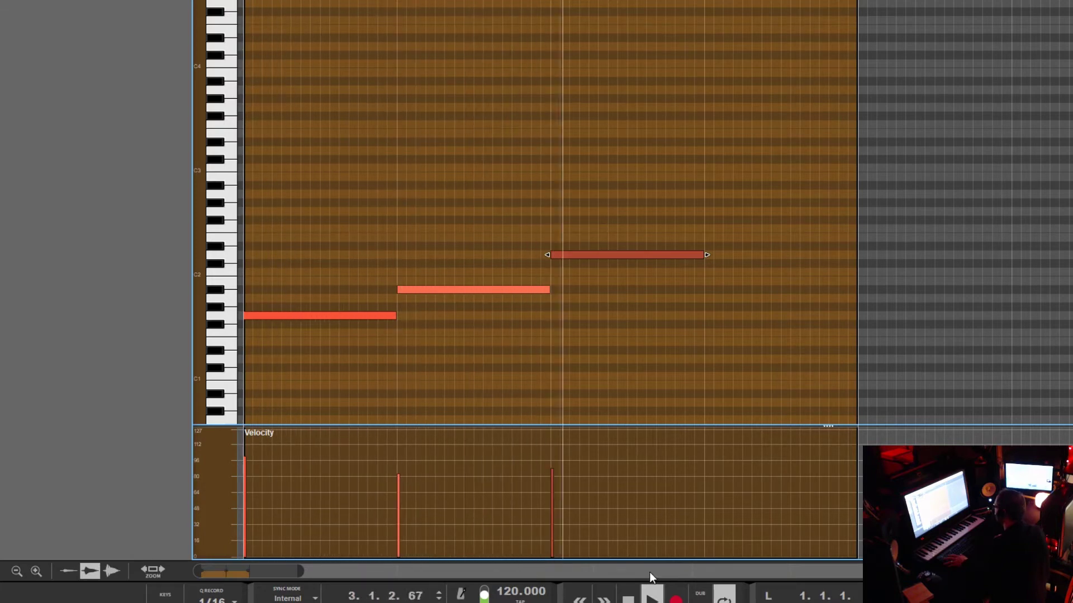
key(space)
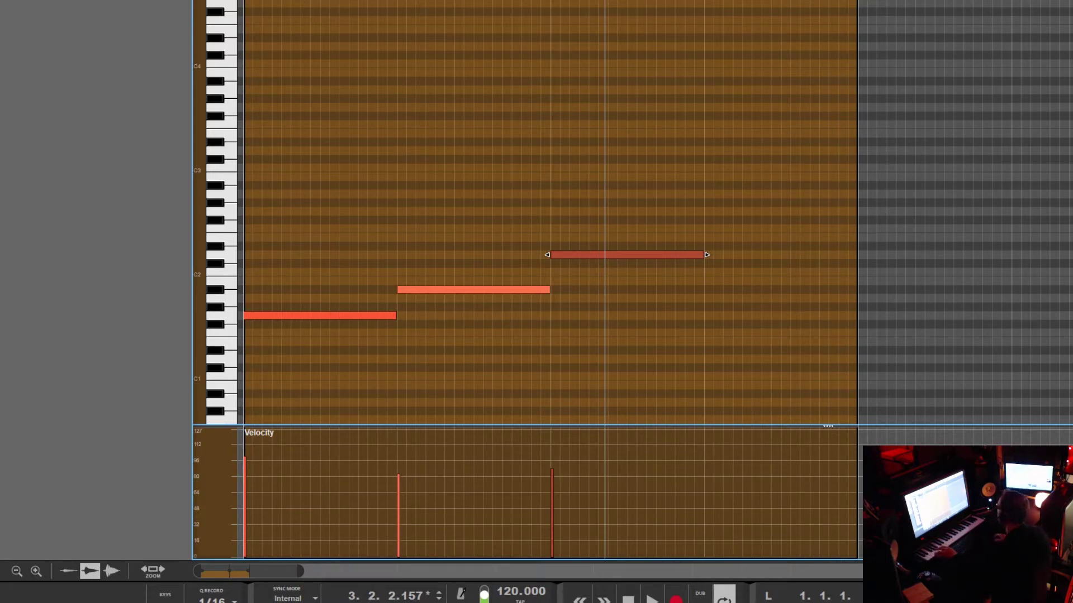
Record a fourth, lower note starting from bar 4, then align it to the bar start and stretch it to fill the bar
drag(684, 1, 704, 1)
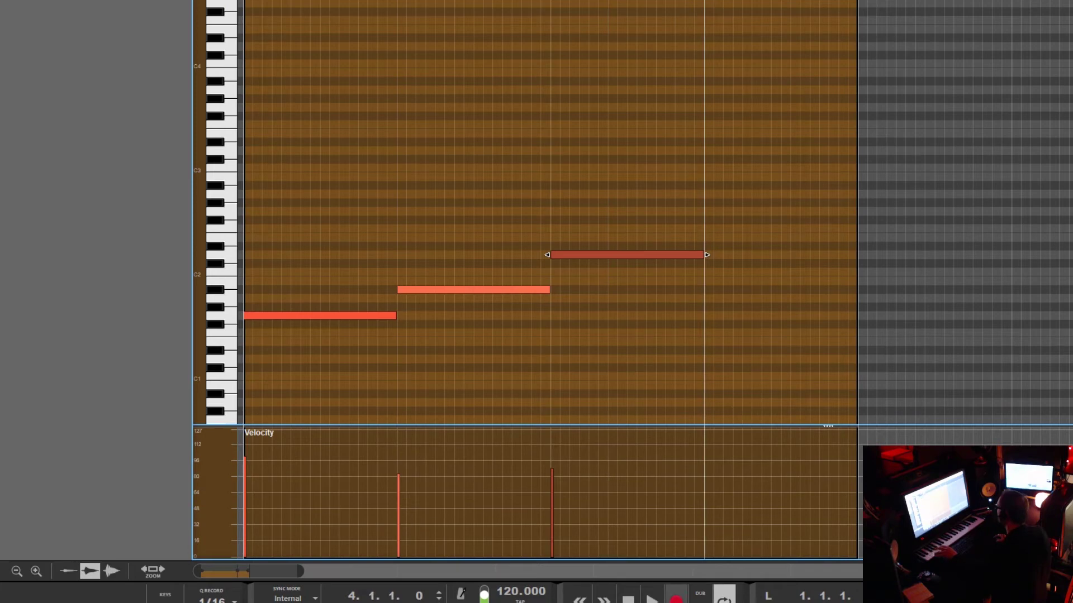
click(676, 600)
click(628, 601)
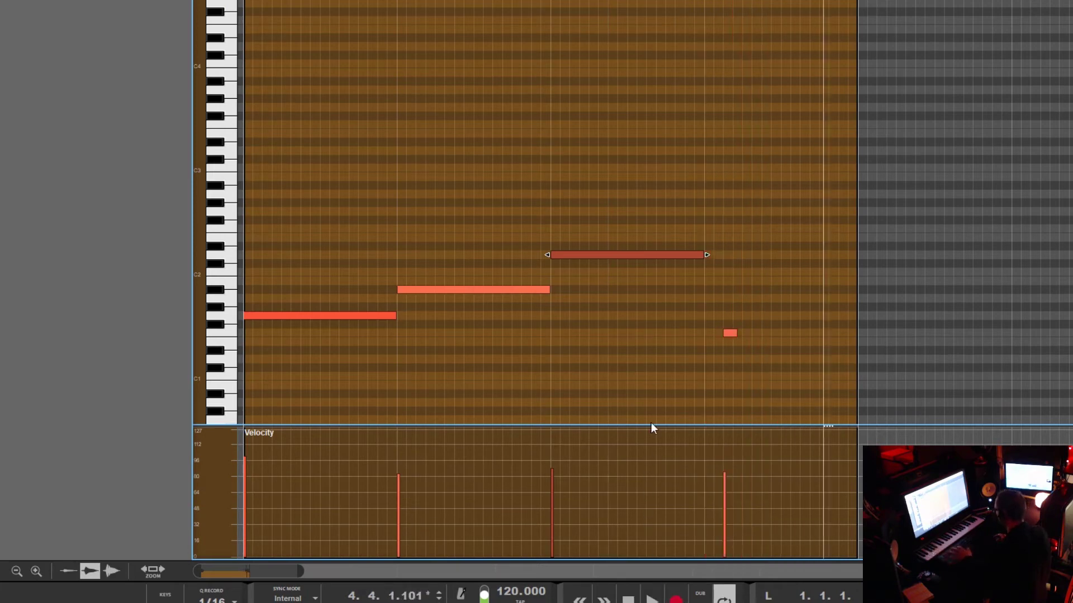
click(726, 333)
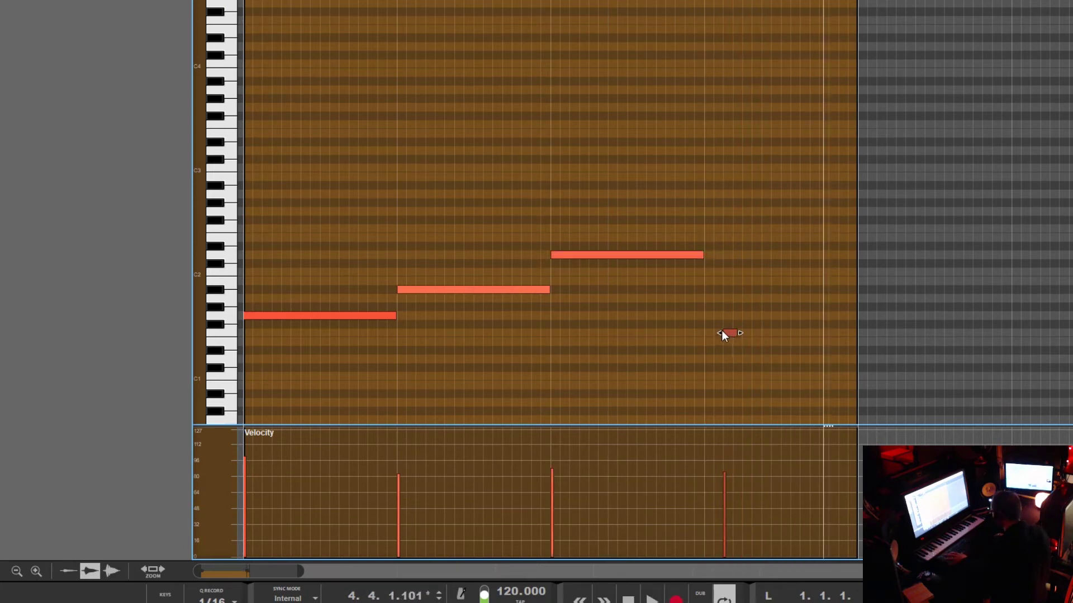
drag(708, 332, 856, 346)
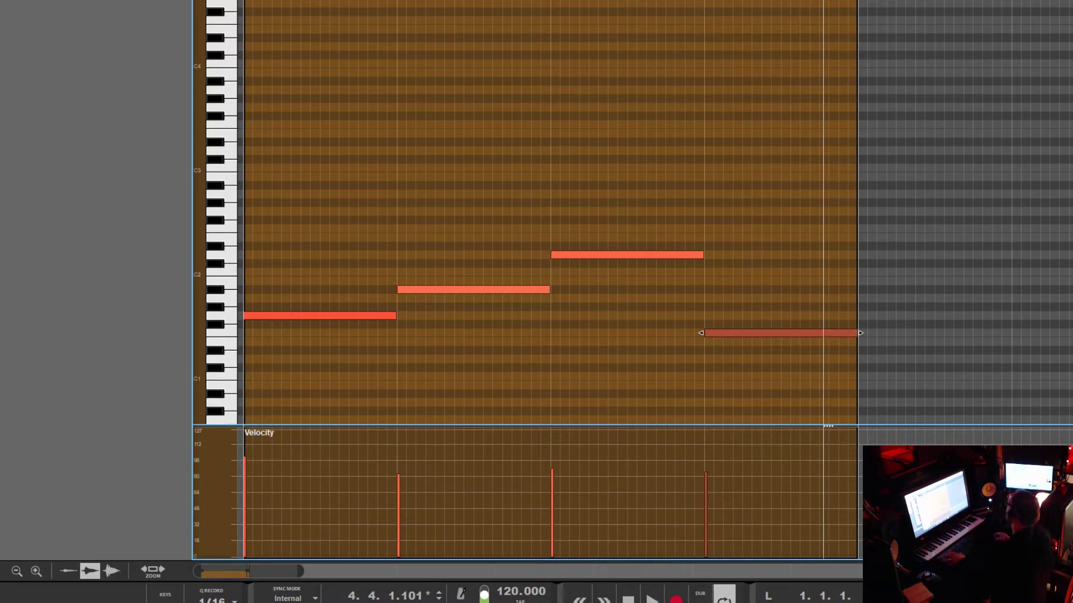
Return to the start of the song and play back the full four-bar progression
key(shift+Return)
key(shift+Return)
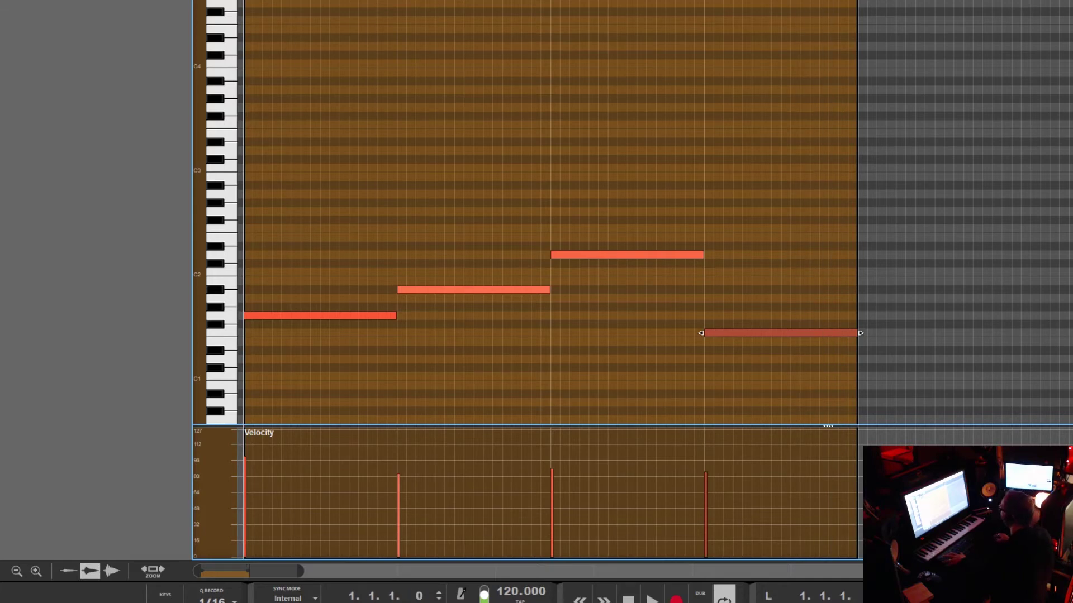
key(space)
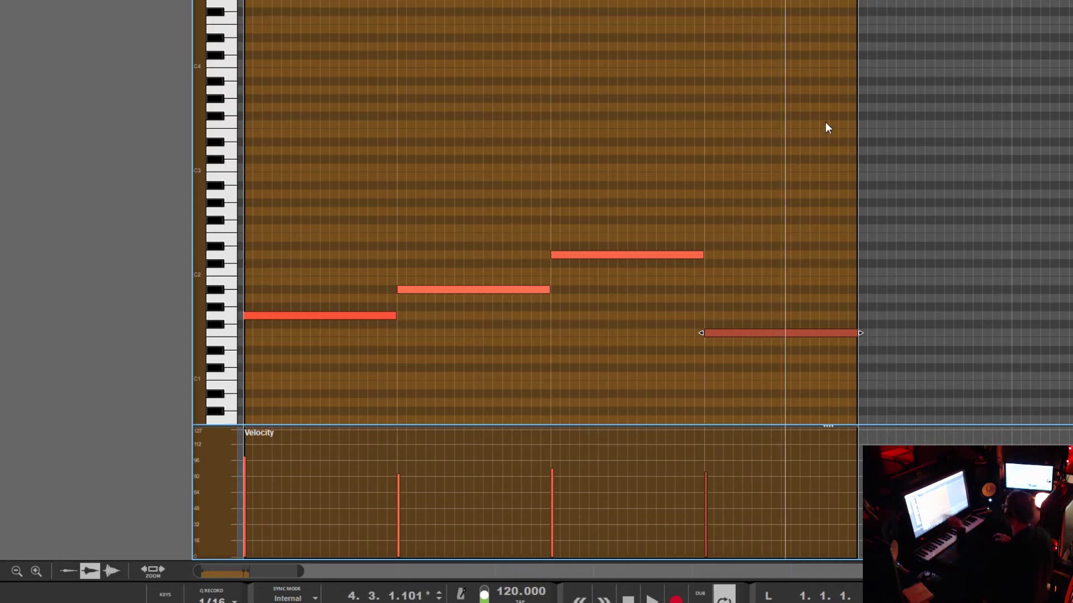
Change the note clip's color to Bright Grey
right_click(289, 1)
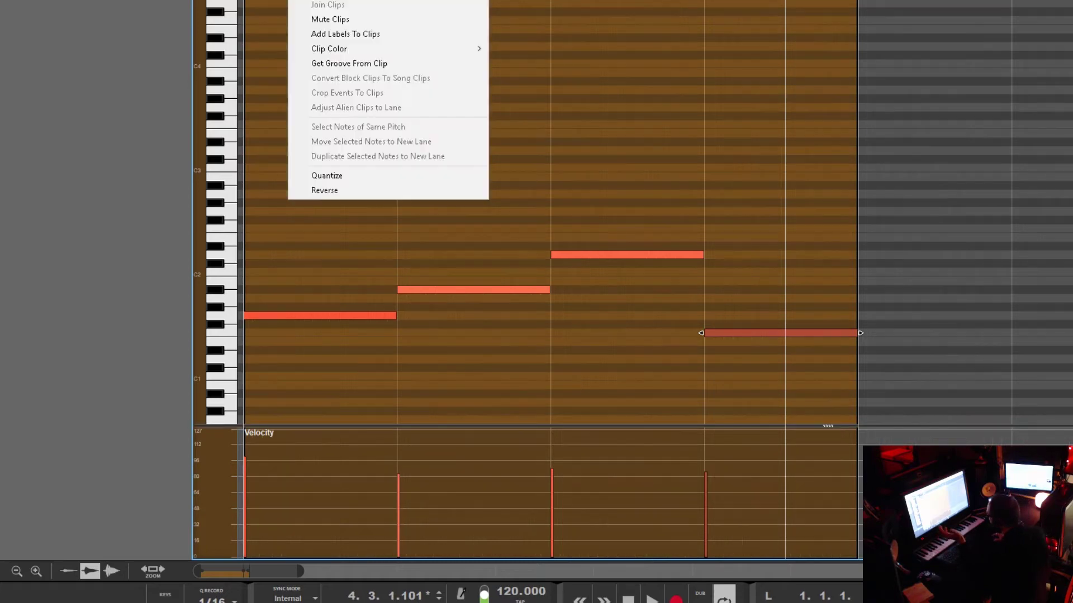
mouse_move(352, 50)
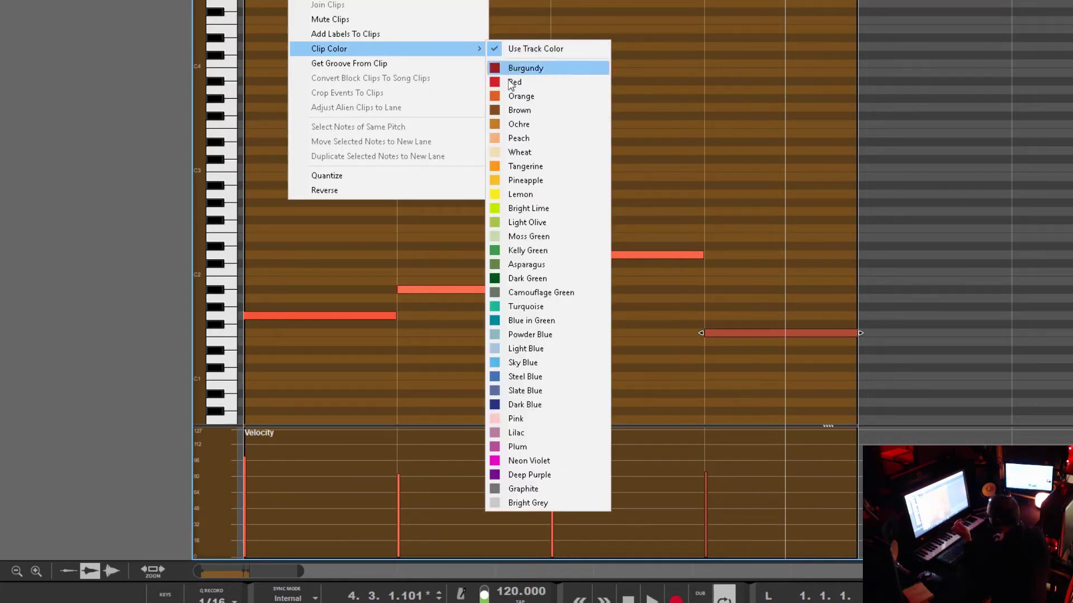
click(521, 504)
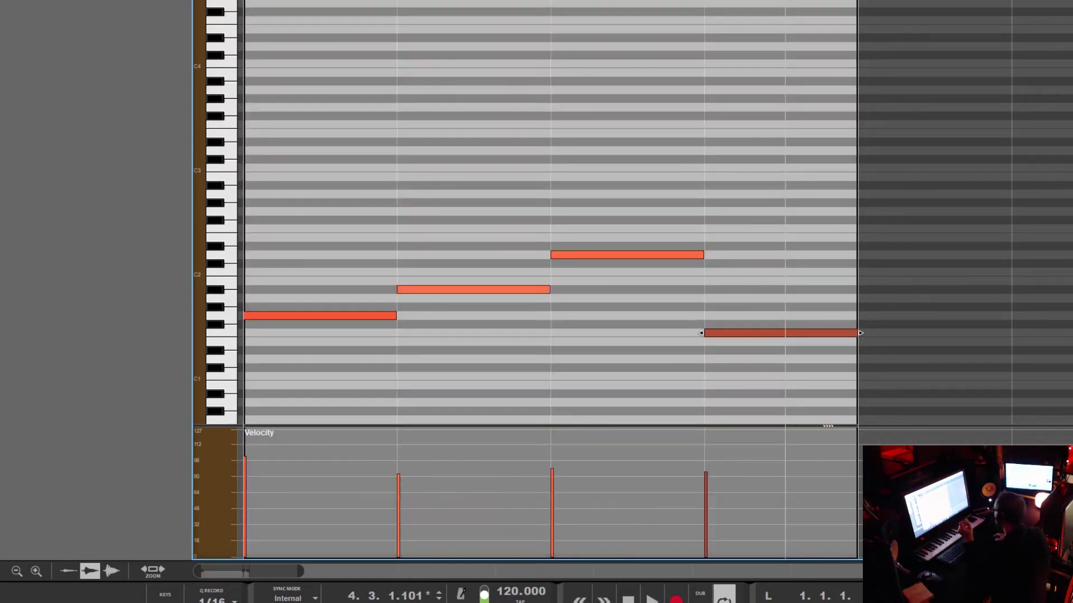
Leave the note editor and set the Lively Dark Grand track's color to Graphite
key(Escape)
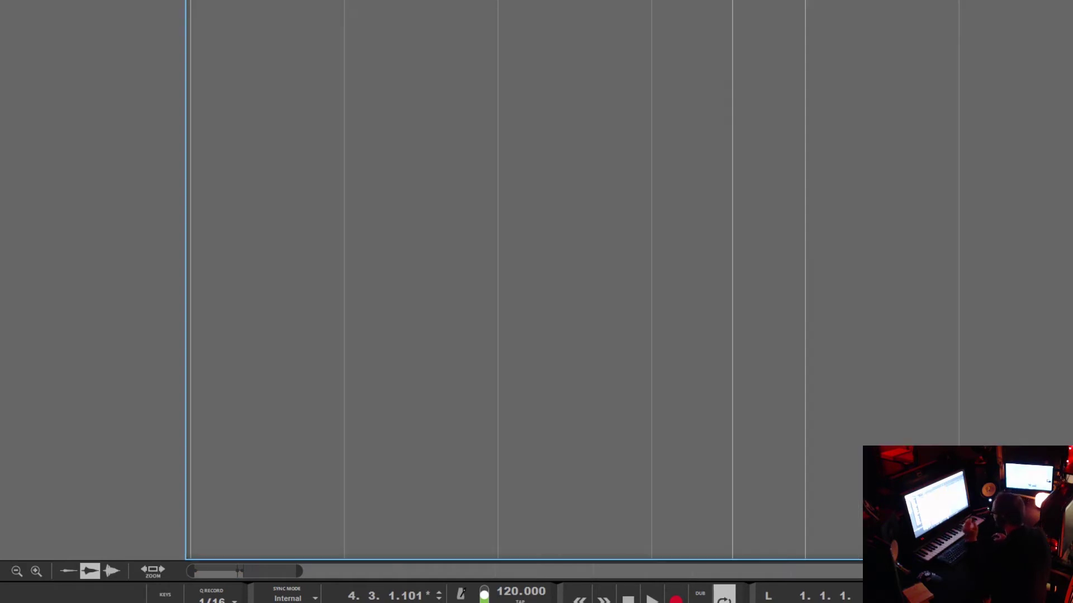
right_click(35, 1)
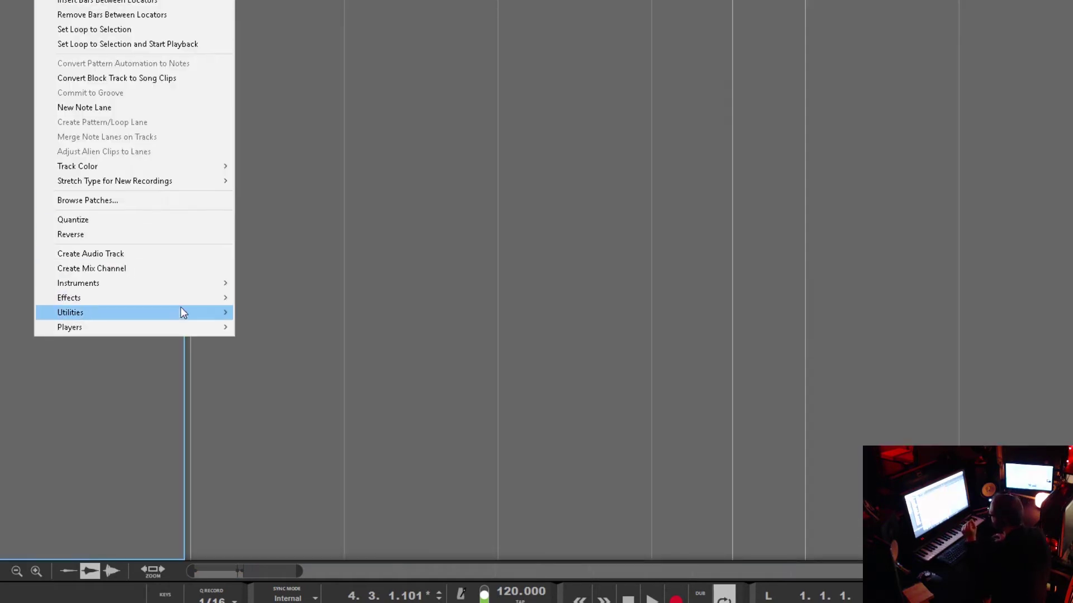
mouse_move(215, 166)
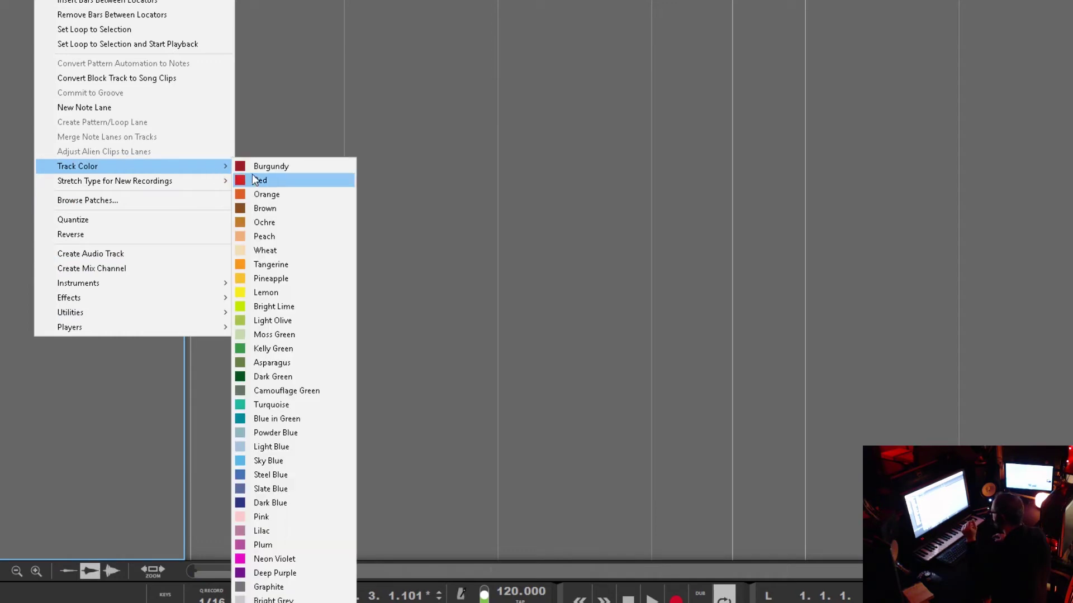
click(269, 587)
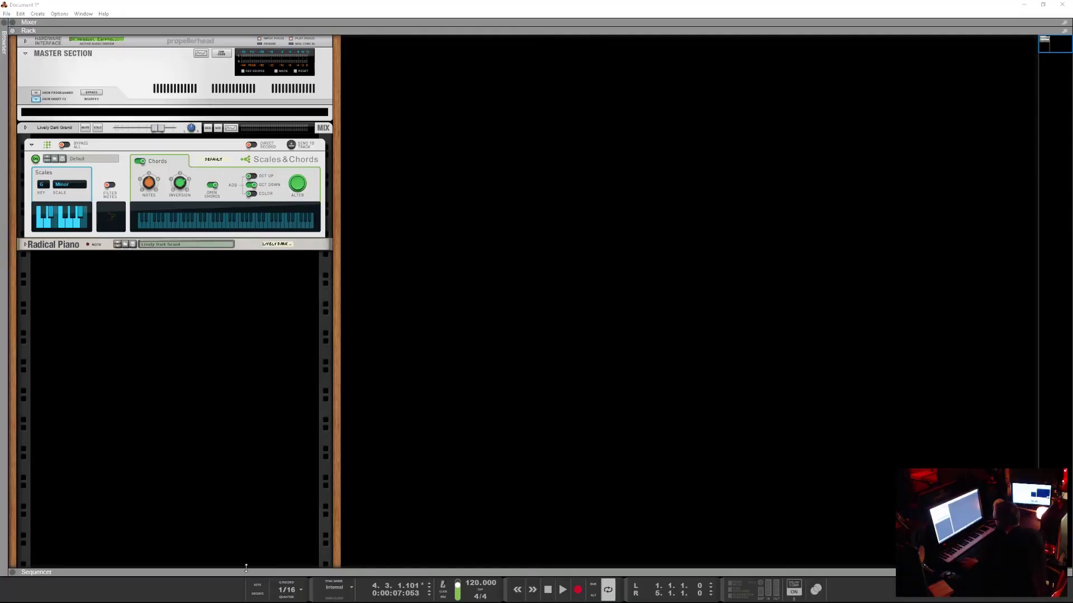
Open the note clip with the rack still visible and send the Scales & Chords output to the track
drag(246, 568, 246, 277)
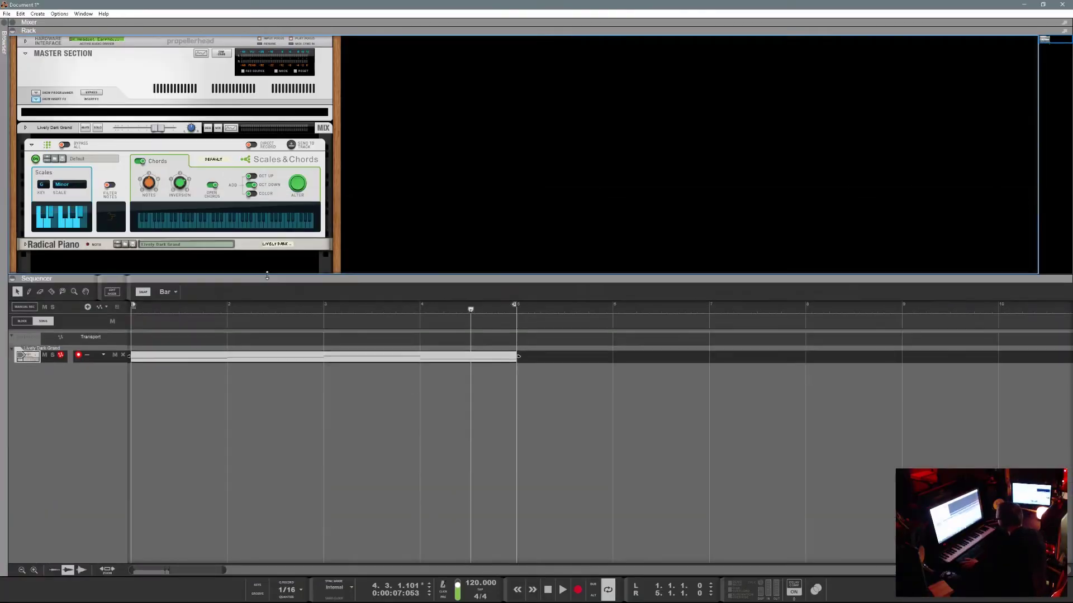
double_click(279, 361)
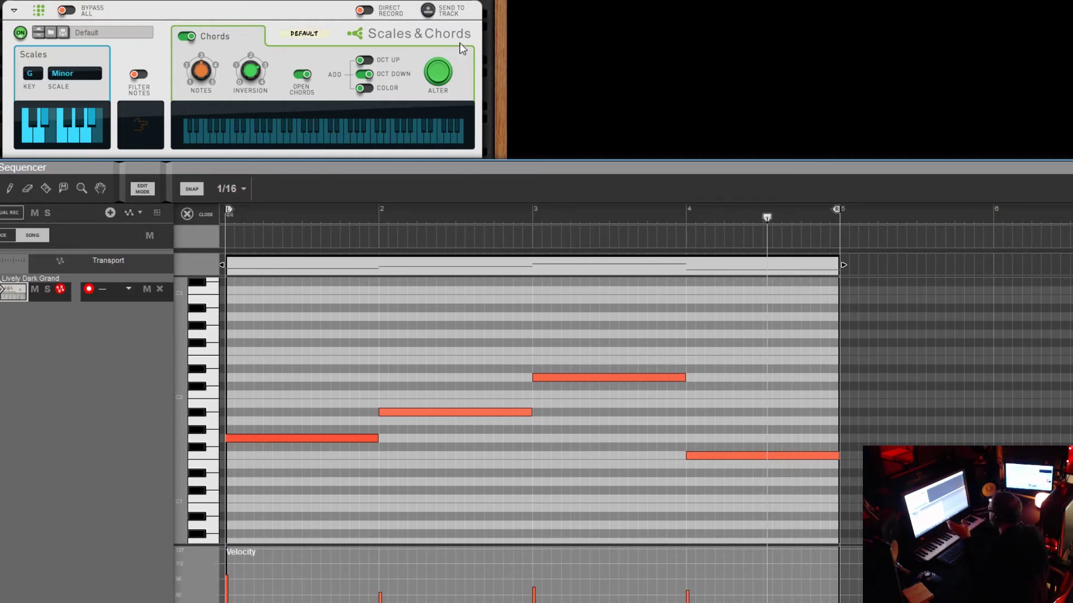
click(428, 11)
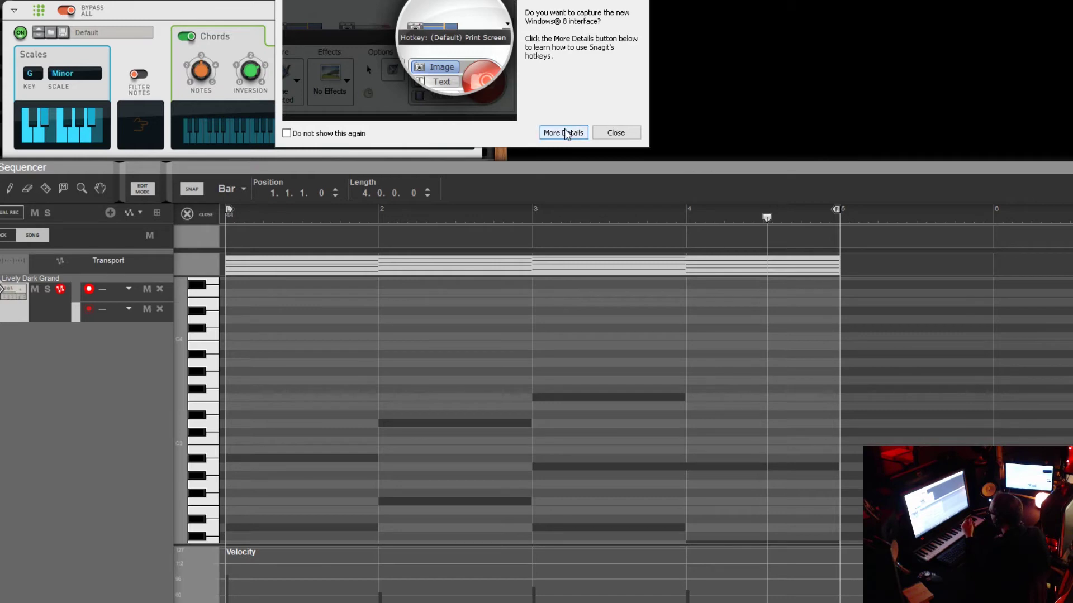
Capture the Scales & Chords device as a region screenshot with Snagit, then close the Snagit editor
click(624, 133)
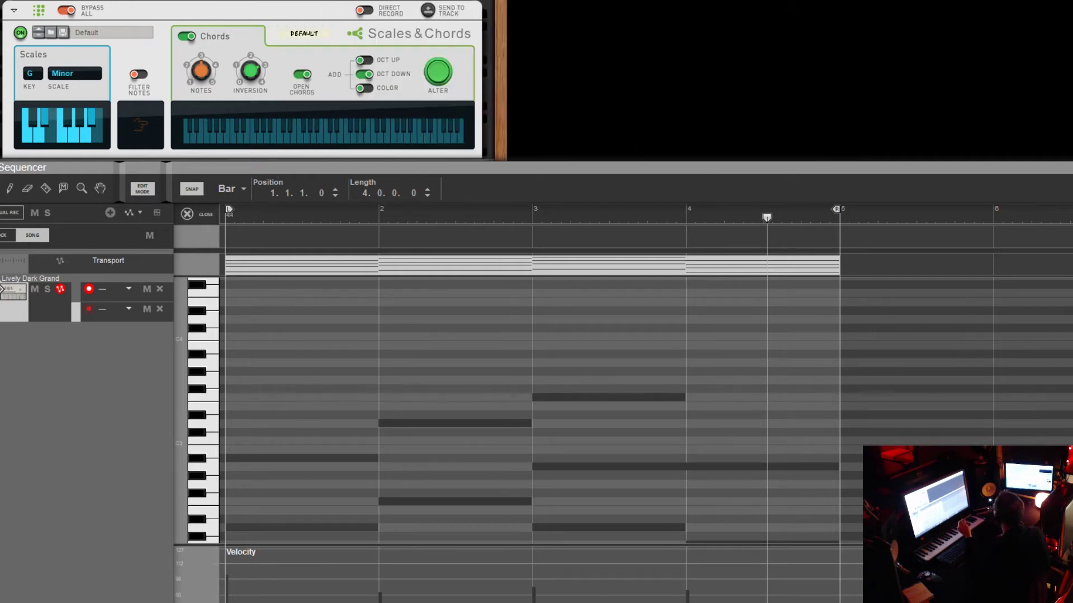
key(Print)
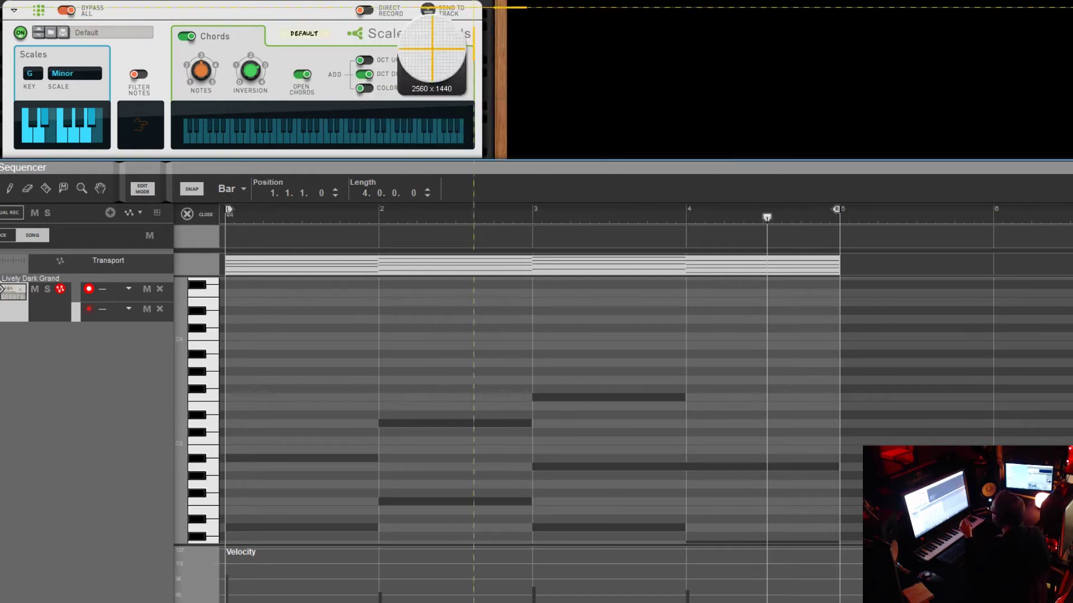
key(Escape)
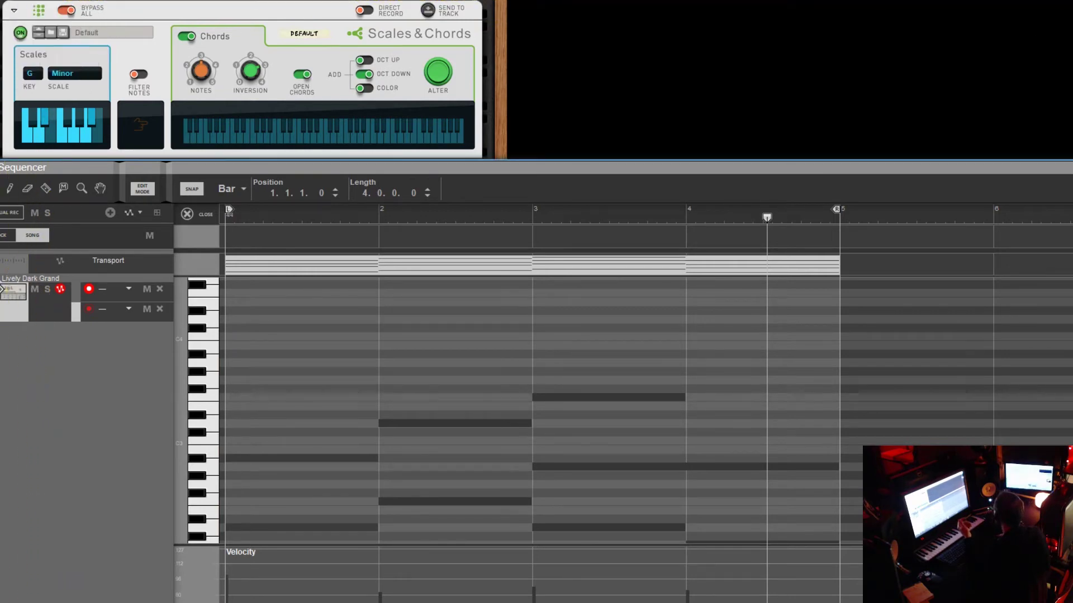
key(Print)
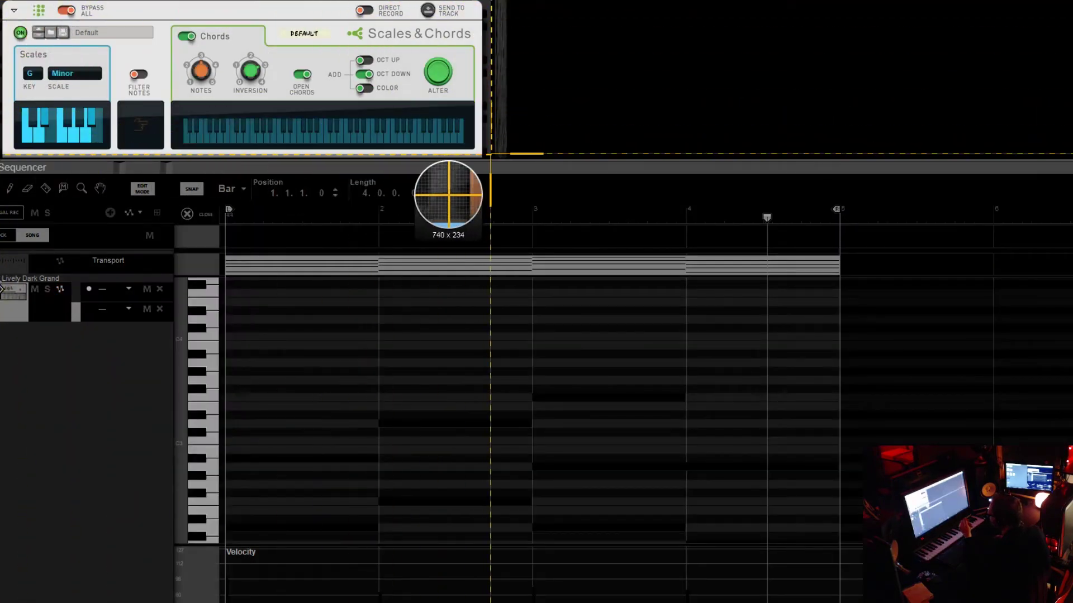
drag(490, 154, 486, 157)
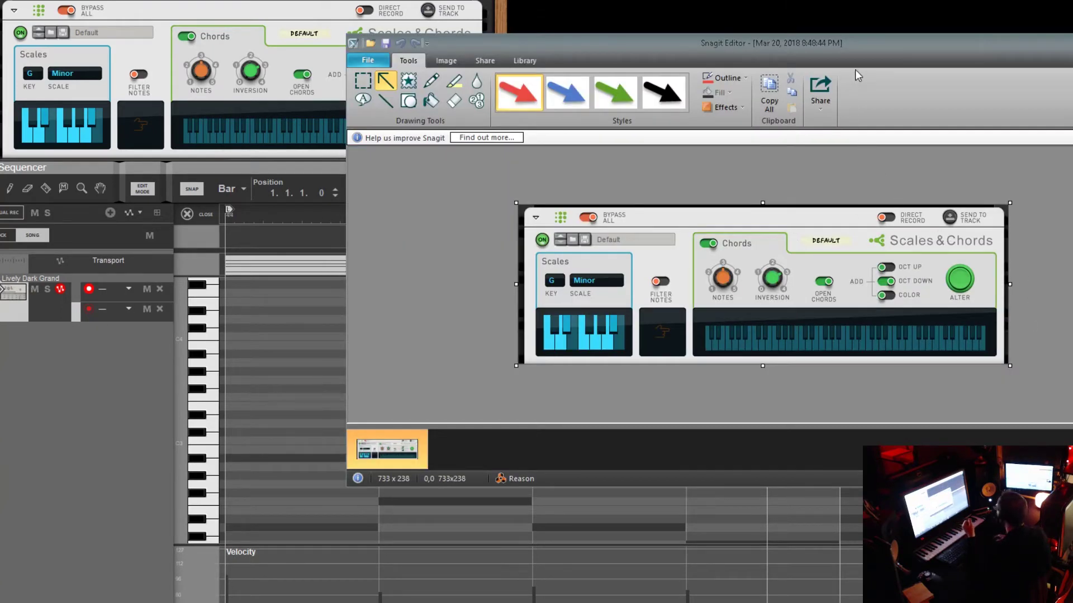
drag(869, 53, 706, 80)
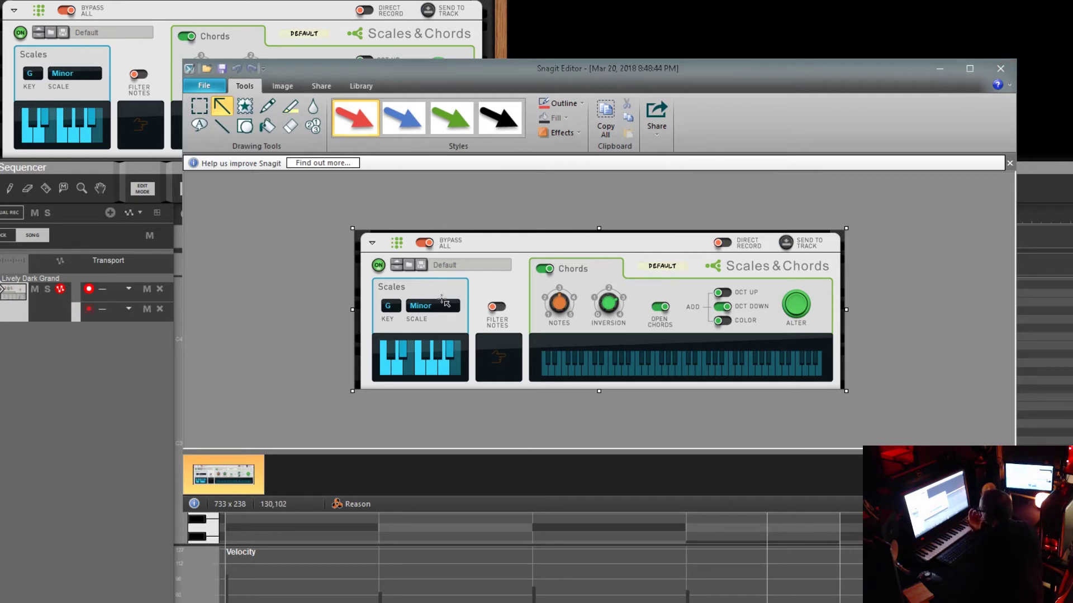
click(1000, 69)
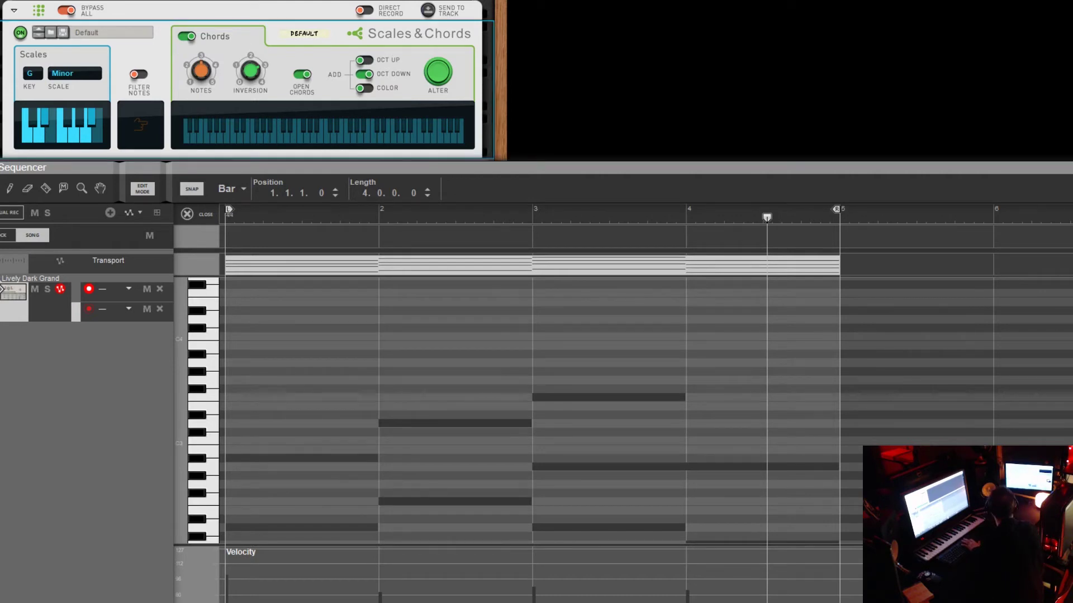
Close the note editor and open the chord clip on the track's upper note lane for editing
click(860, 100)
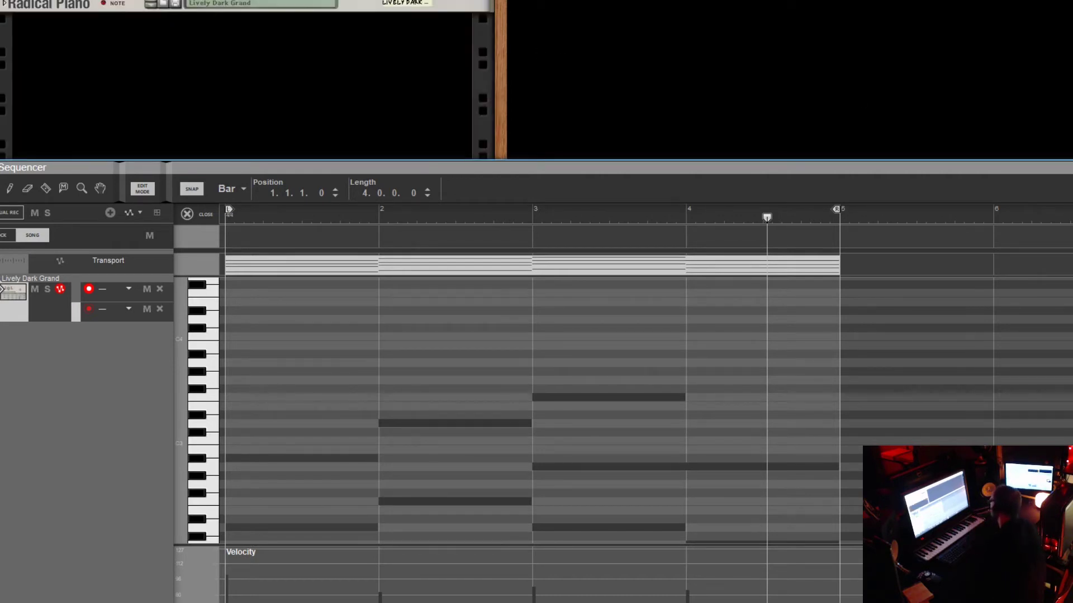
click(211, 216)
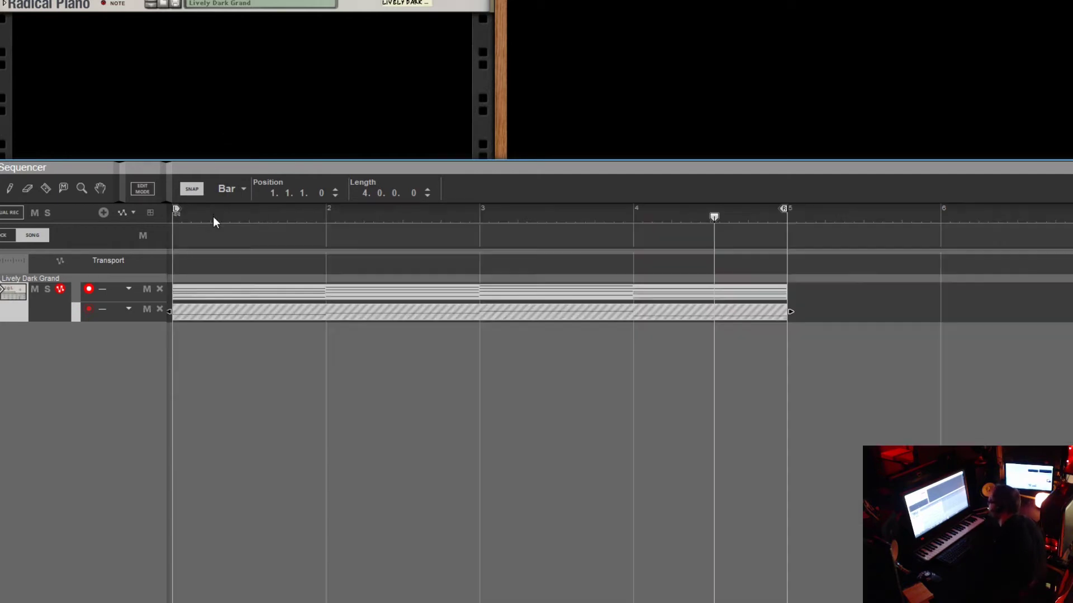
click(270, 319)
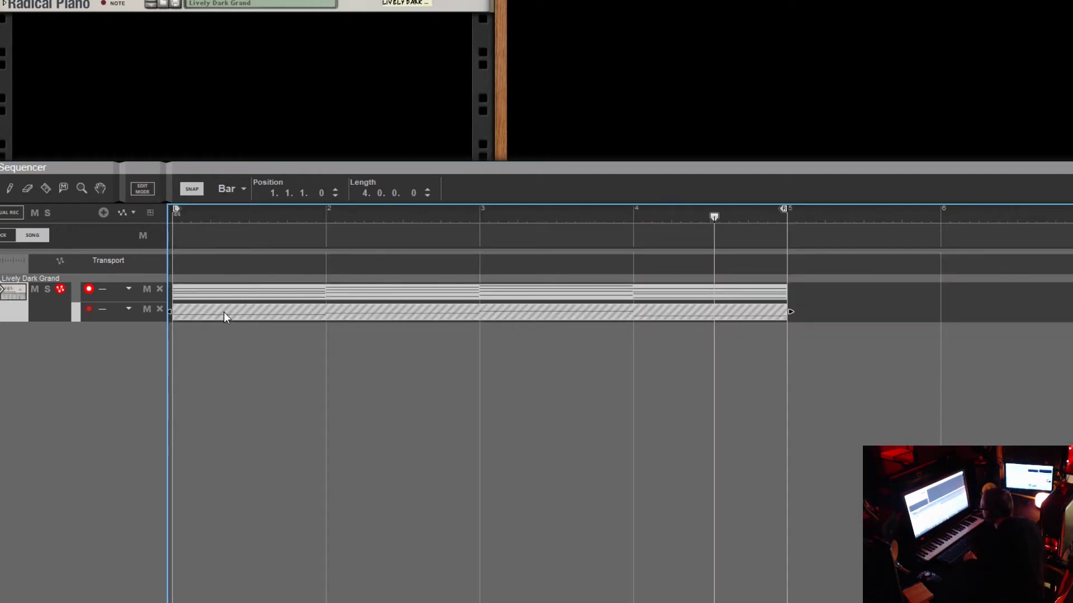
double_click(277, 291)
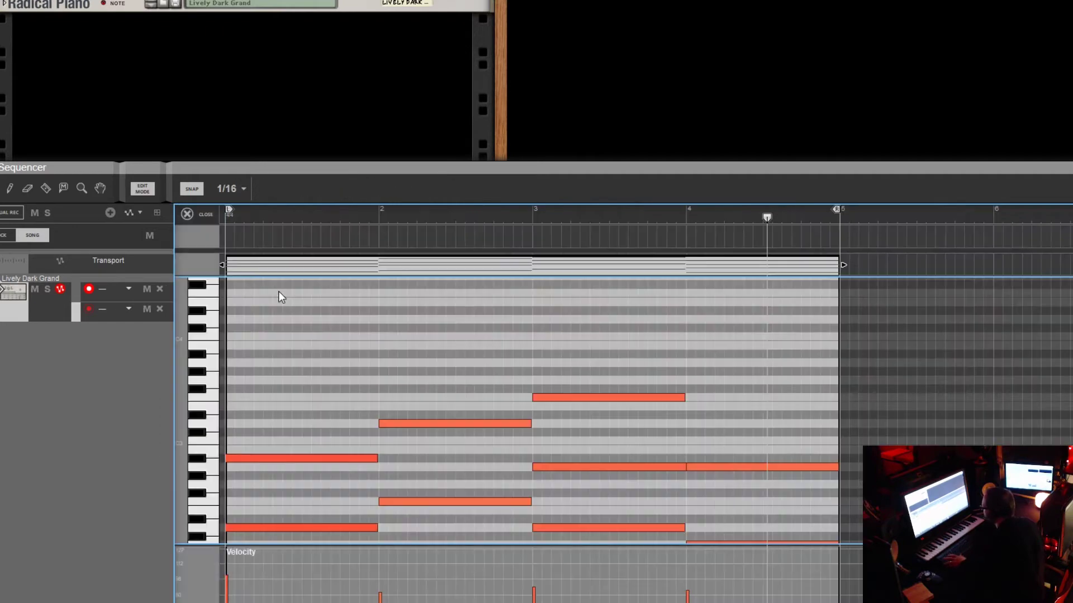
Examine the chord notes in all four bars, enlarging the sequencer area to show the whole voicing
scroll(675, 354, down, 5)
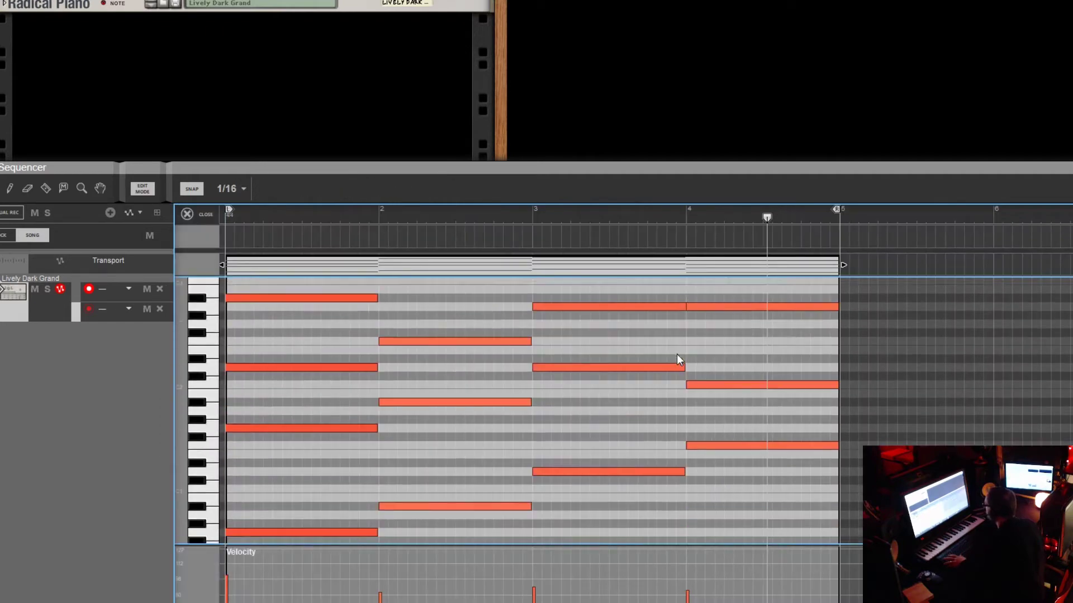
scroll(676, 355, up, 7)
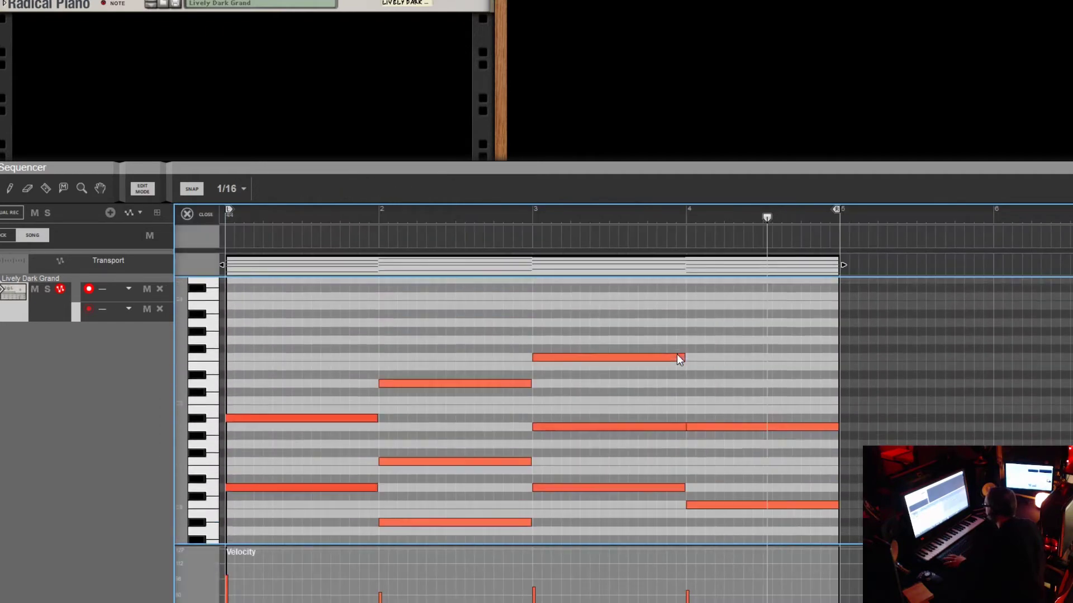
scroll(676, 354, down, 3)
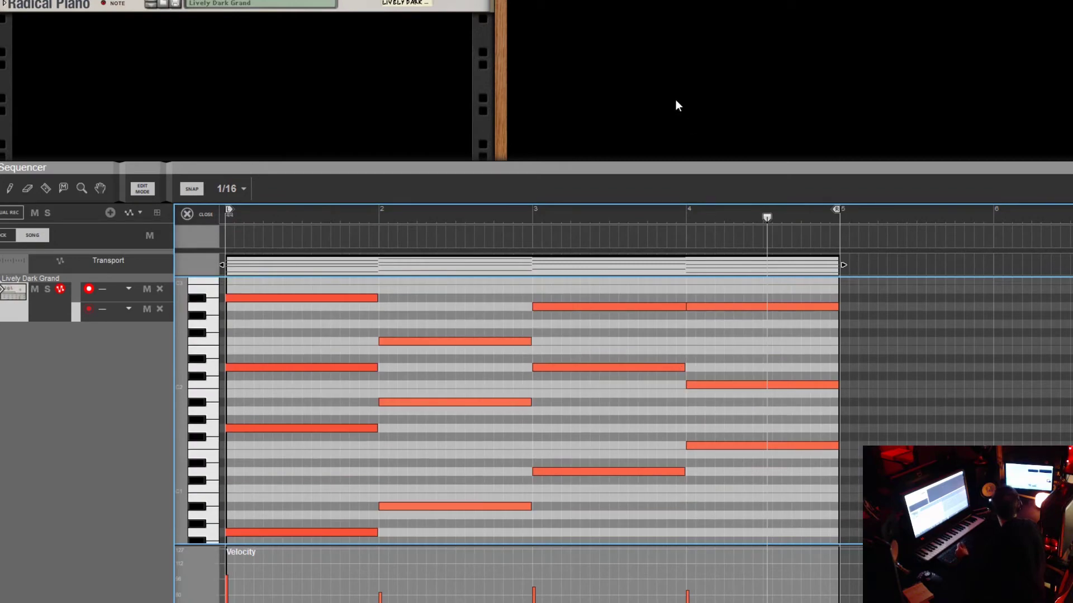
drag(551, 167, 536, 1)
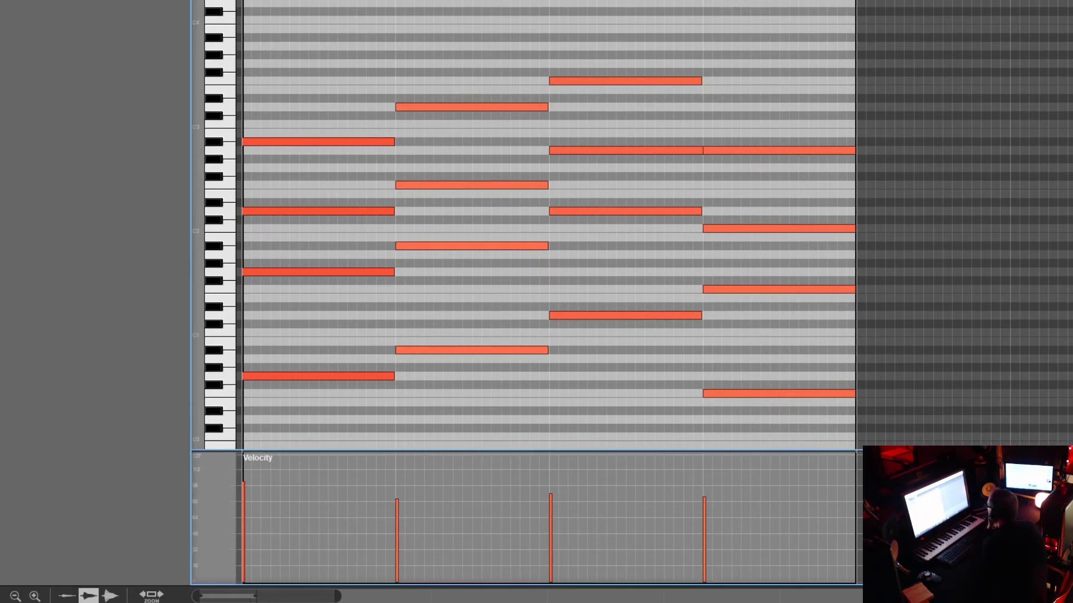
Play back the chords, and open the Tool Window with Quantize and Note Velocity expanded and Pitch collapsed
key(space)
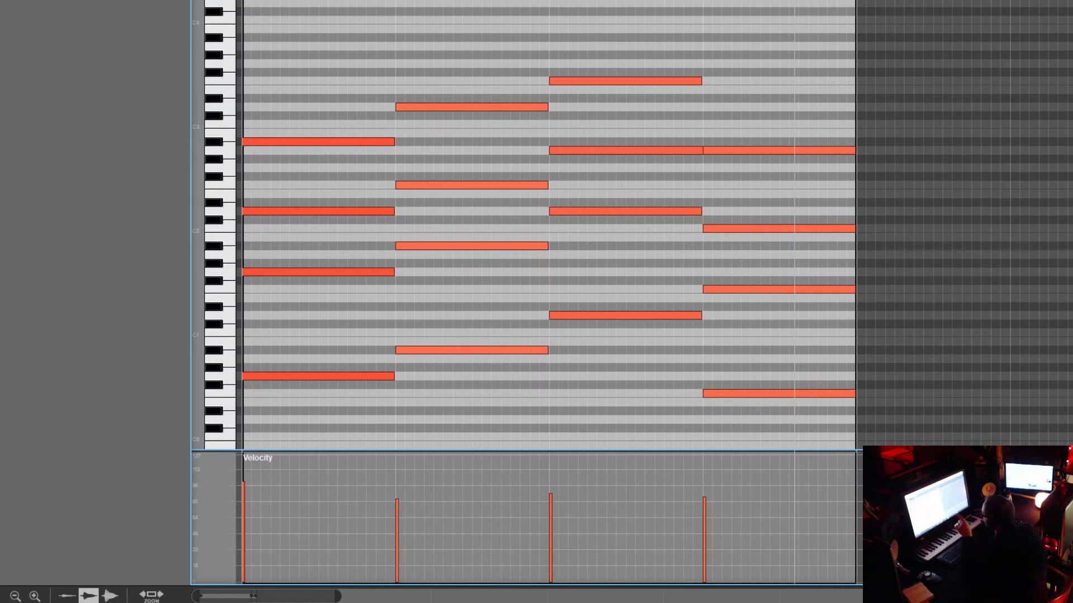
key(s)
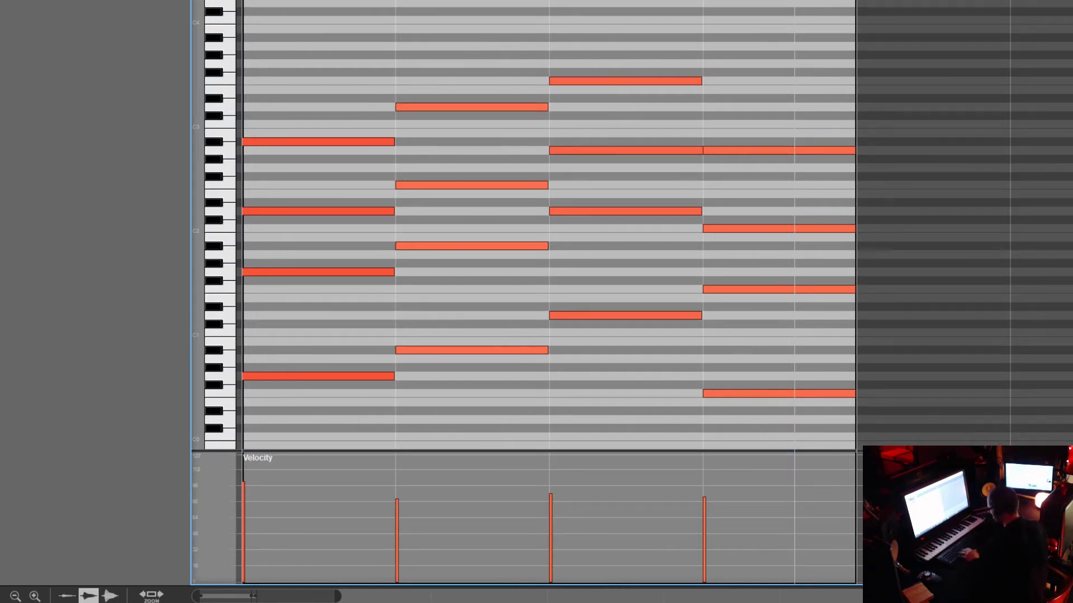
key(F8)
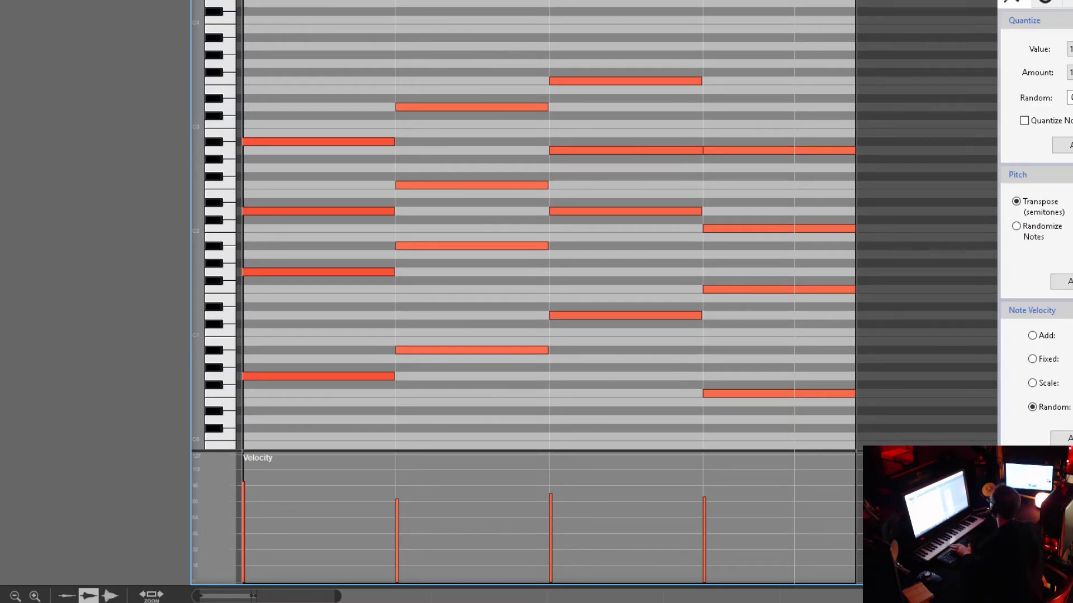
drag(1062, 1, 932, 1)
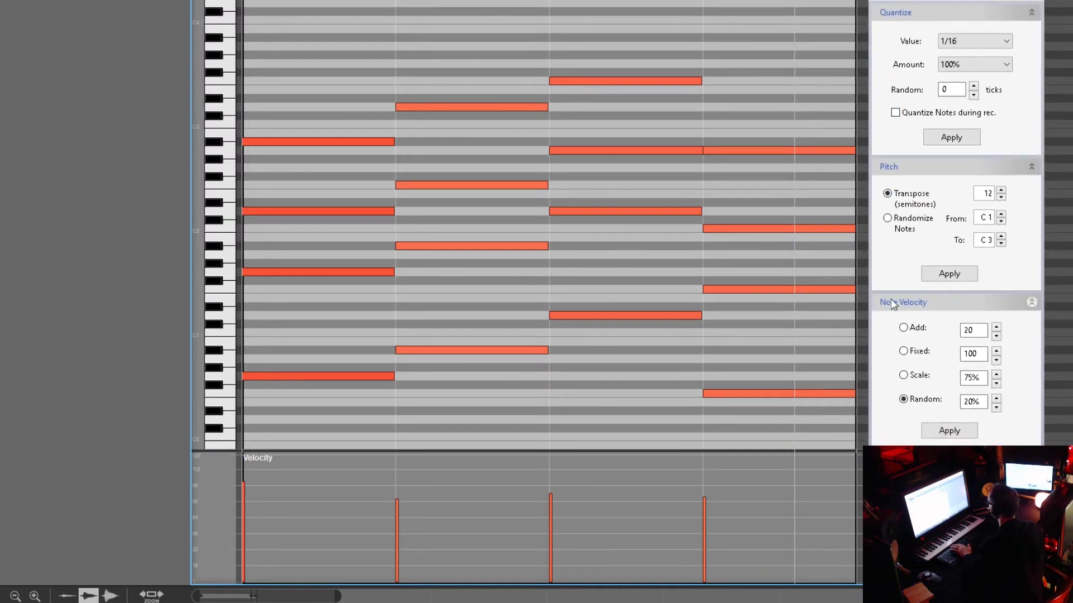
click(1031, 166)
click(1031, 12)
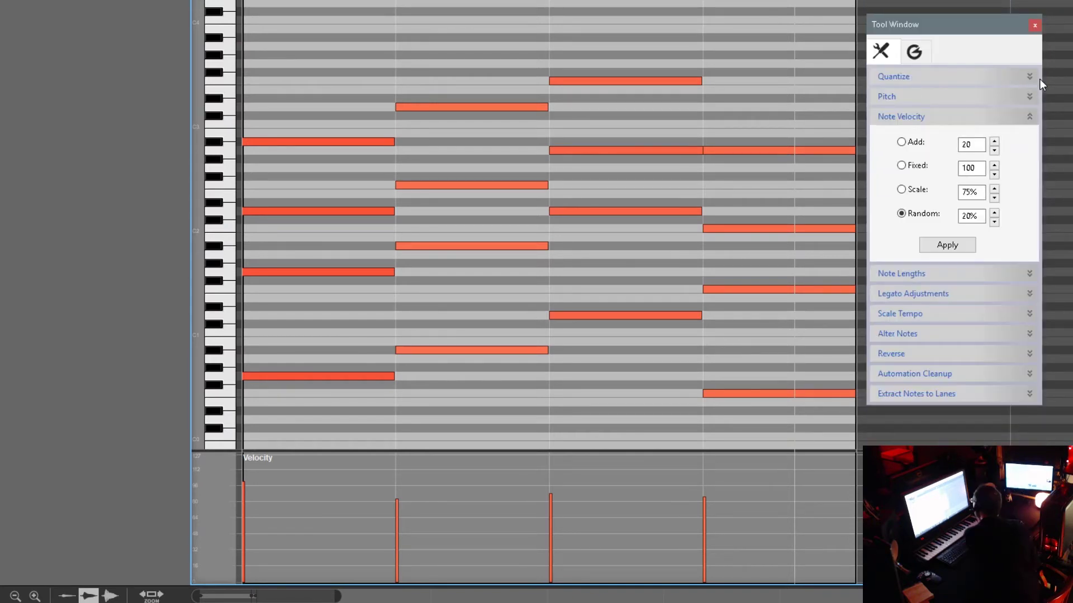
click(1028, 76)
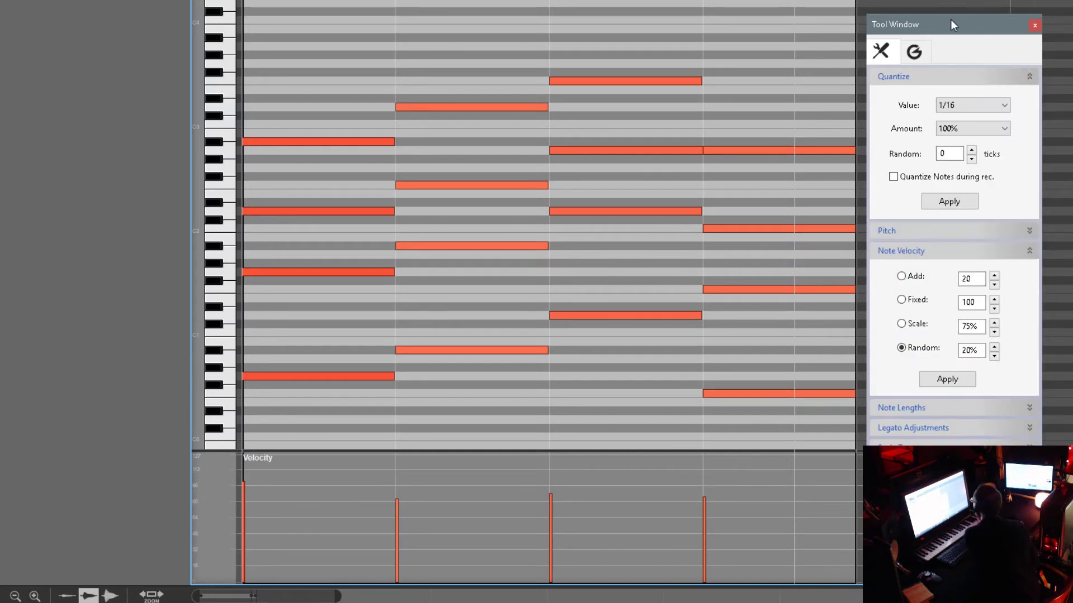
drag(950, 20, 947, 21)
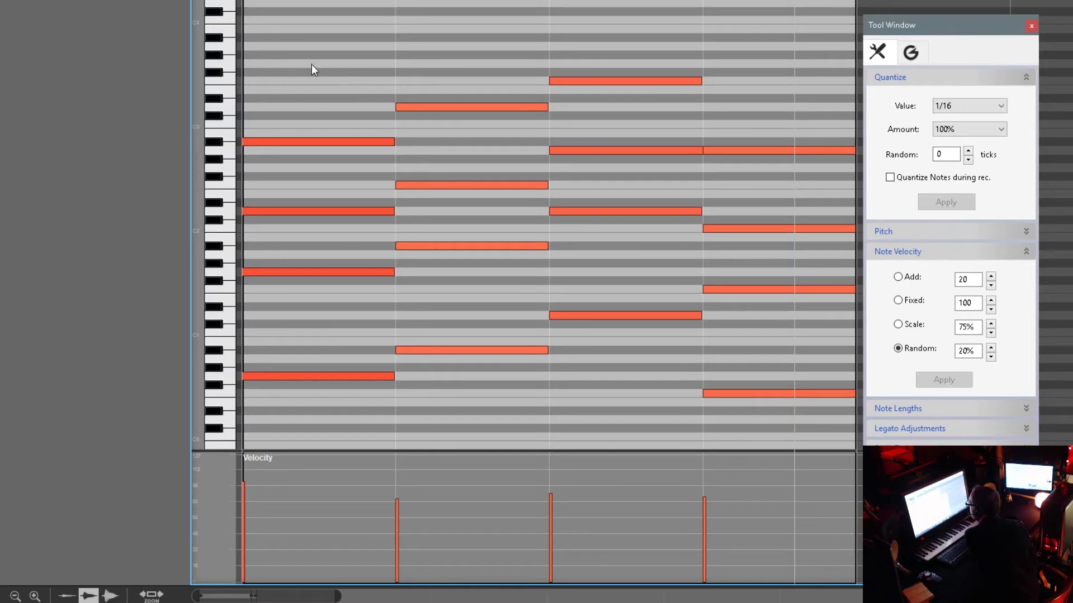
Select the four stacked notes of the first bar's chord
drag(311, 51, 337, 416)
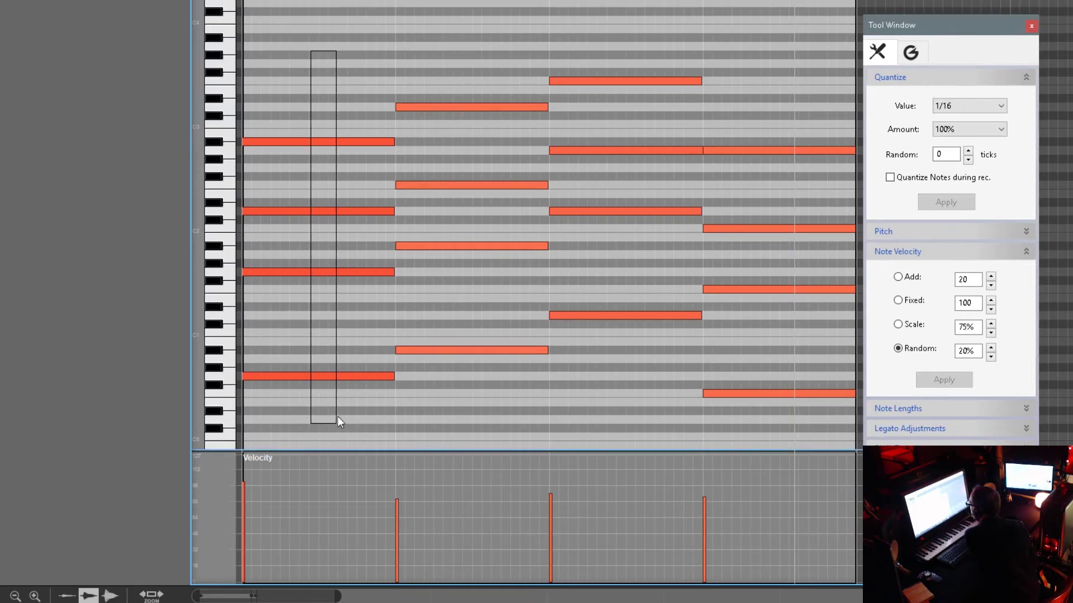
drag(337, 417, 337, 411)
drag(317, 89, 342, 339)
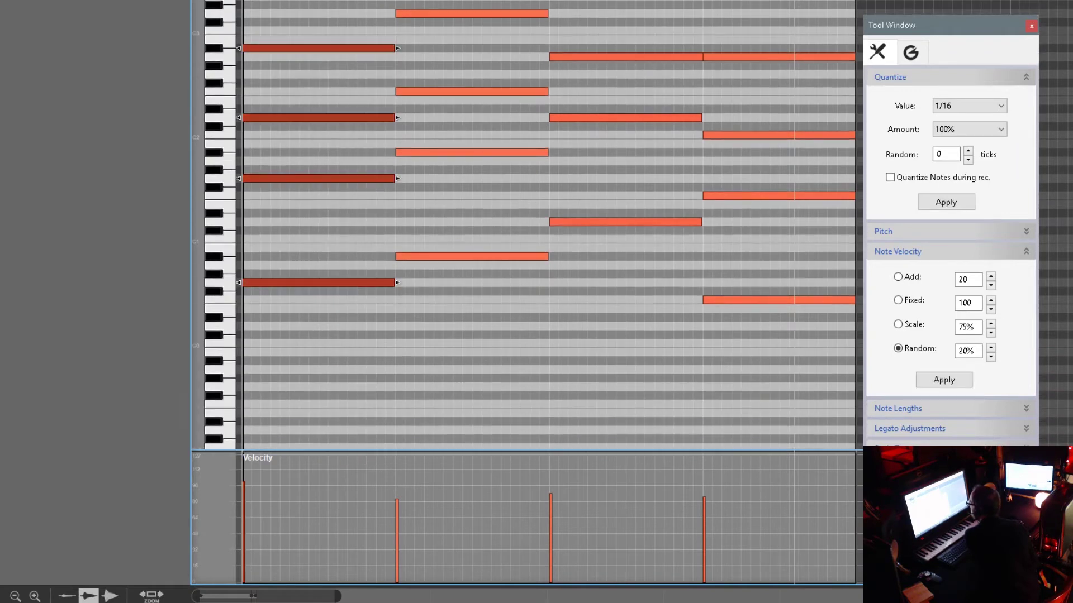
scroll(547, 224, up, 3)
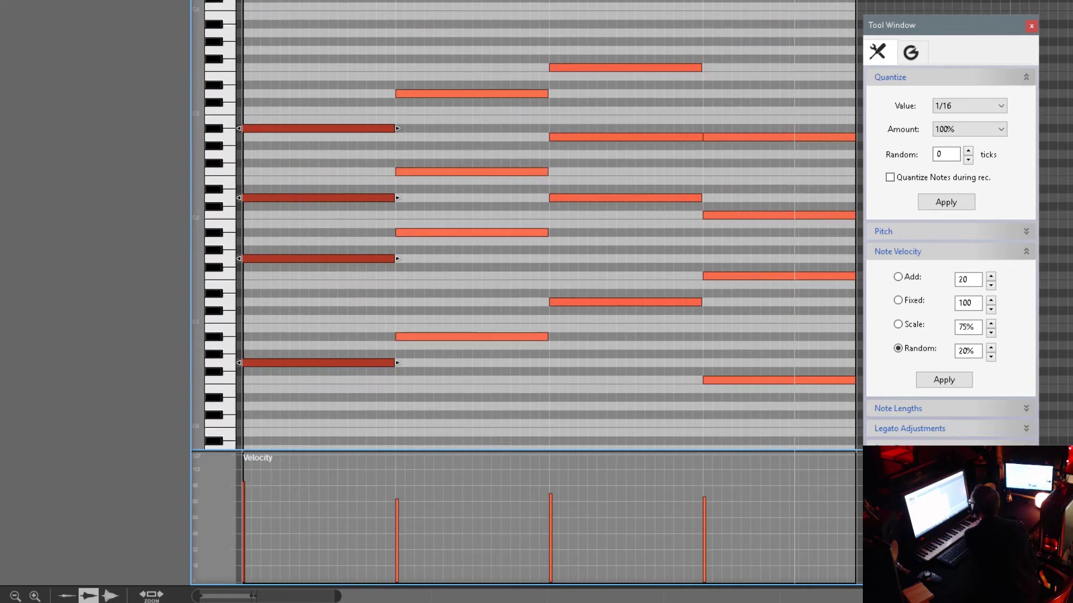
click(370, 127)
Select all chord notes and quantize them to 1/16 at 100% with 9 ticks of random timing
key(ctrl+a)
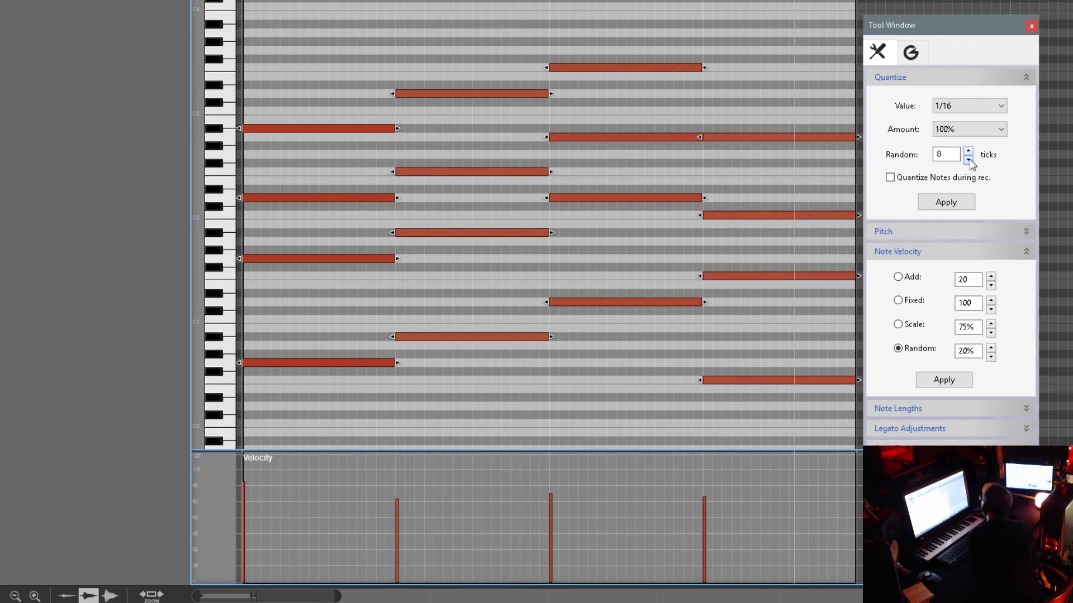
click(970, 159)
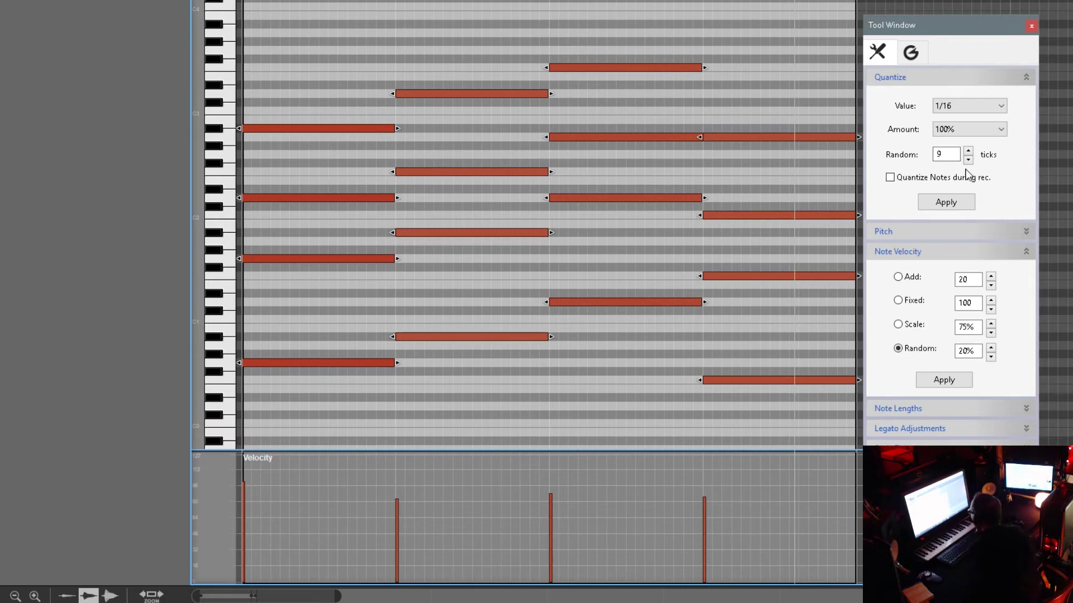
click(962, 206)
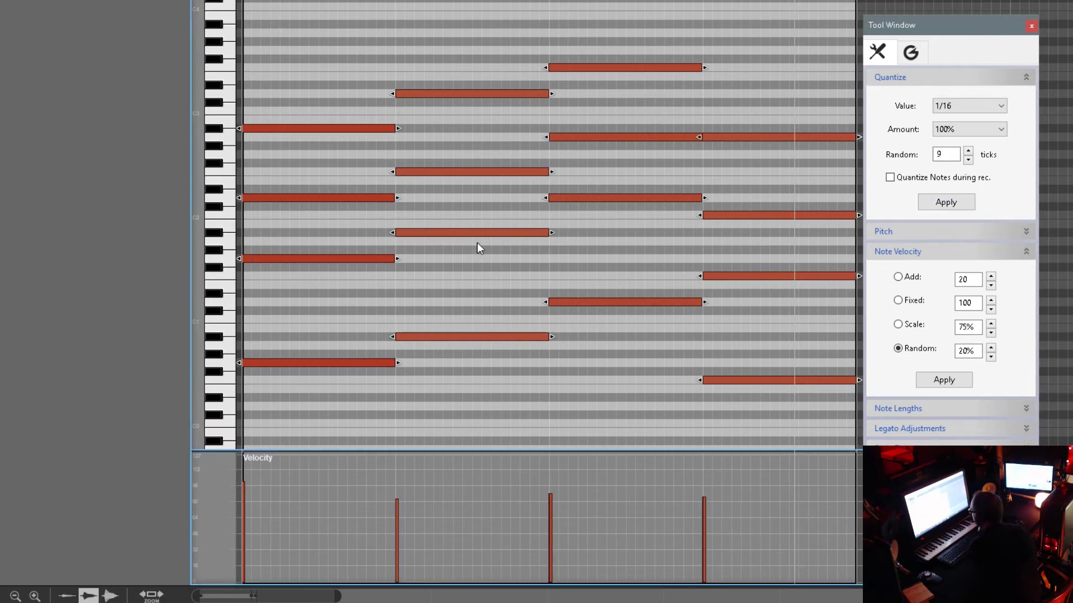
Examine the timing offsets of the chord notes at the bar boundaries up close, returning to a view of all four bars
key(shift+Return)
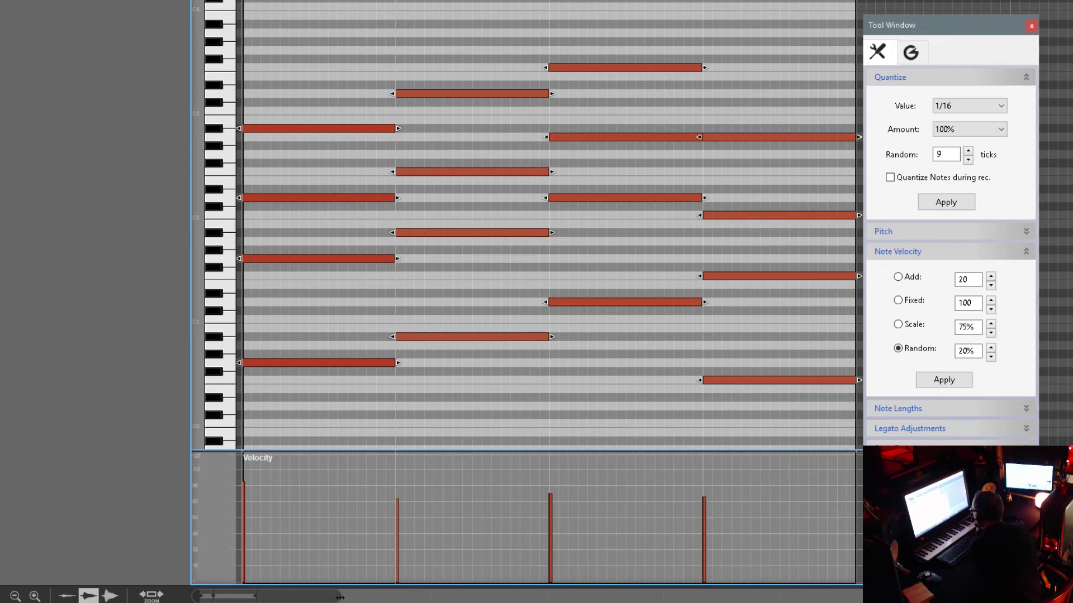
mouse_move(340, 597)
mouse_down()
mouse_move(218, 596)
mouse_move(360, 597)
mouse_up()
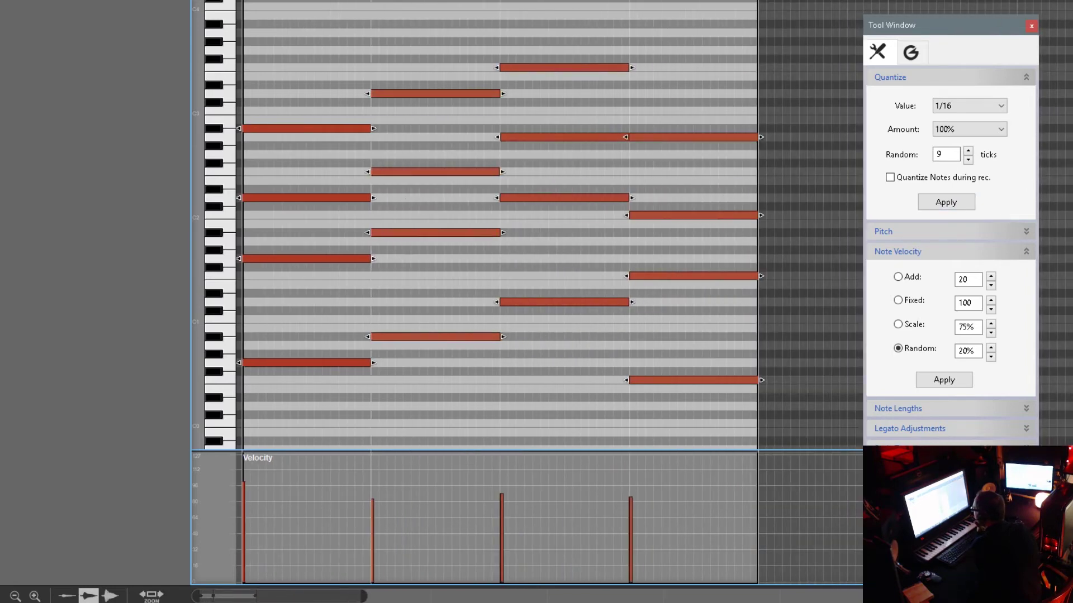
drag(363, 596, 207, 598)
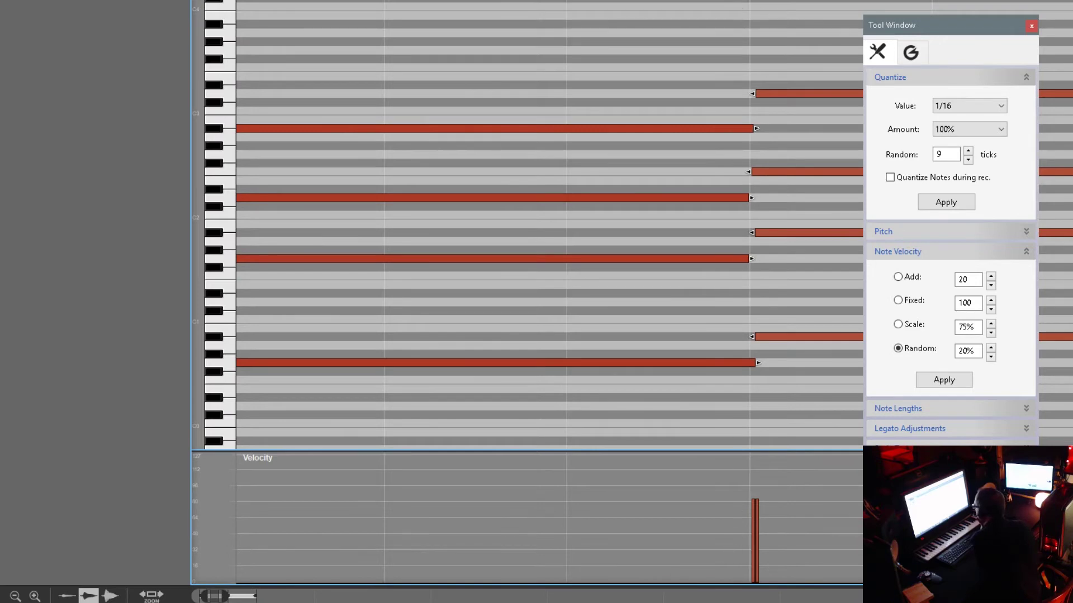
drag(220, 597, 235, 598)
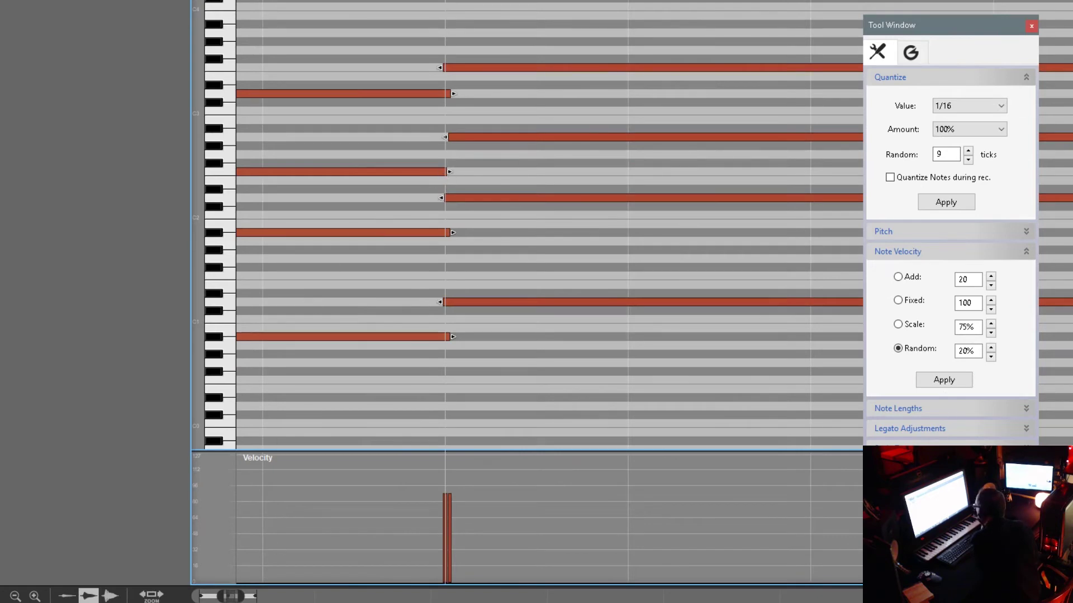
key(shift+Return)
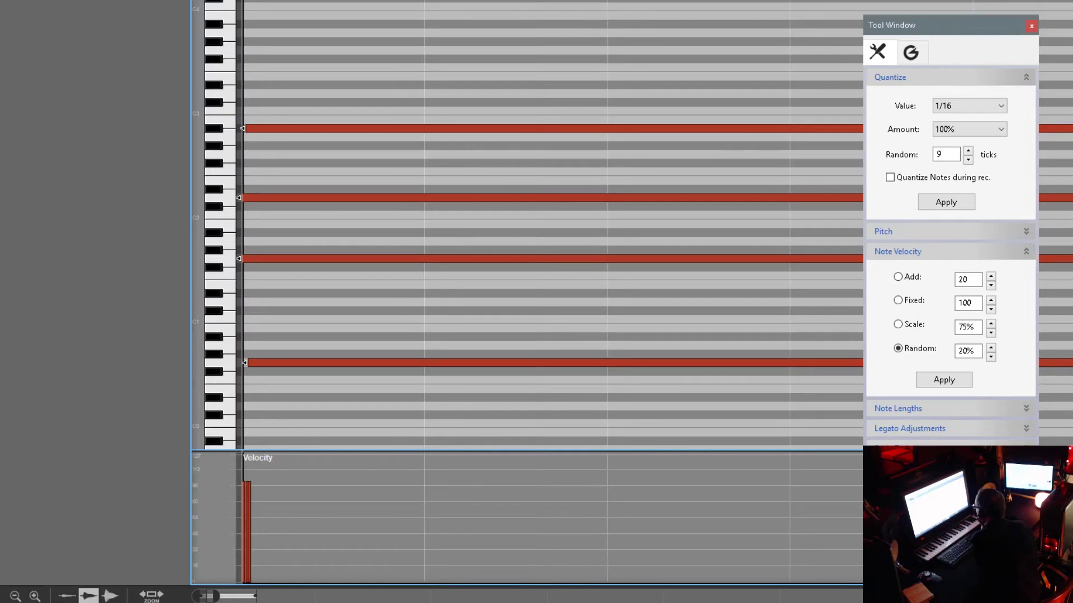
drag(207, 596, 345, 596)
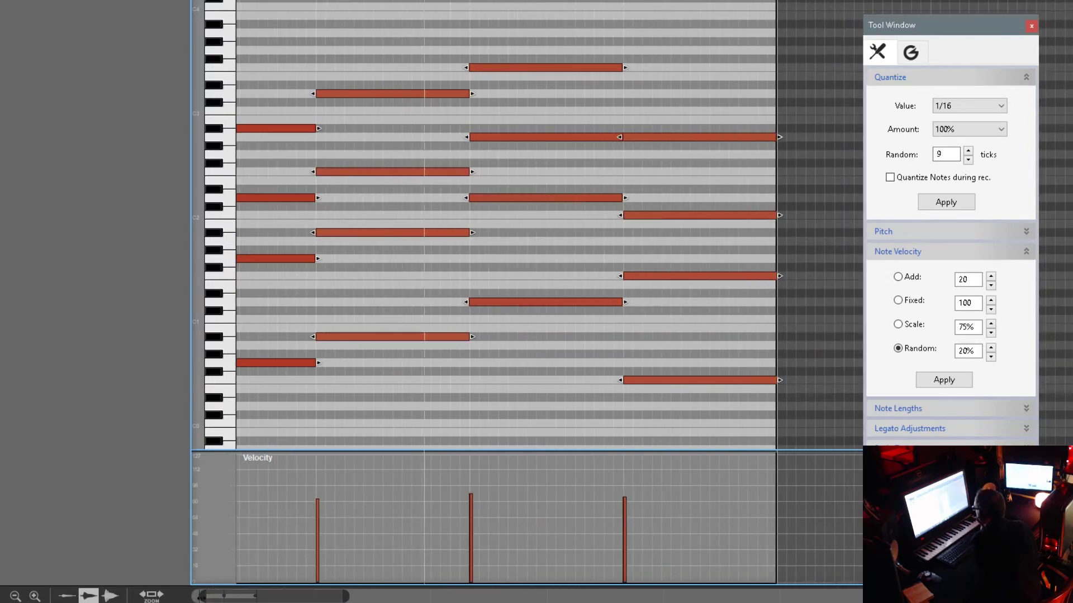
drag(206, 598, 194, 598)
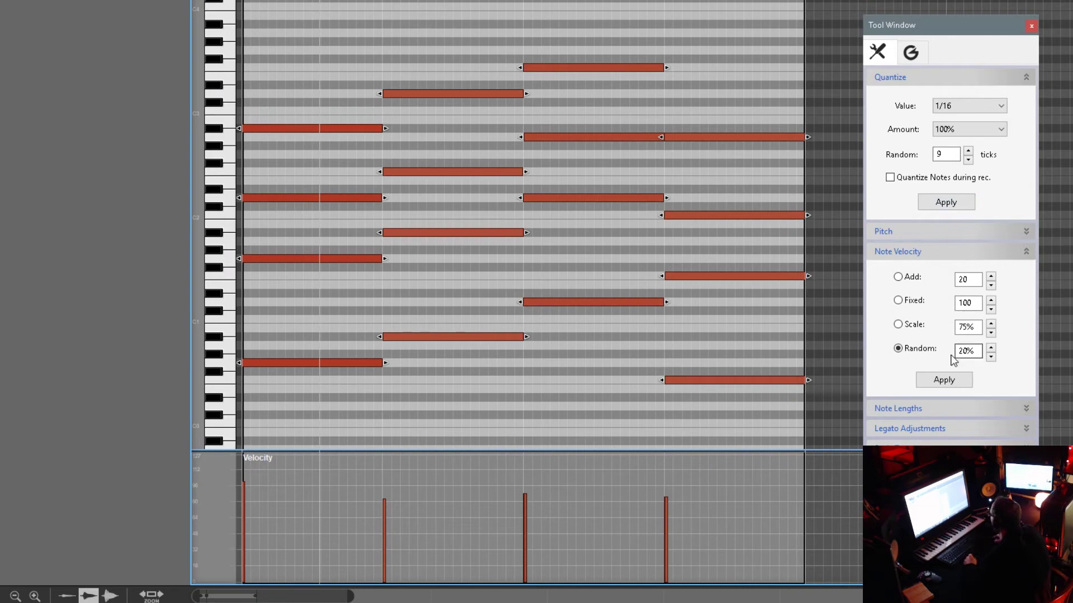
Randomize the velocities of the selected chord notes by 9% and play the progression
click(990, 358)
click(990, 358)
click(991, 358)
click(991, 357)
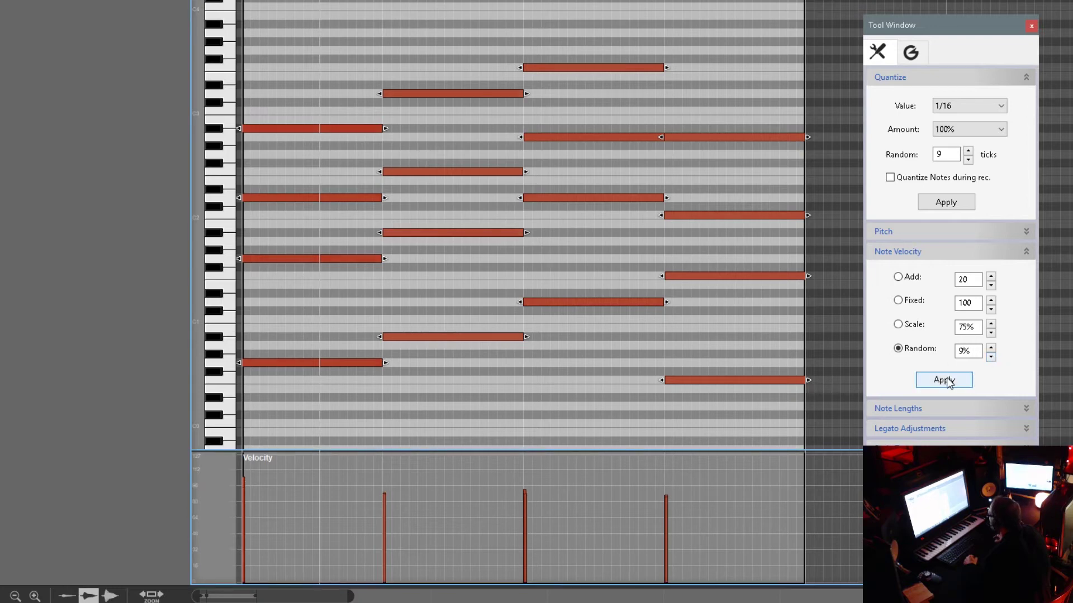
key(space)
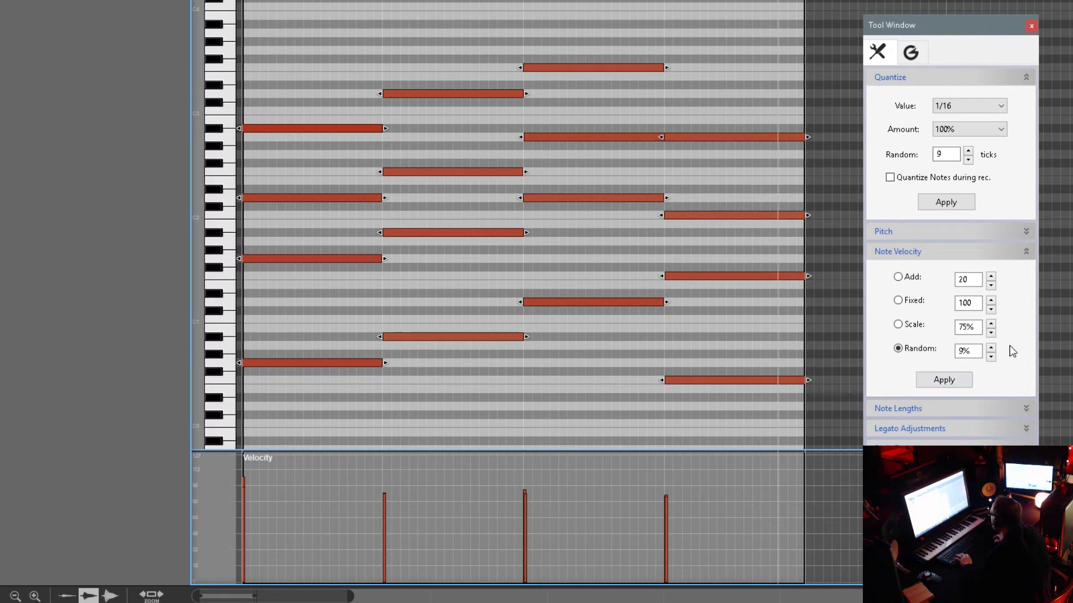
Raise the random velocity amount to 17% and apply it to the selected chord notes
click(991, 350)
click(991, 349)
click(991, 349)
click(991, 349)
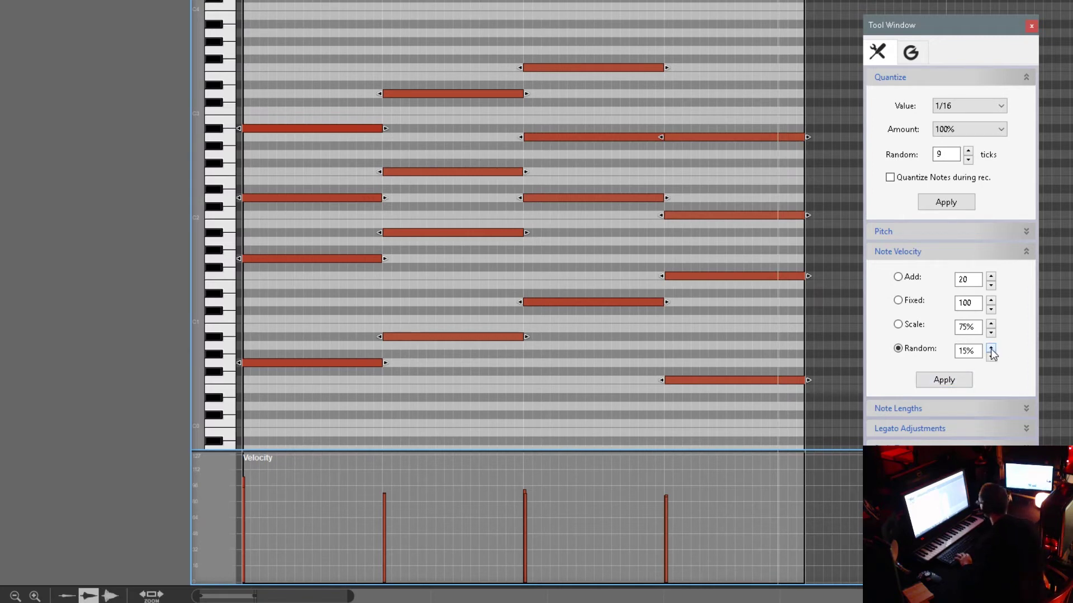
click(943, 382)
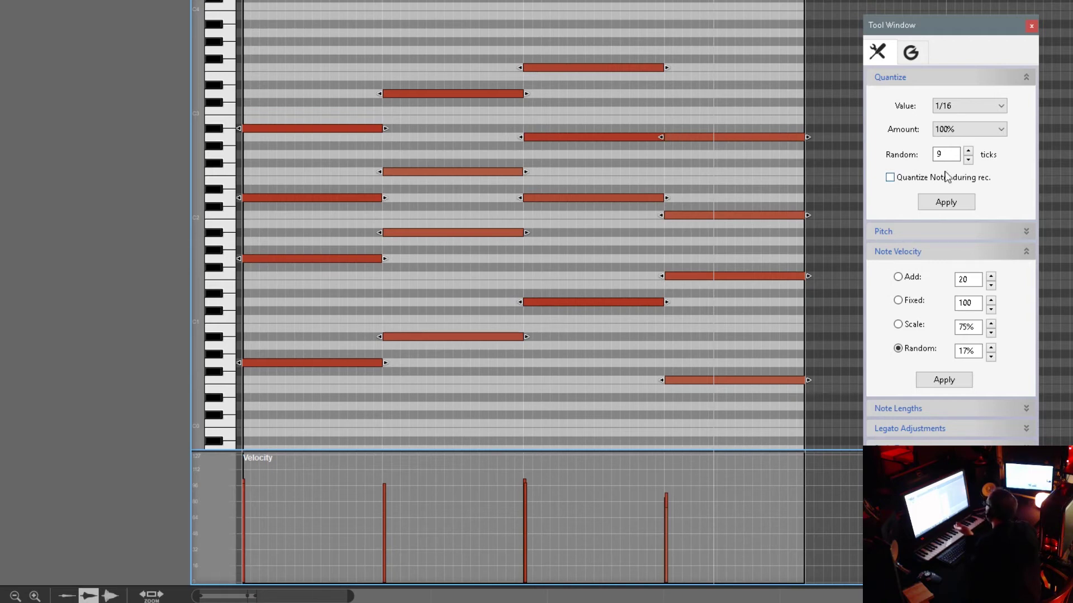
Quantize the selected chord notes with 17 ticks of random timing and play back the result
click(968, 151)
click(968, 150)
click(969, 150)
click(969, 150)
click(968, 151)
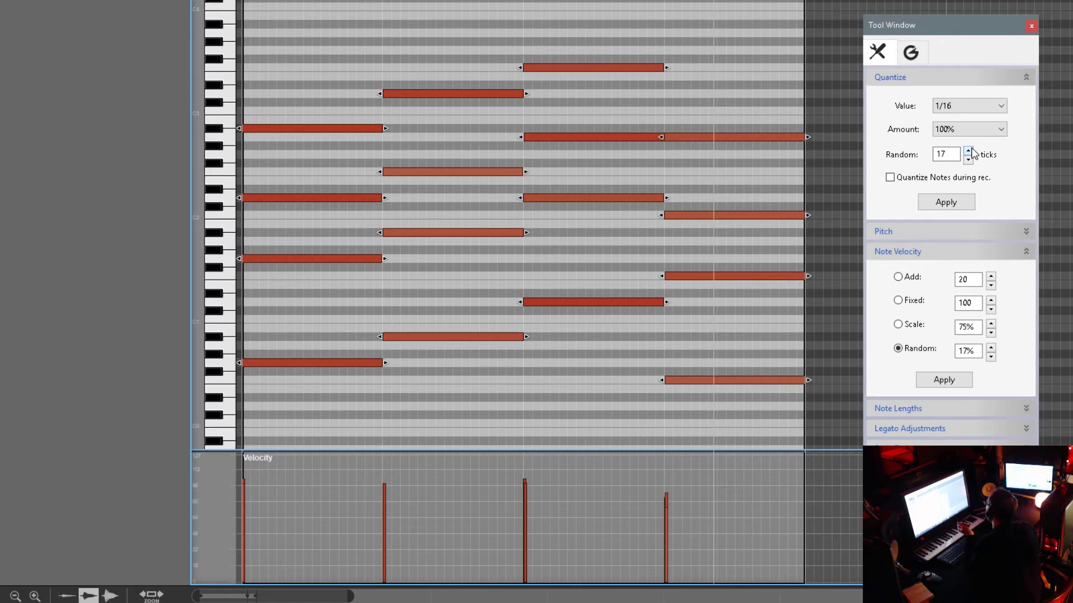
click(955, 205)
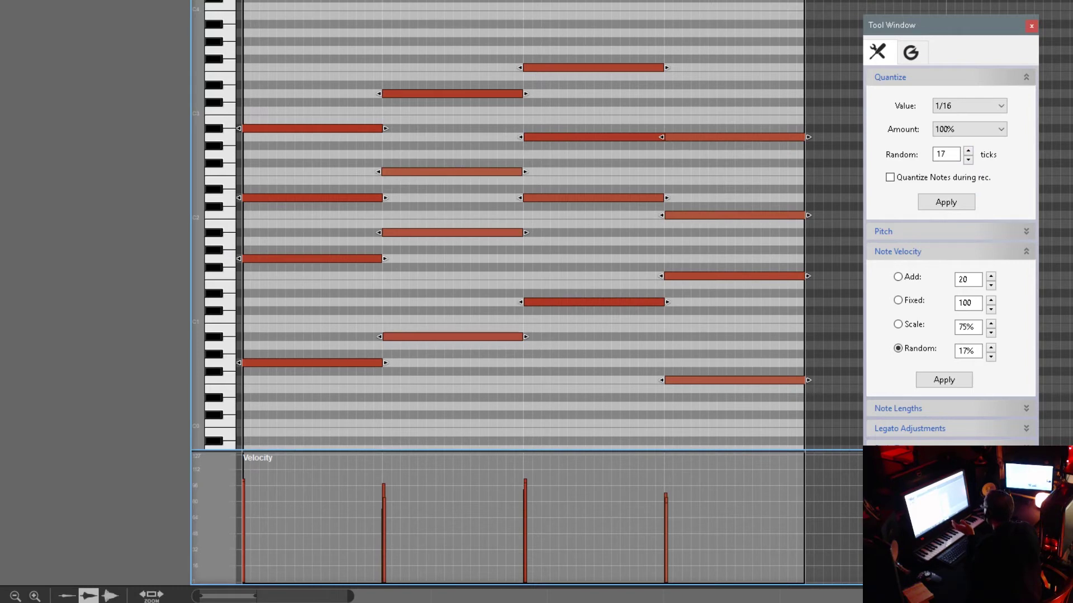
key(space)
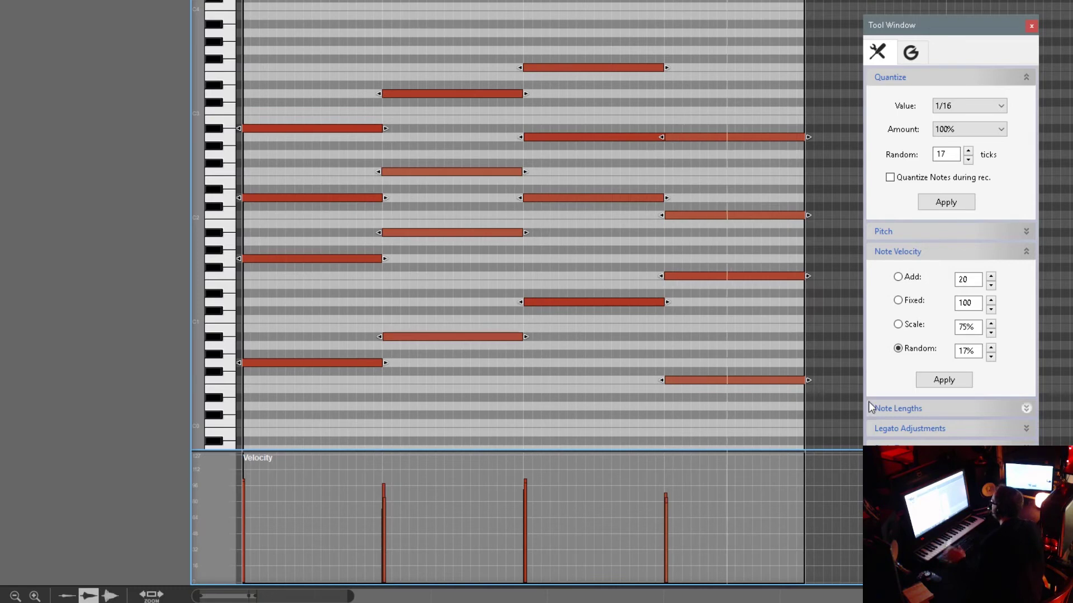
Set the random timing amount for Quantize to 0 ticks
click(968, 160)
click(968, 160)
click(969, 160)
click(968, 160)
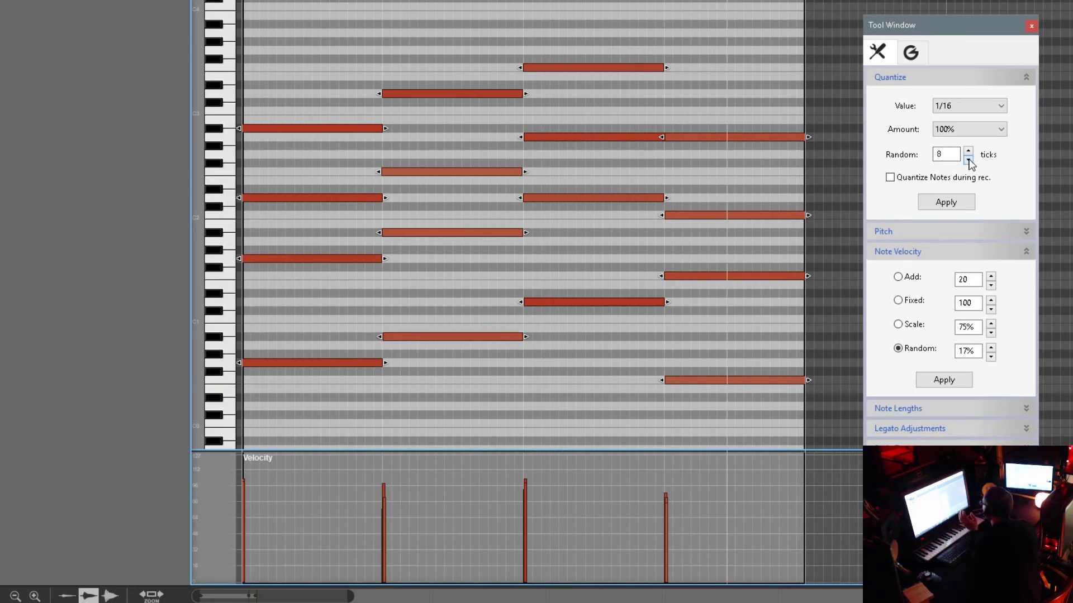
click(968, 161)
click(968, 161)
Apply a fixed velocity of 100 to the selected chord notes and play the progression for comparison
click(897, 300)
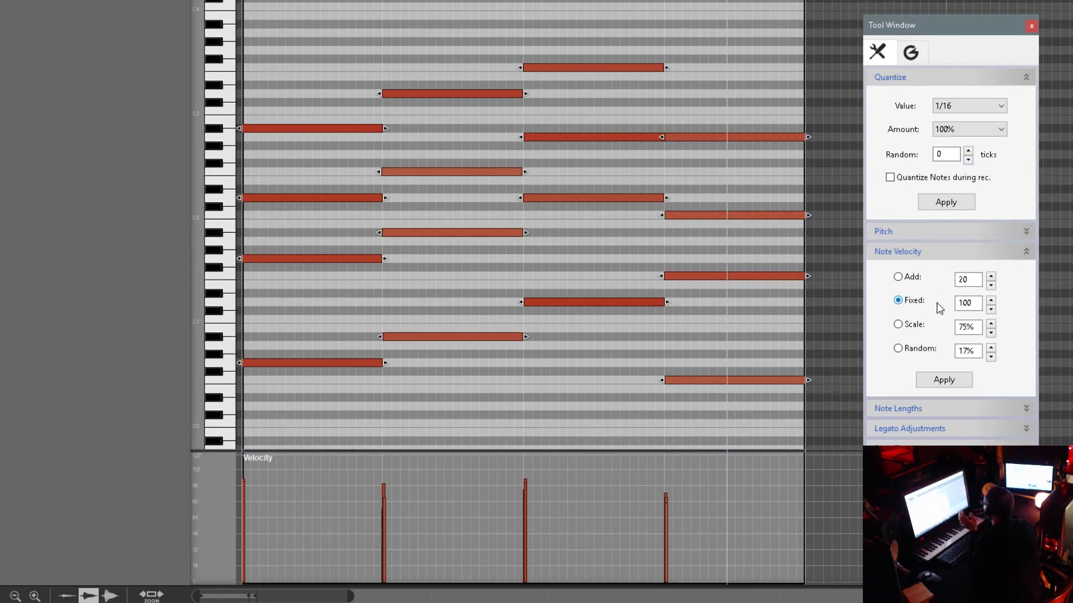
click(956, 383)
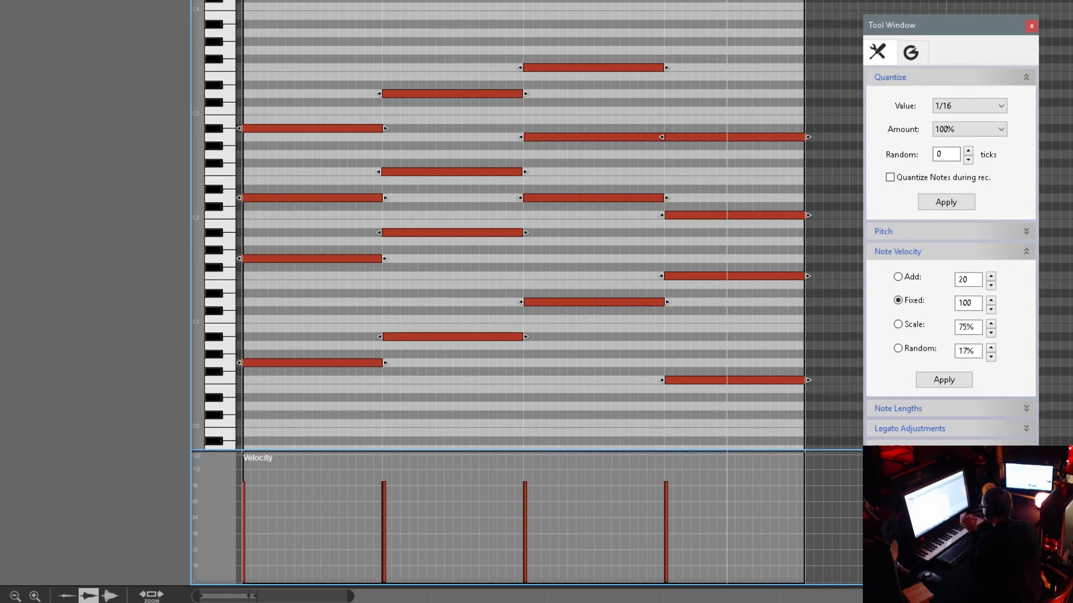
key(Return)
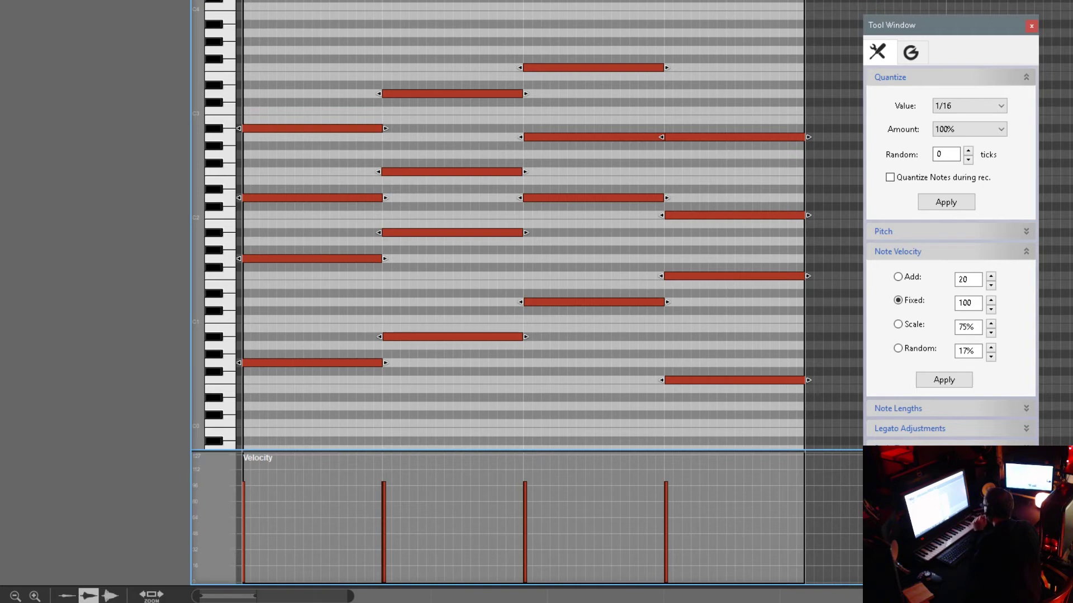
key(space)
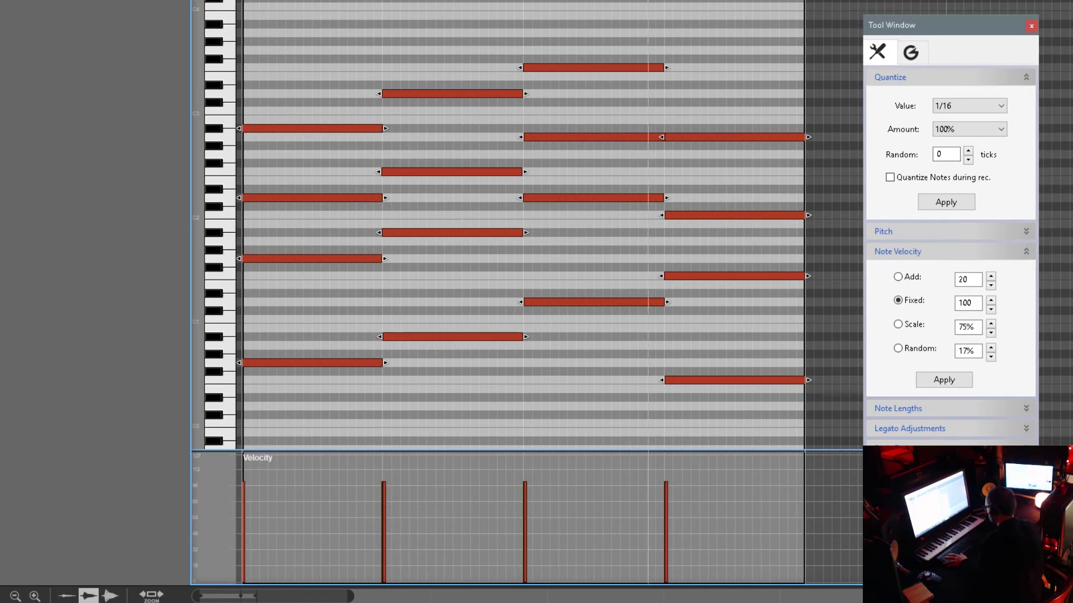
key(space)
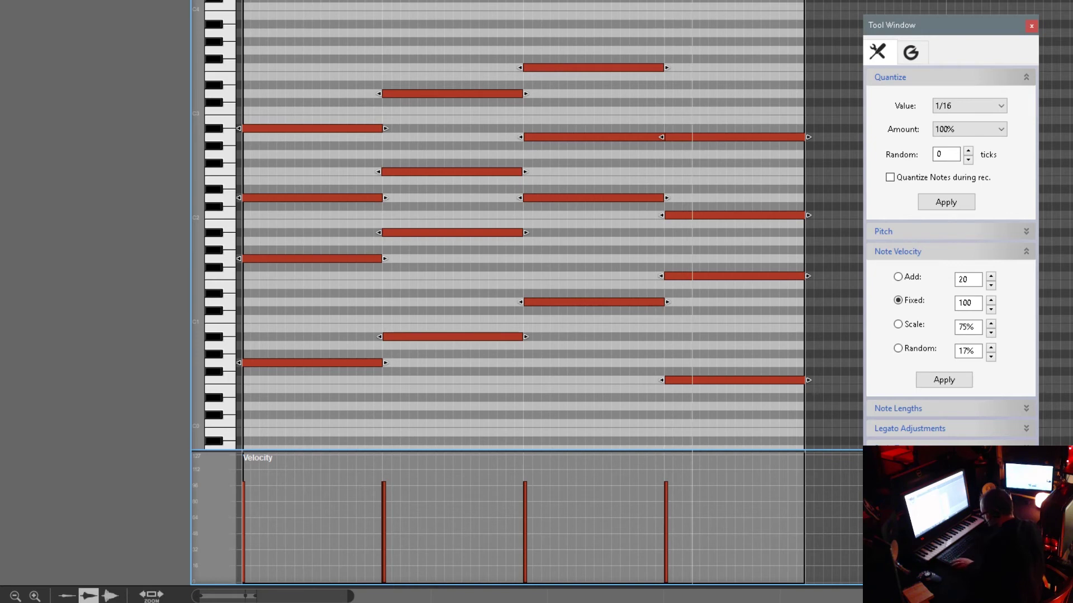
Undo the fixed velocity change and return the playhead to the start of the progression
key(ctrl+z)
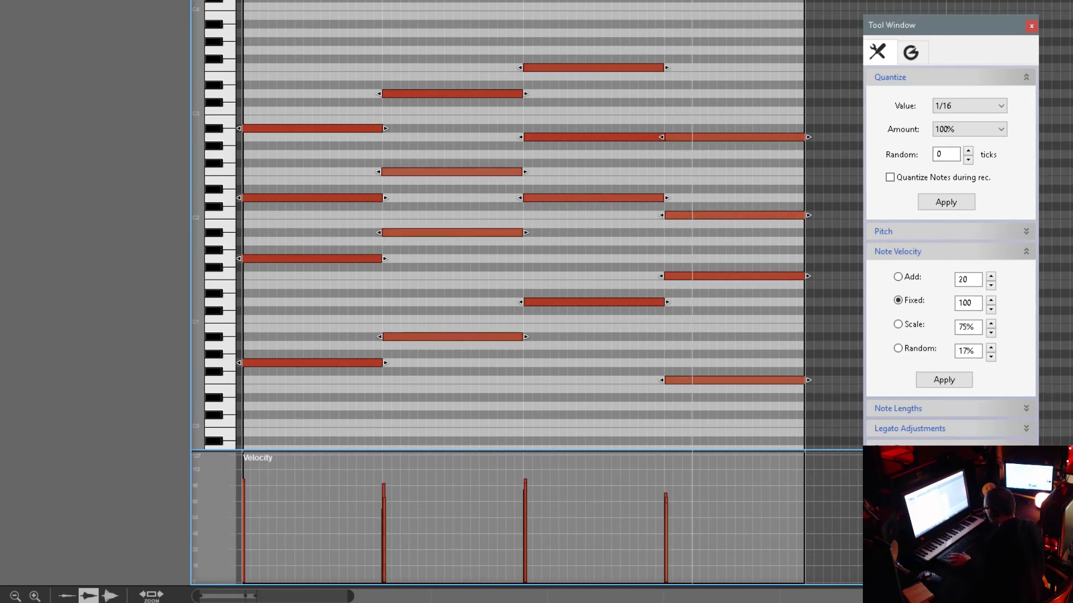
key(shift+Return)
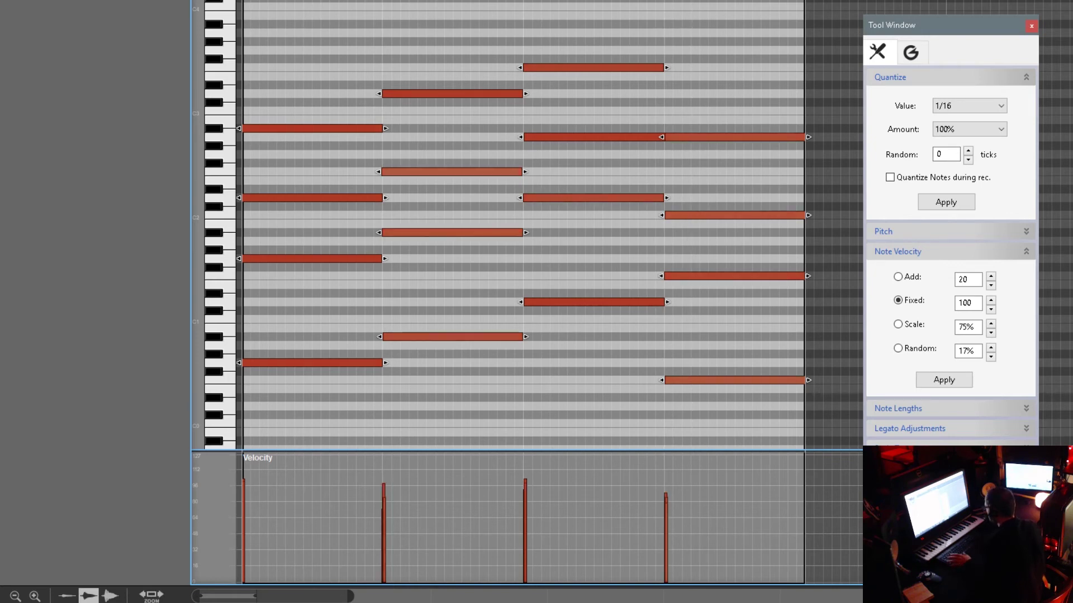
Play back the progression and clear the note selection
key(space)
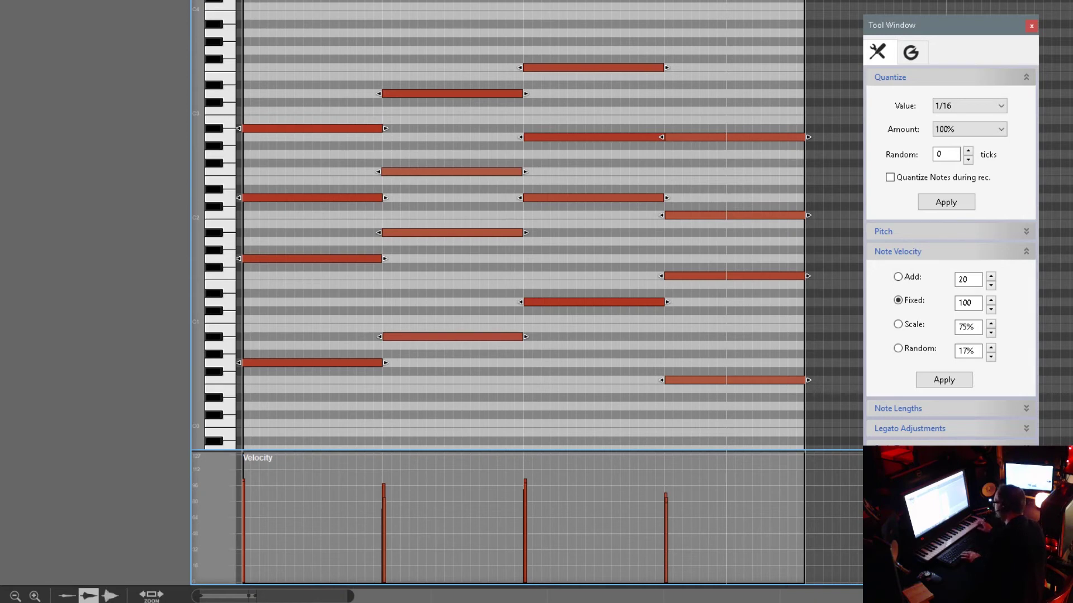
click(606, 313)
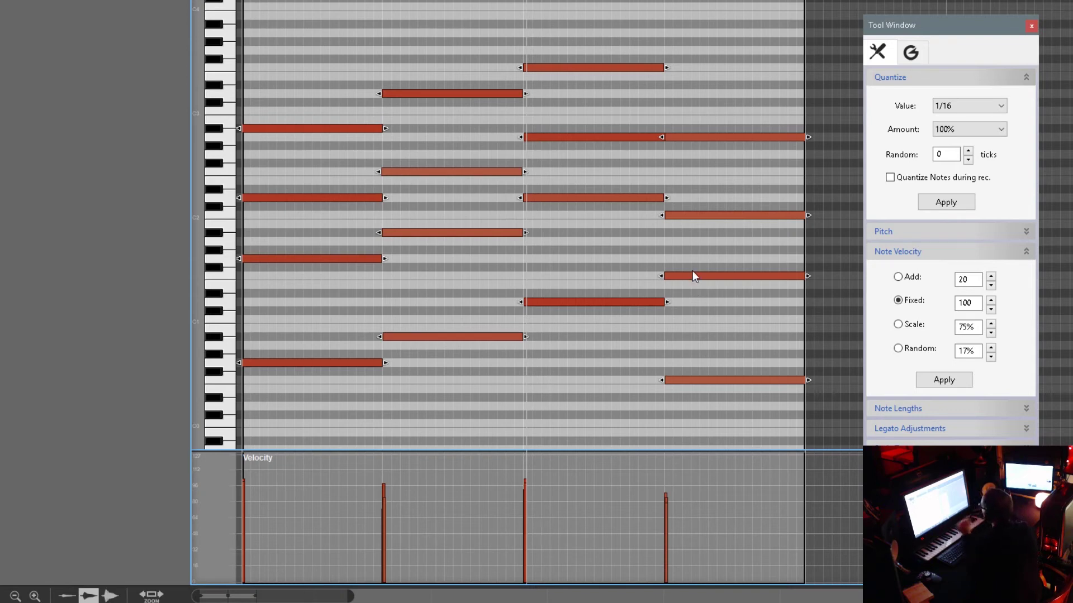
click(594, 3)
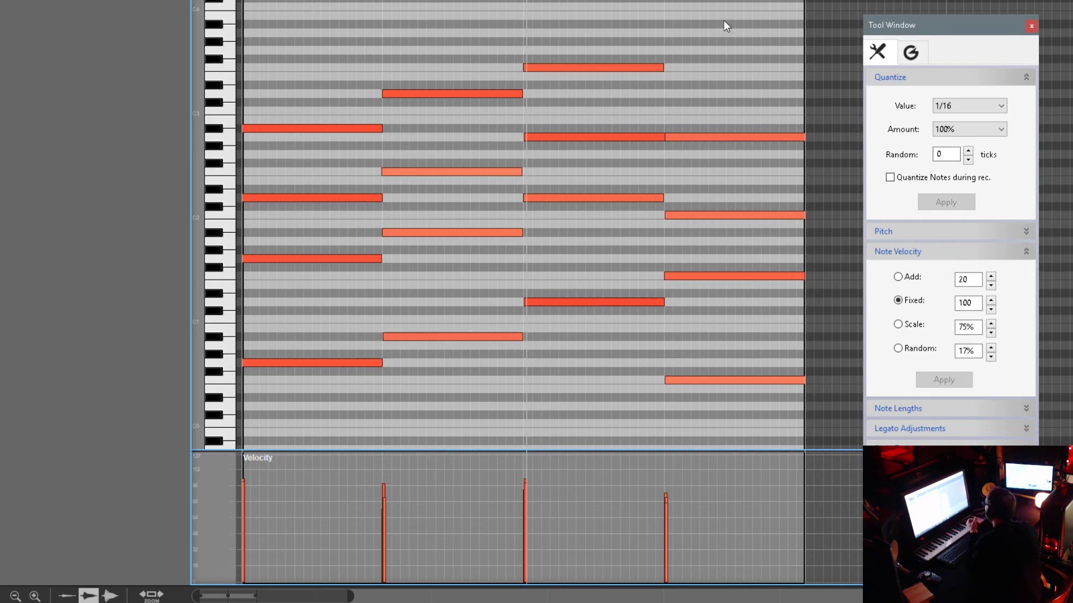
Transpose the top note of the third chord down 12 semitones with the Pitch tool
click(1026, 232)
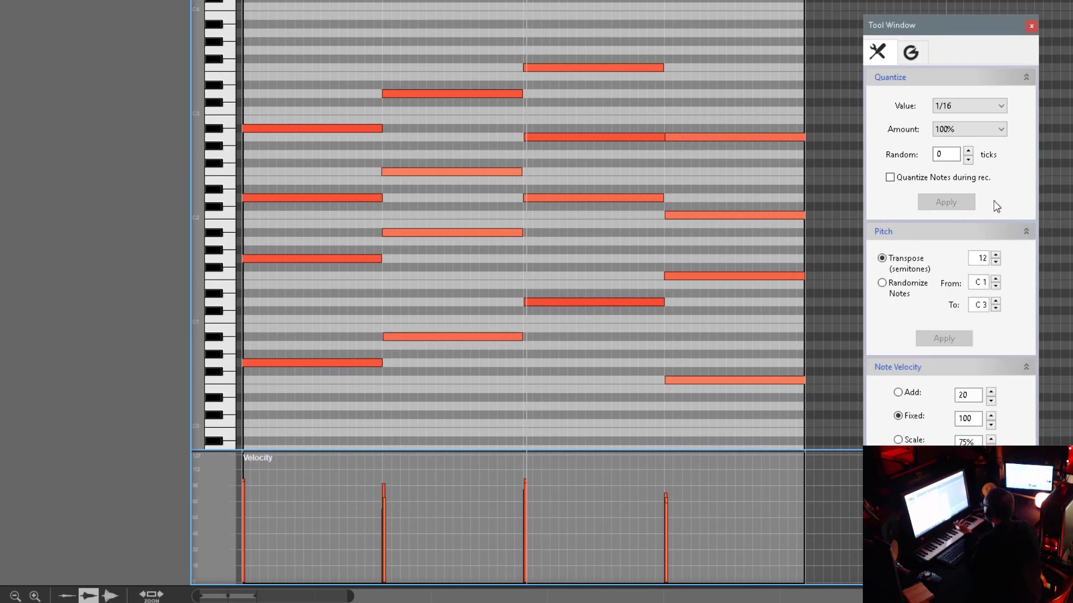
drag(969, 33, 933, 0)
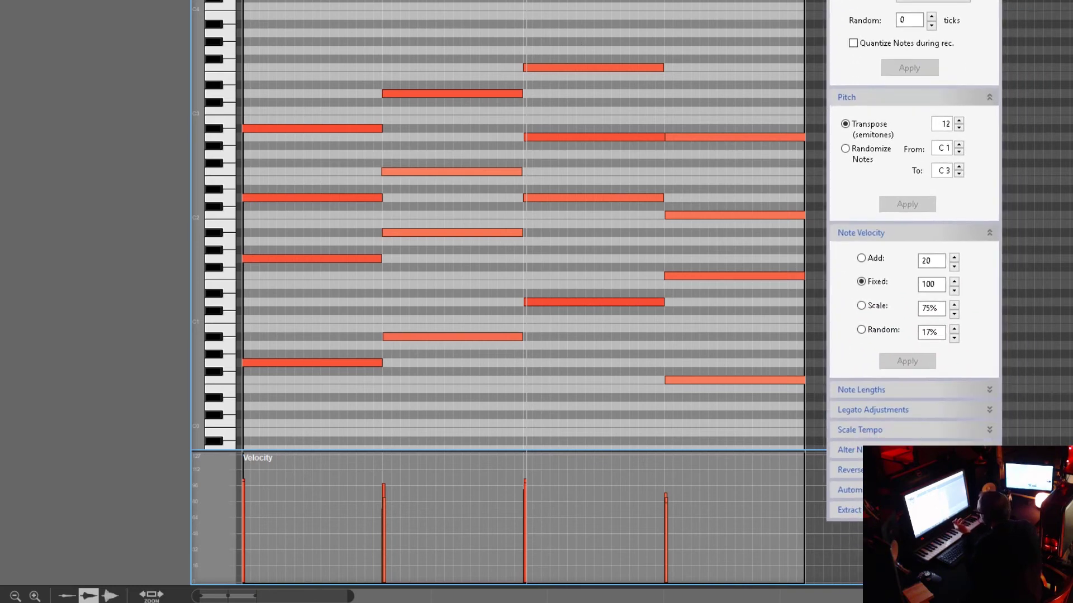
click(557, 68)
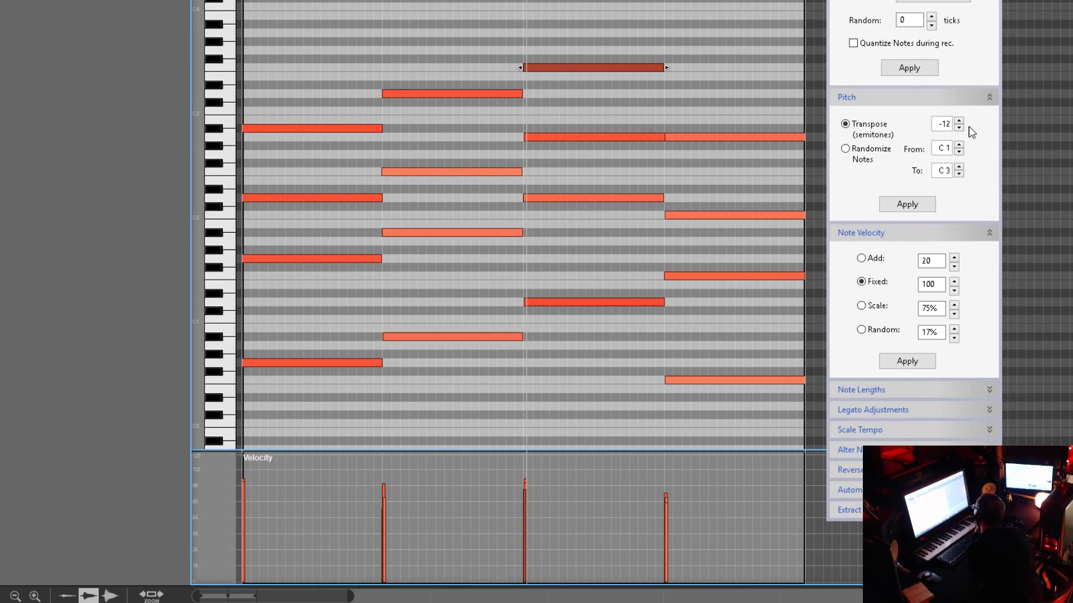
click(922, 208)
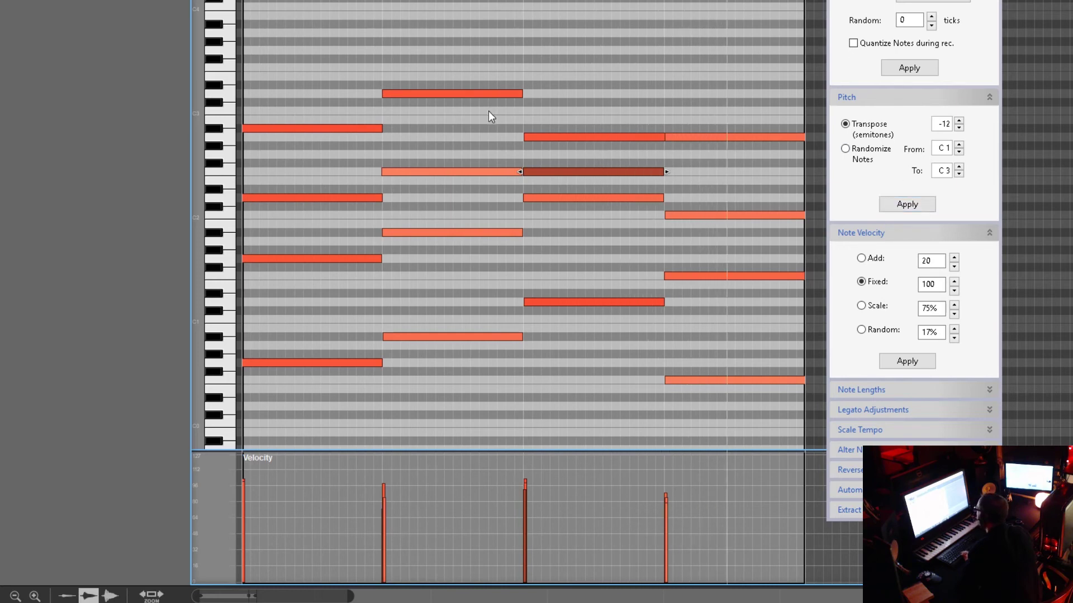
Transpose the top note of the second chord by -12 semitones
click(492, 94)
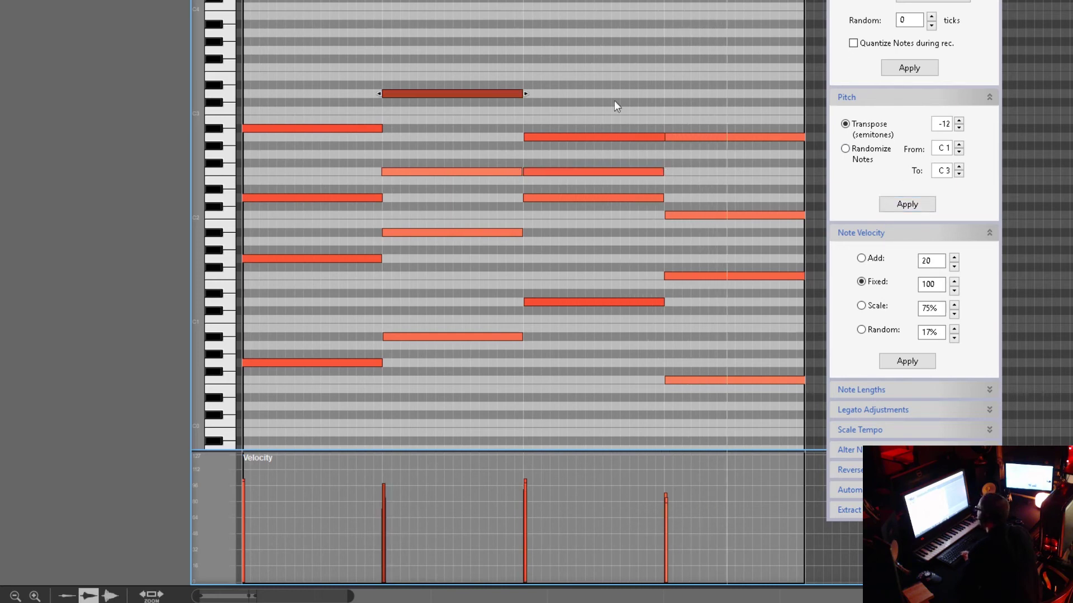
click(933, 62)
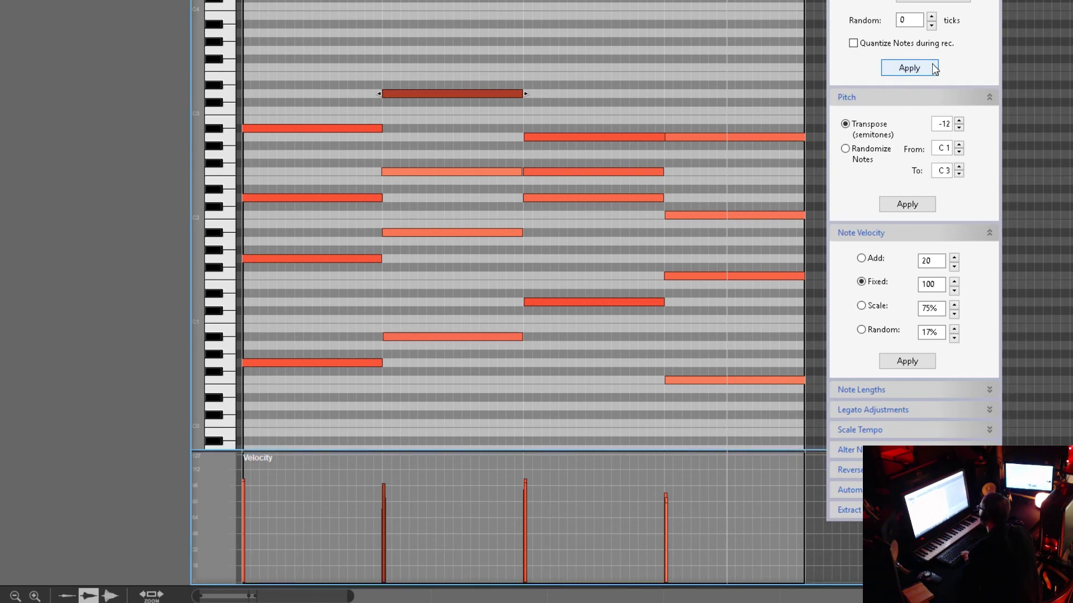
click(919, 206)
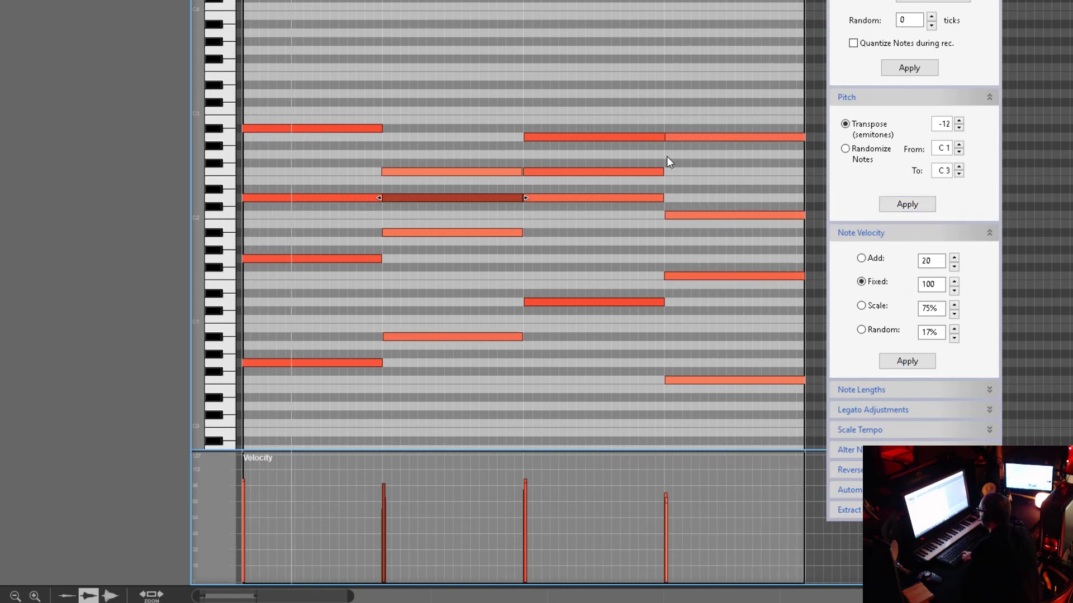
Try transposing the top note of the fourth chord by -12 semitones and undo the change
click(679, 140)
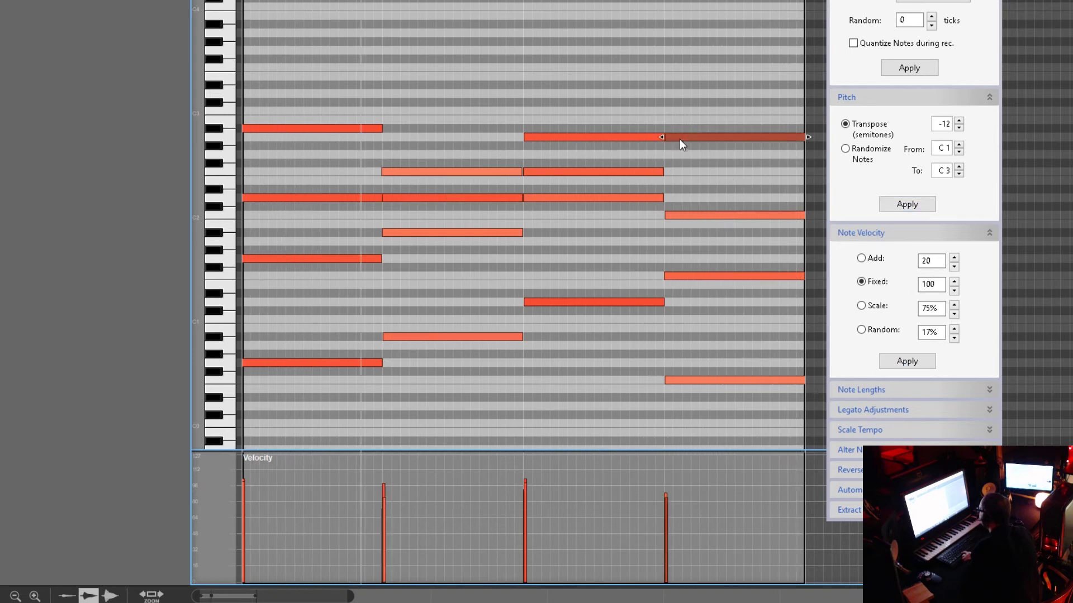
click(903, 207)
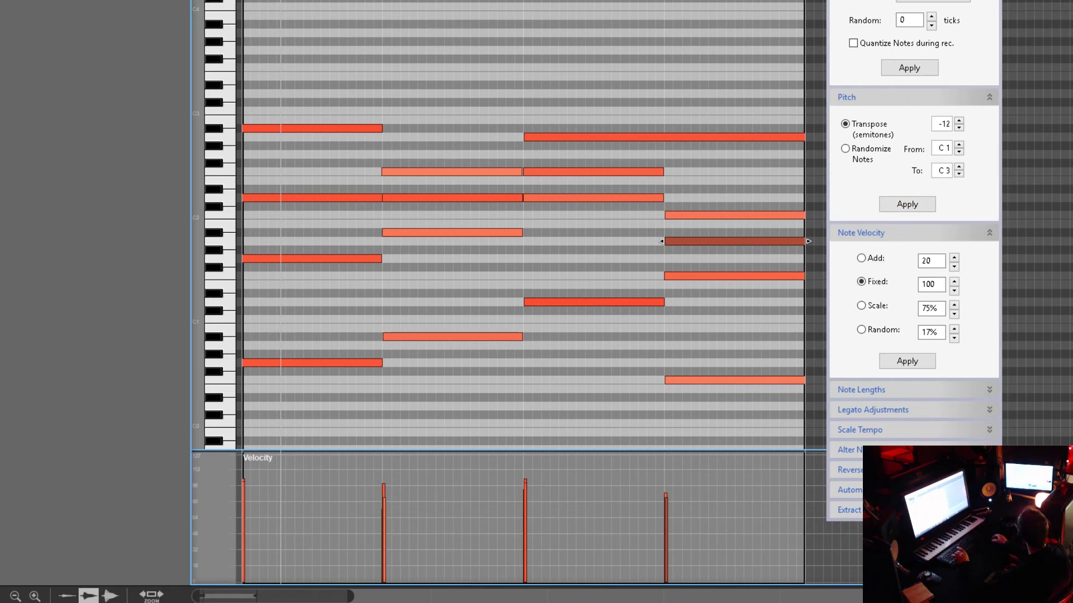
drag(914, 0, 911, 46)
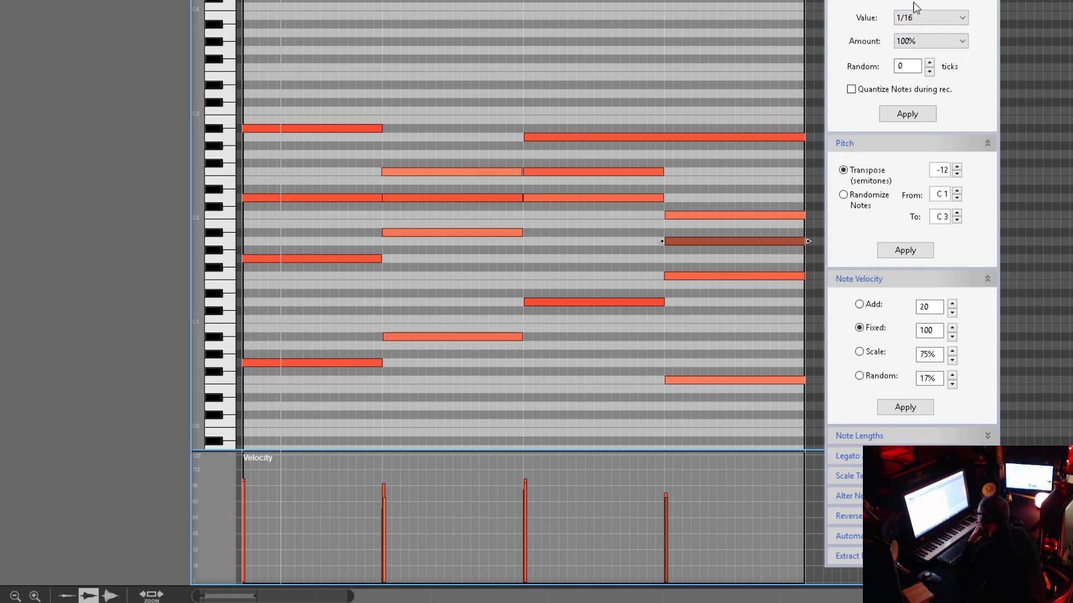
key(ctrl+z)
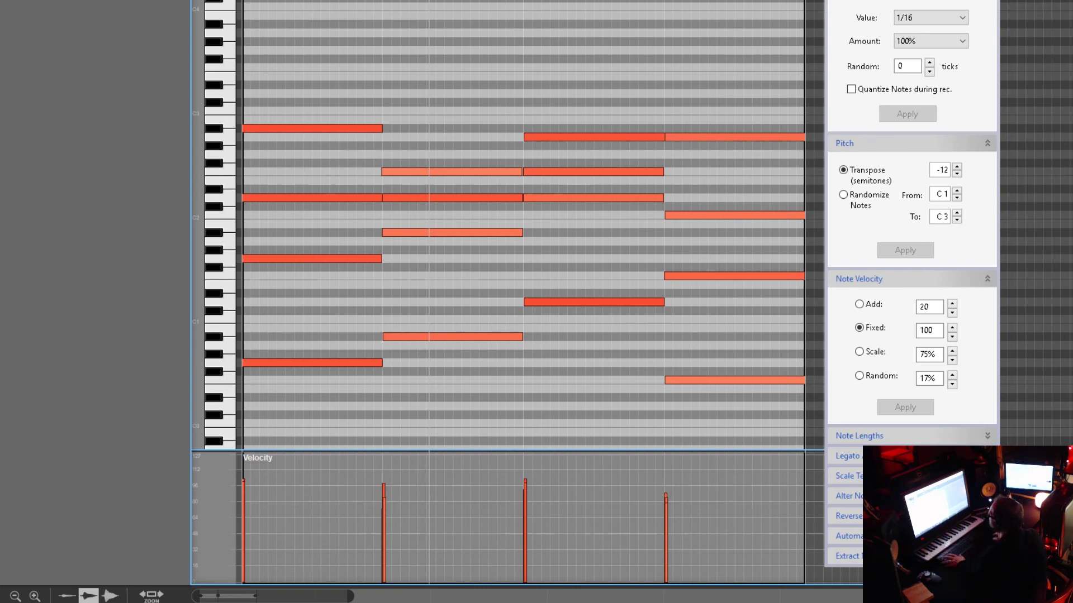
Add the Waves Abbey Road Plates Stereo effect from the browser to the rack's Master Section
key(F6)
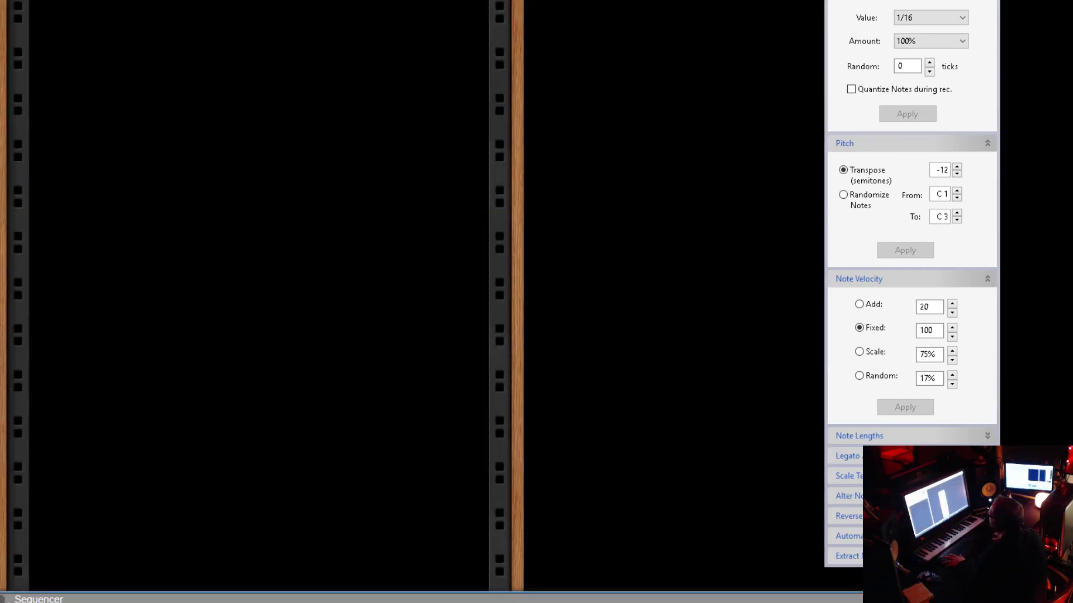
key(F3)
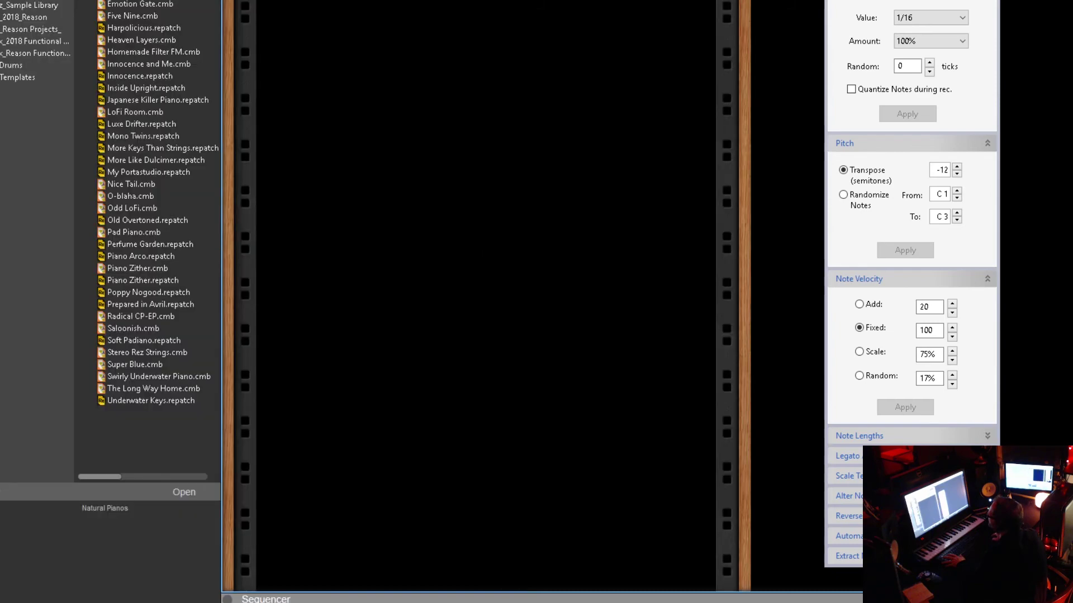
click(23, 0)
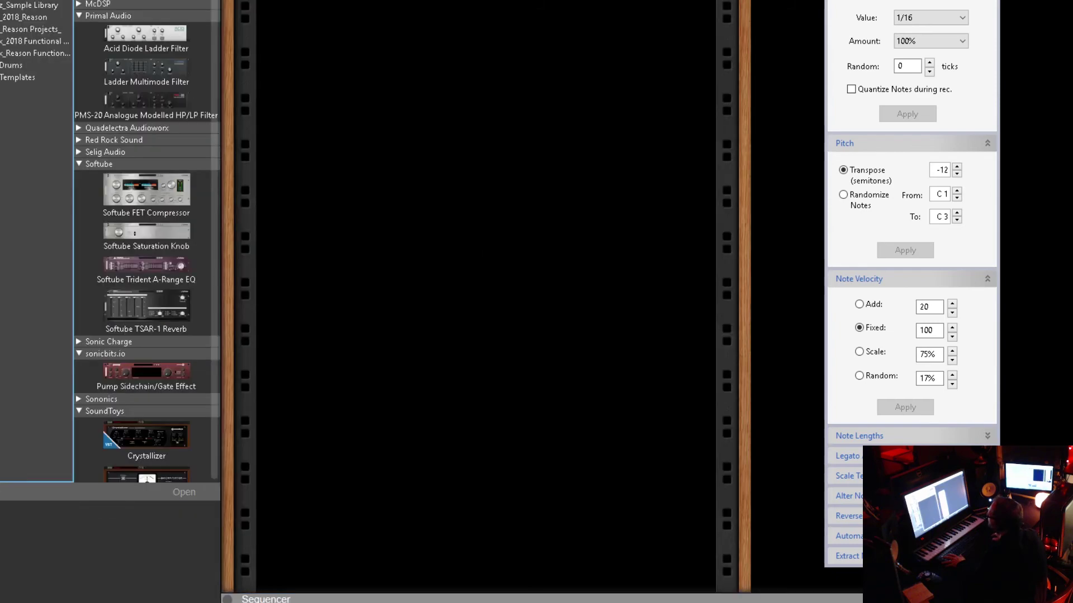
scroll(146, 240, down, 20)
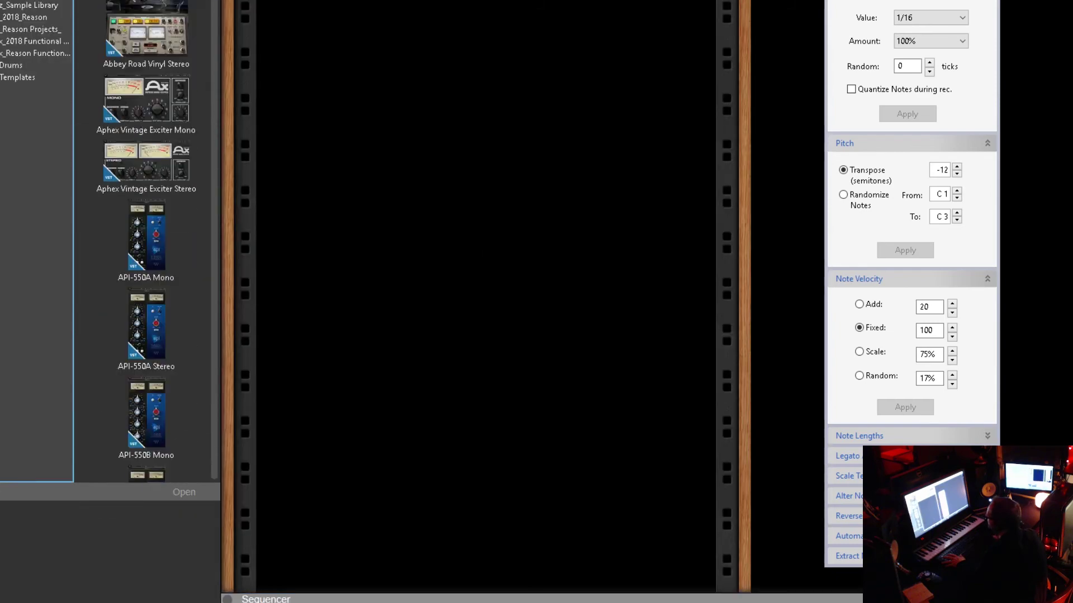
scroll(147, 240, down, 18)
scroll(146, 240, up, 20)
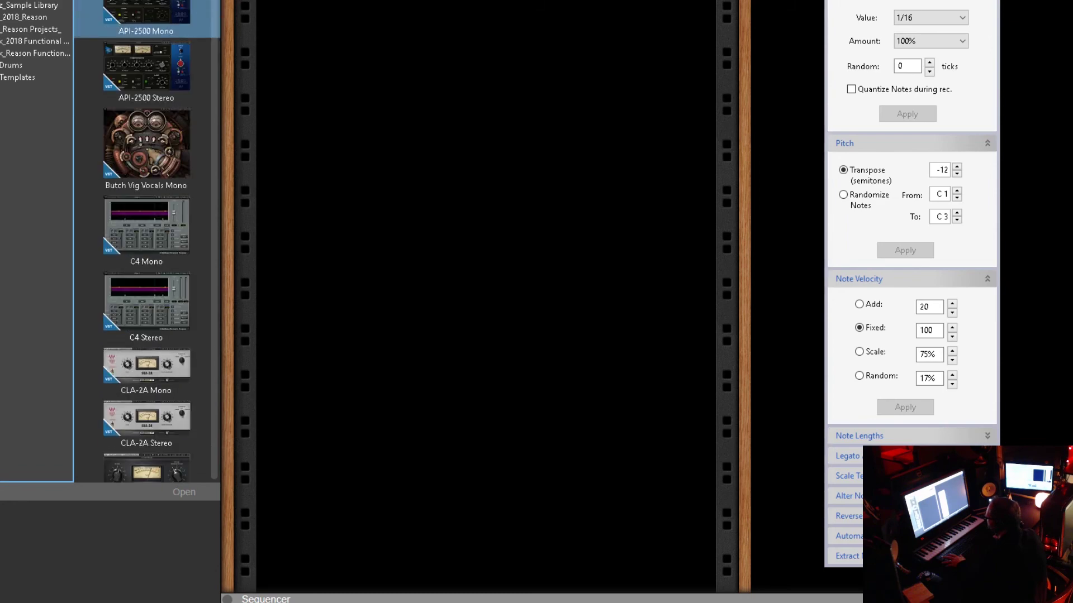
scroll(160, 68, up, 8)
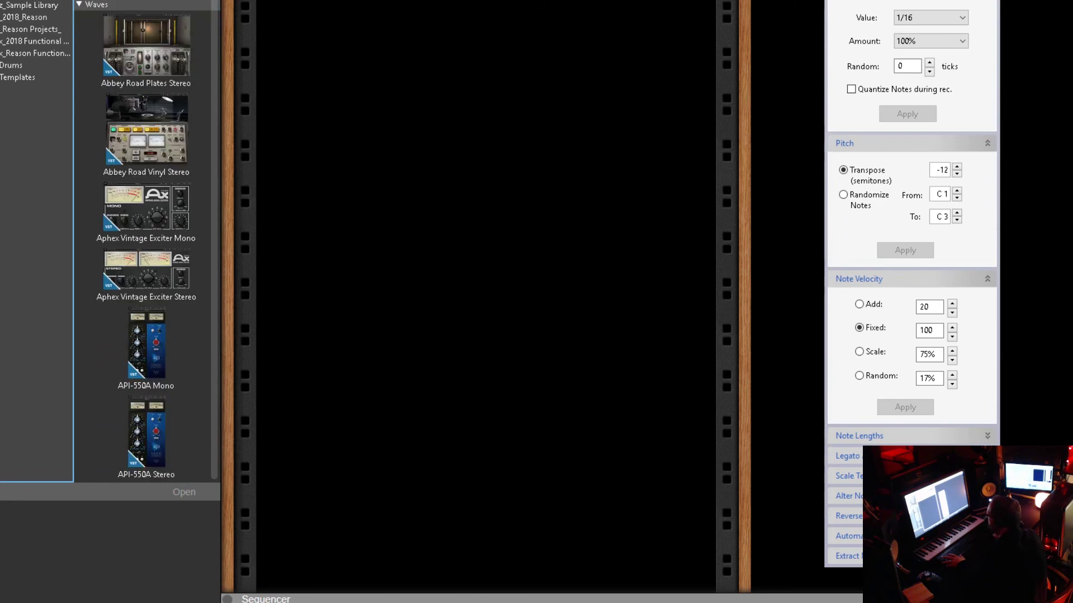
click(160, 68)
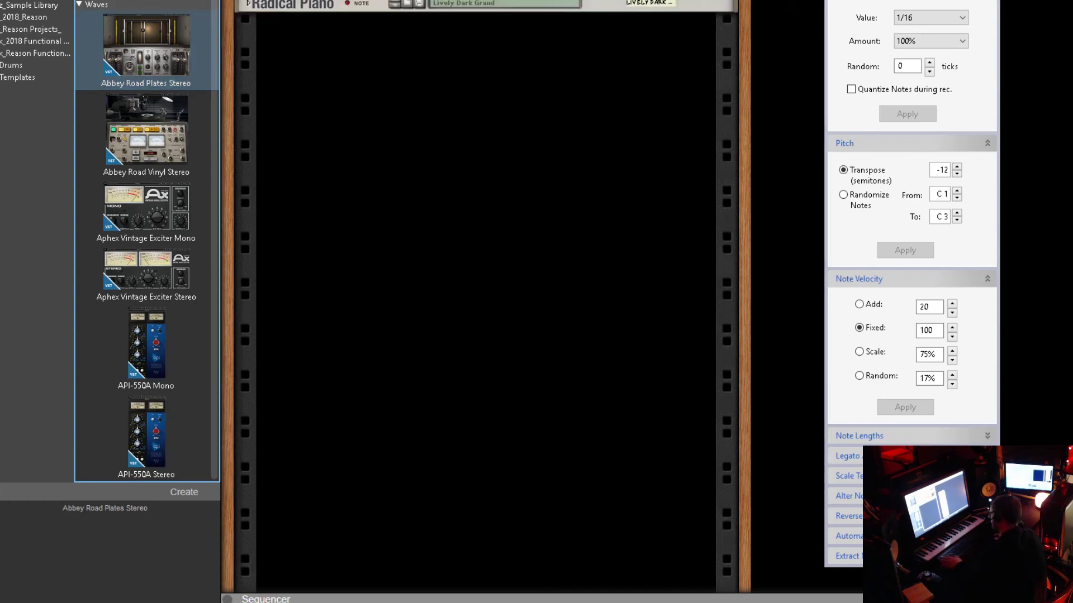
Inspect the cable connections of the Abbey Road Plates Stereo device on the back of the rack
key(Tab)
click(486, 301)
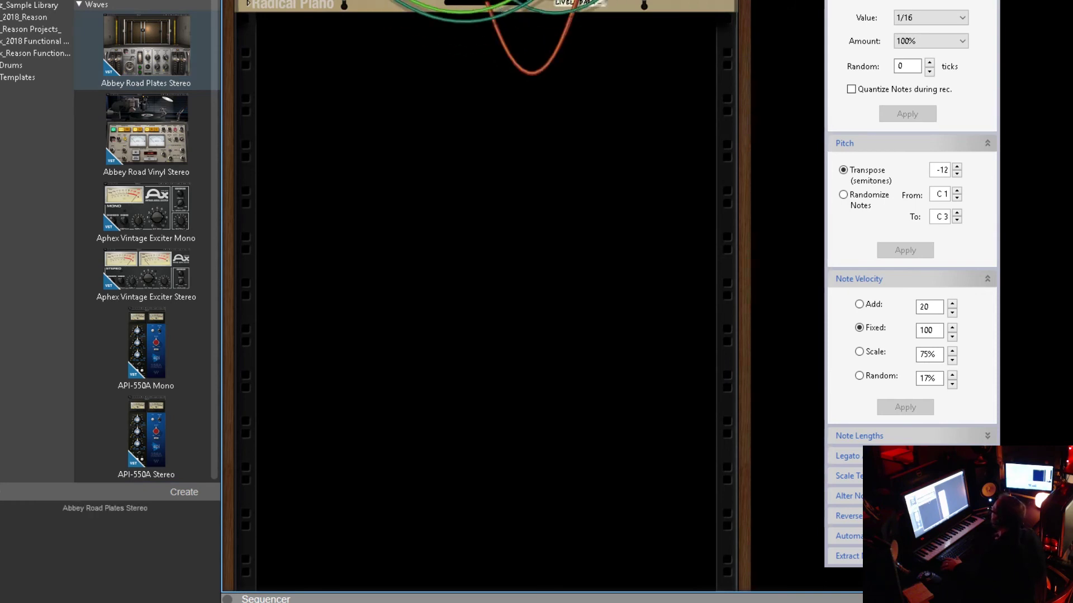
right_click(387, 1)
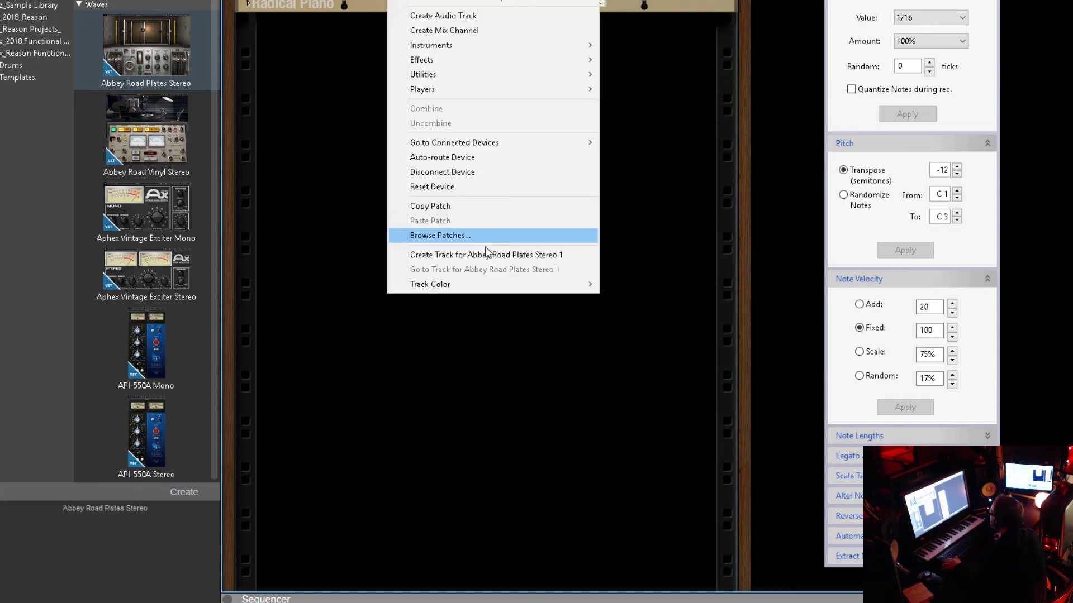
click(608, 286)
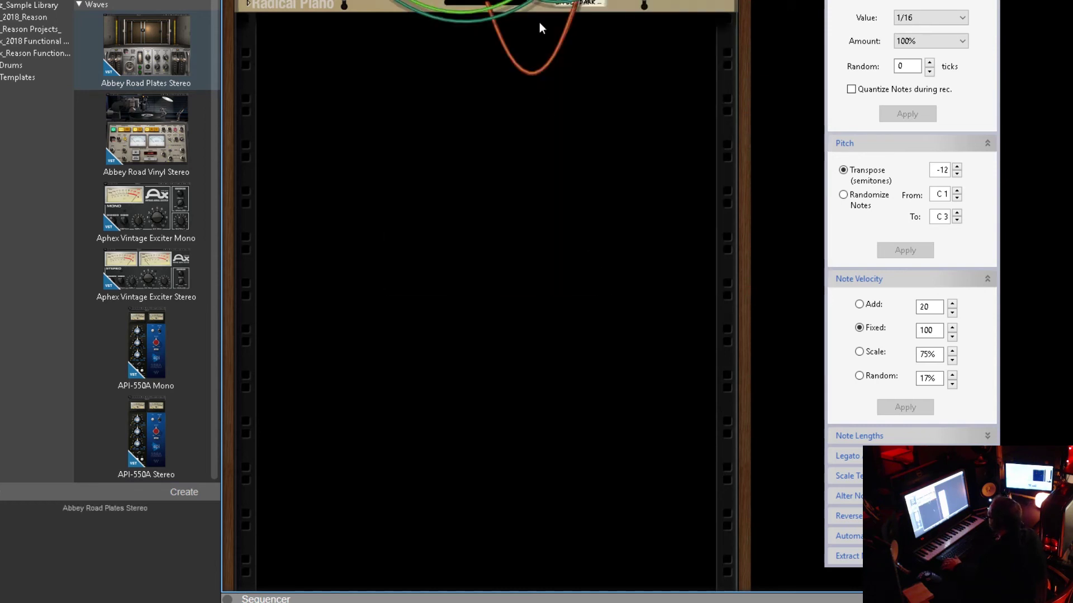
key(Tab)
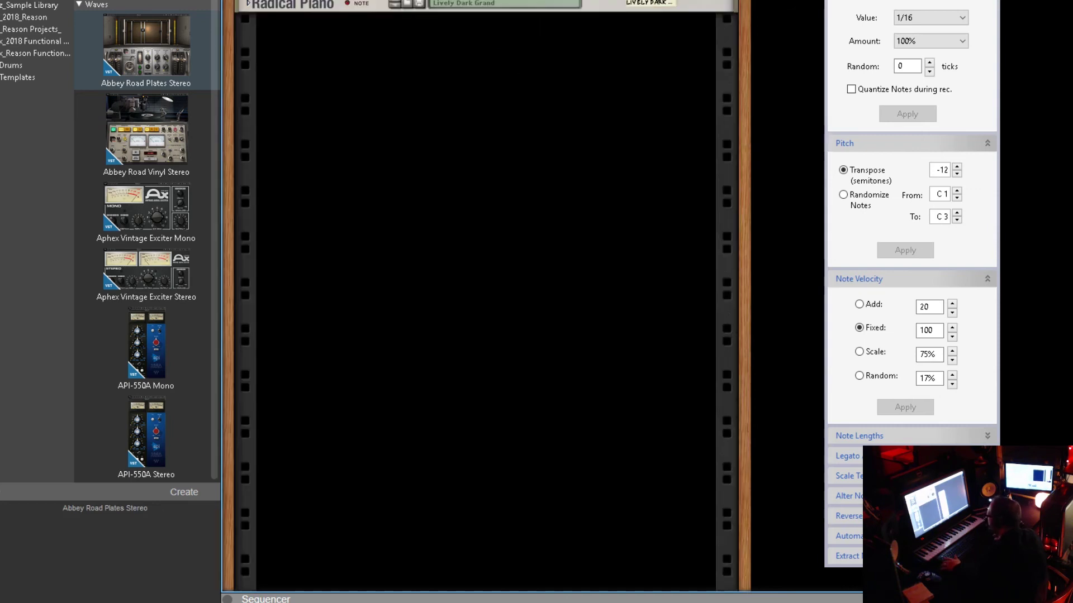
Unfold the Abbey Road Plates Stereo device in the rack and close the Tool Window
scroll(486, 302, down, 1)
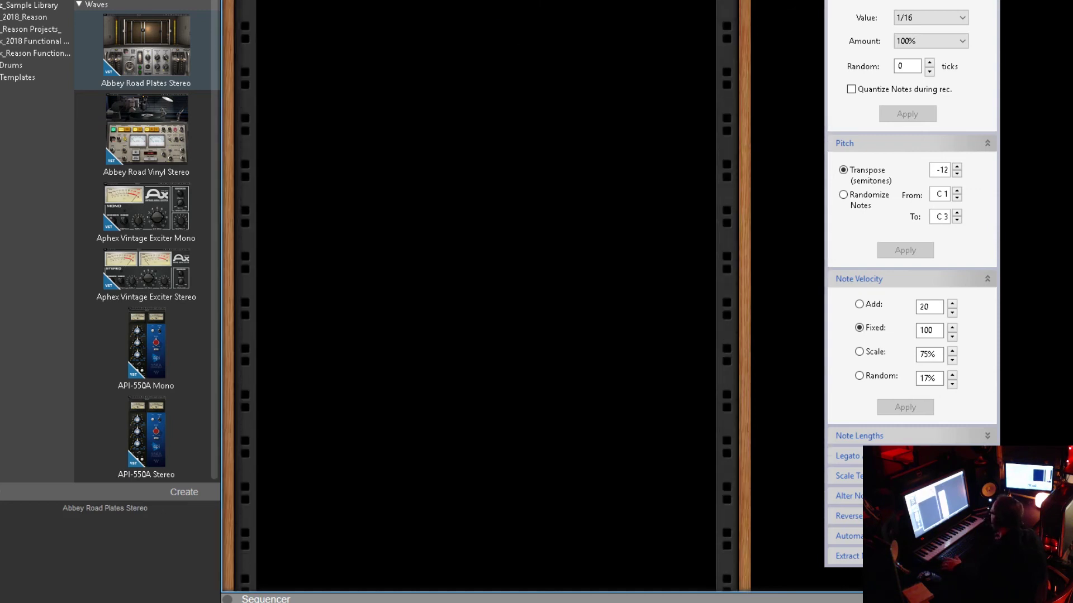
key(F5)
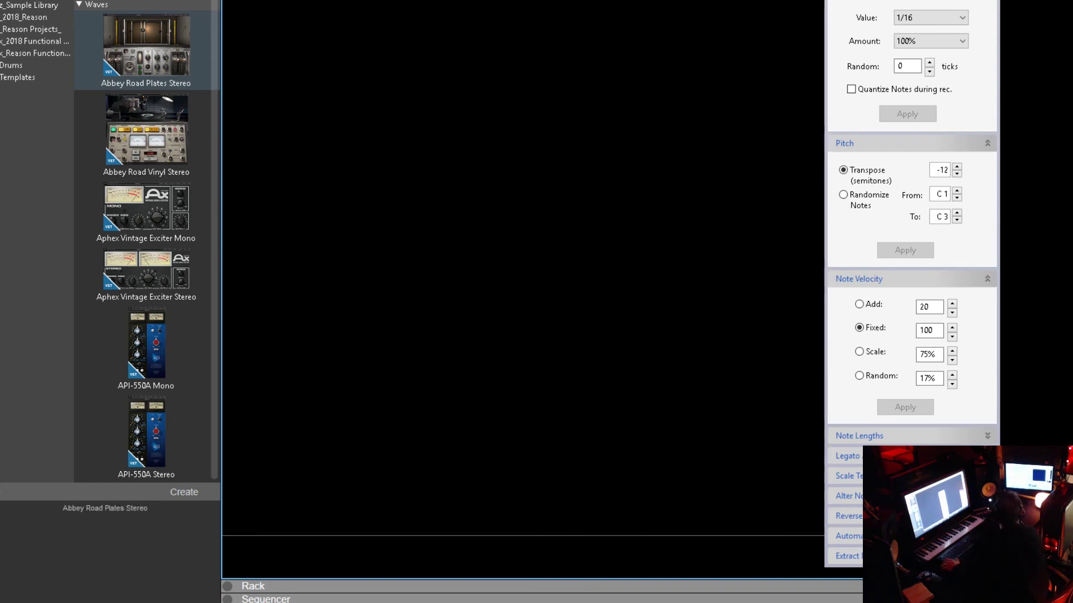
key(F8)
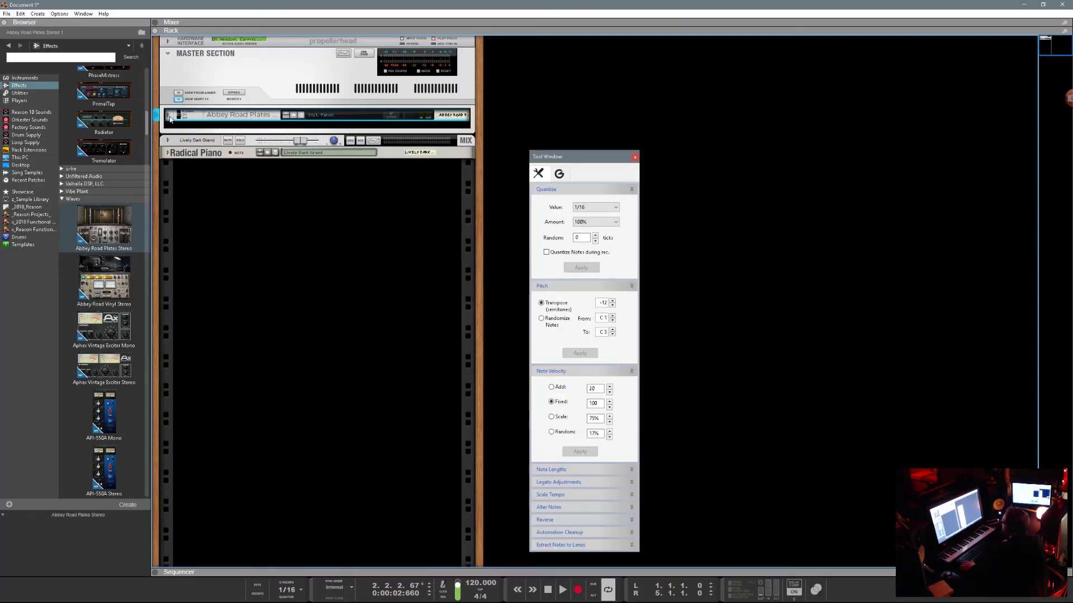
click(169, 117)
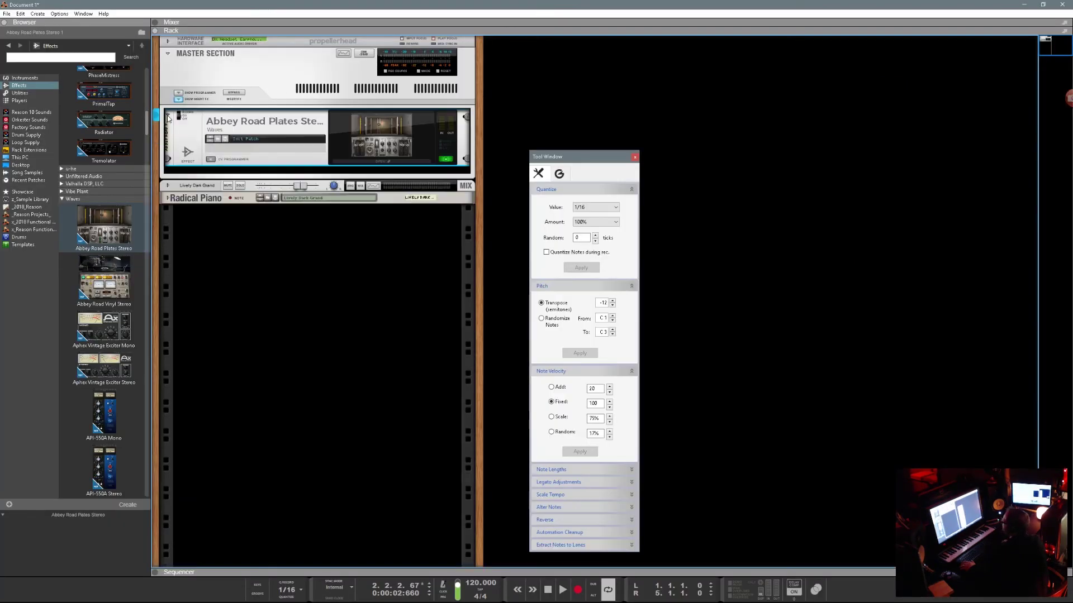
key(Tab)
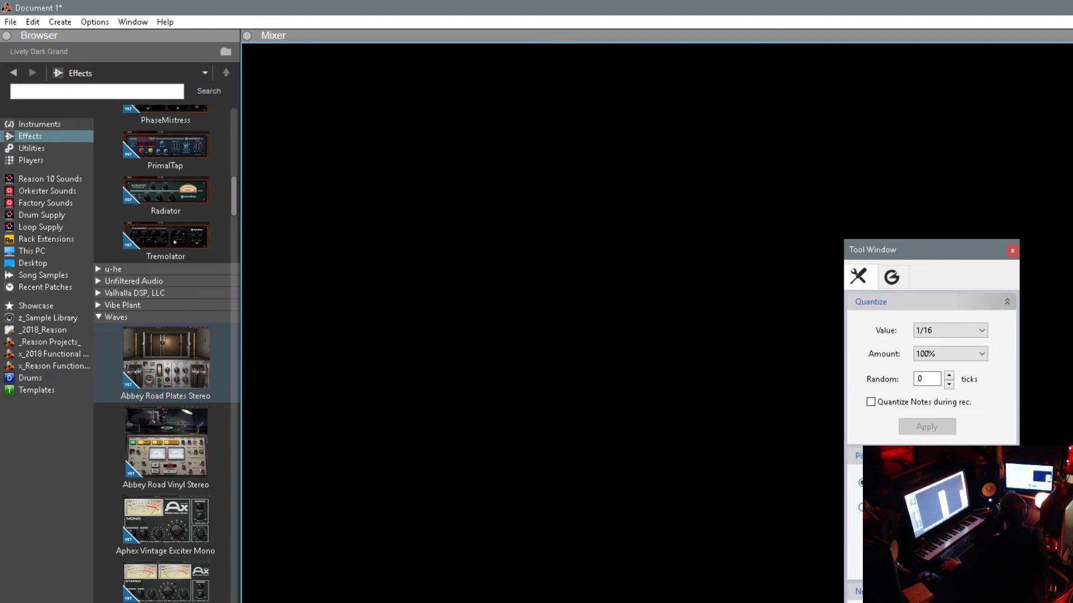
click(1012, 250)
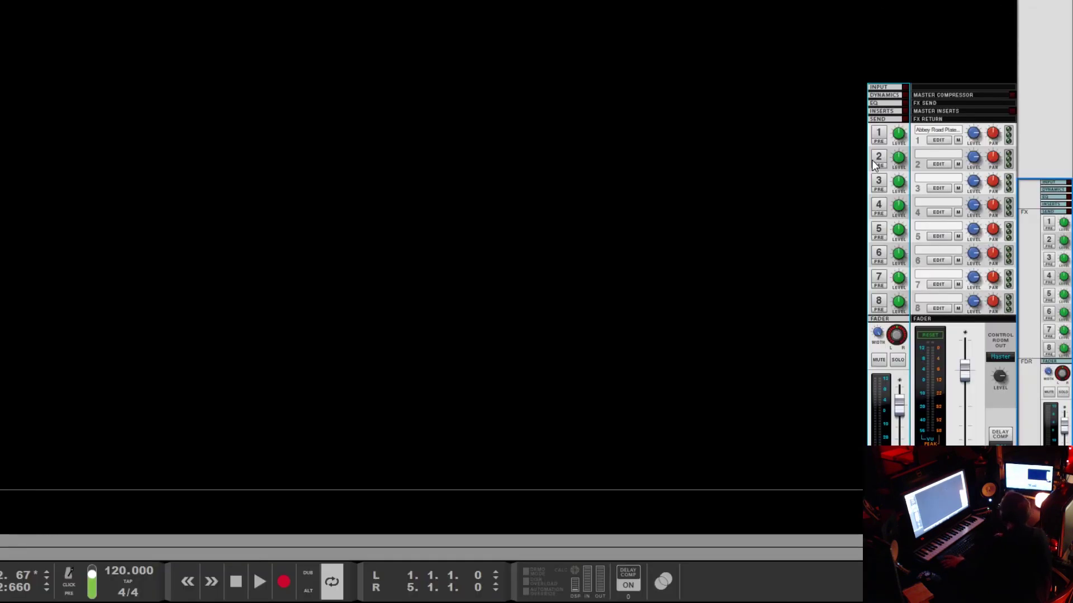
Enable FX send 1 on the piano channel, adjust its level and audition the Abbey Road Plates reverb during playback
click(259, 581)
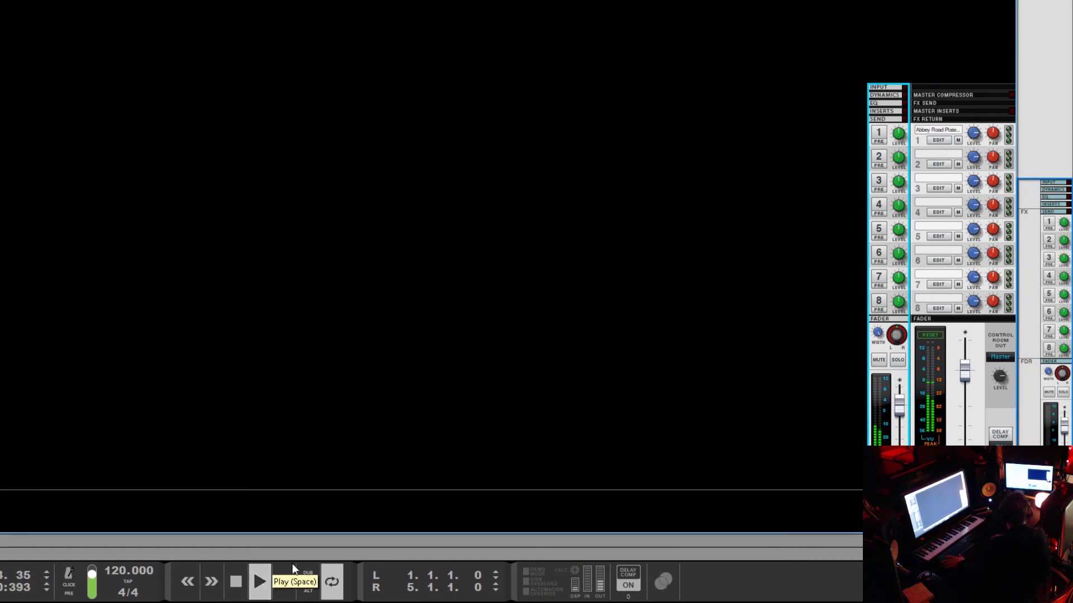
click(883, 137)
drag(898, 134, 909, 75)
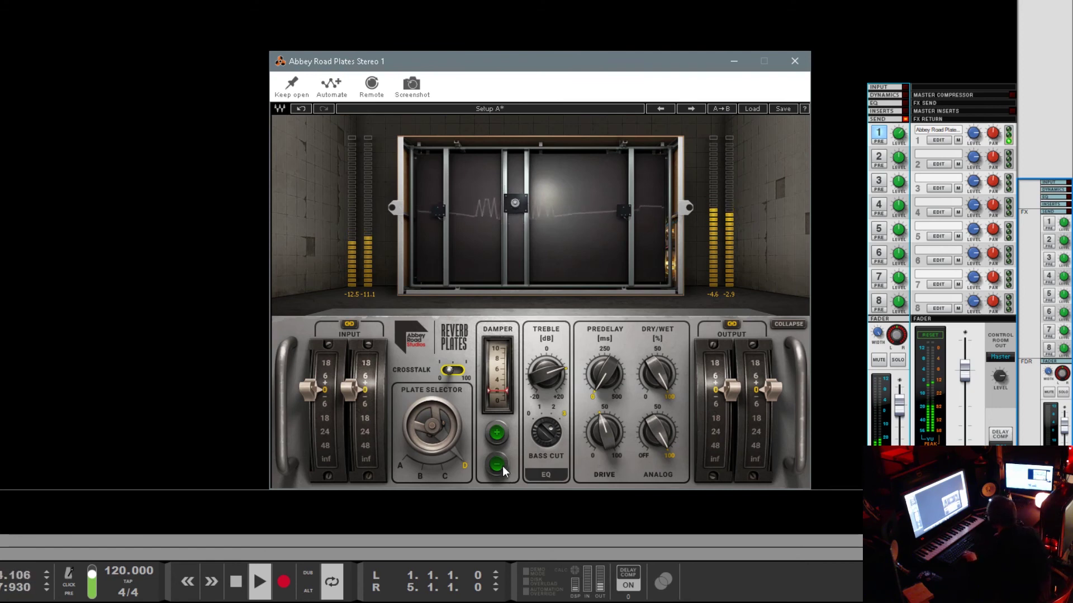
key(space)
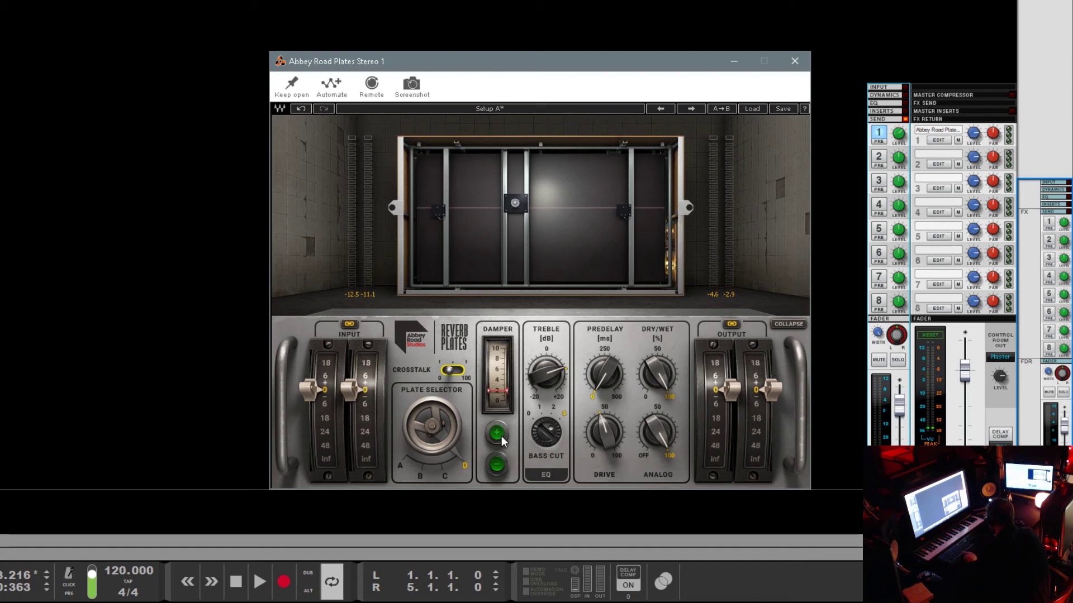
key(space)
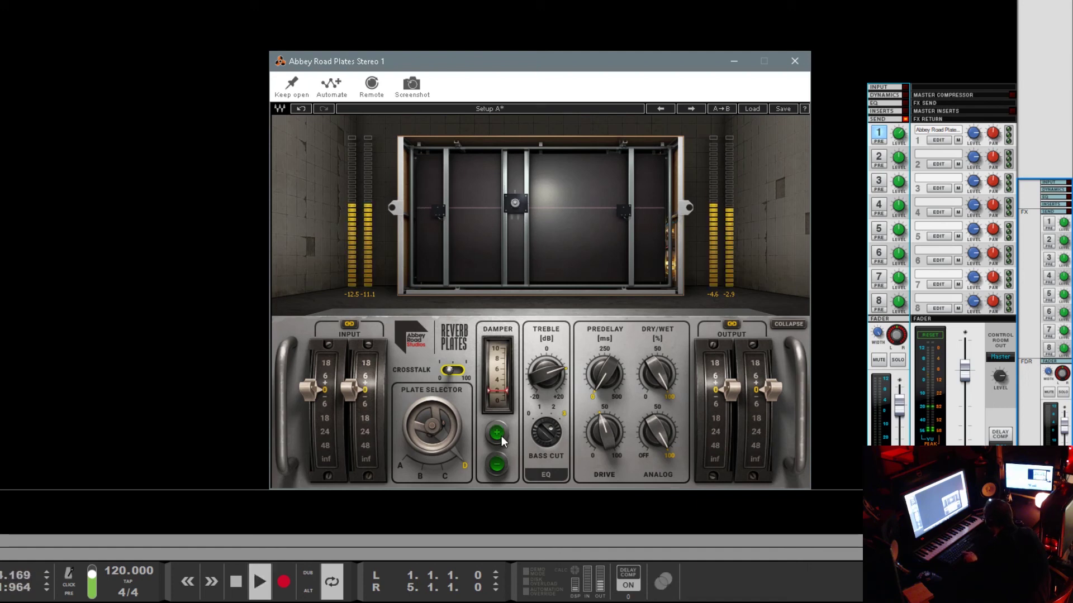
Audition the Abbey Road Plates damper at its highest and lowest settings during playback, leave it lowest, and set the crosstalk to 0
click(501, 437)
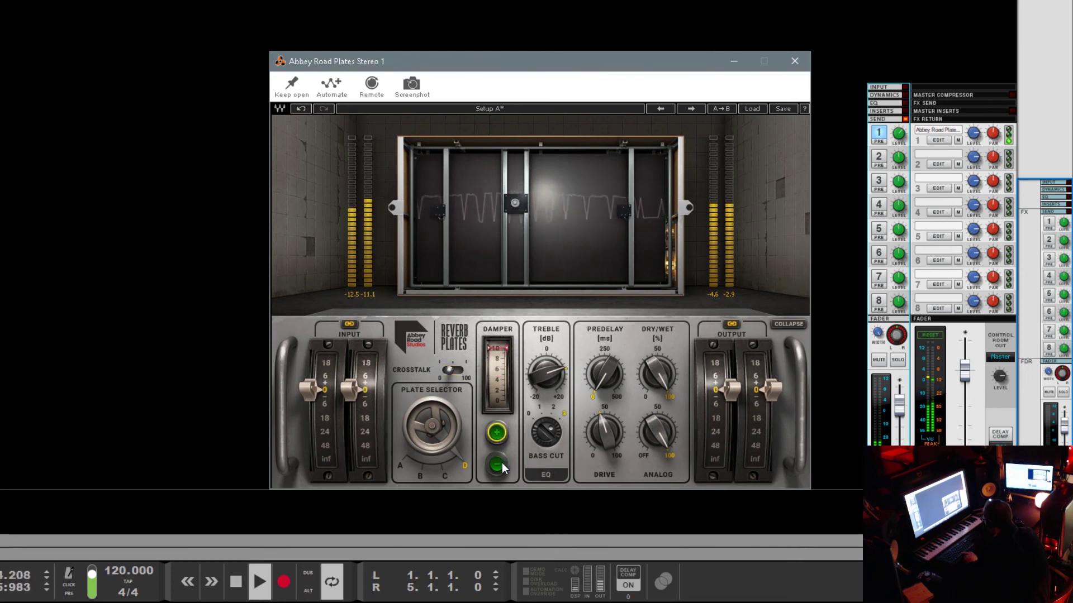
click(501, 463)
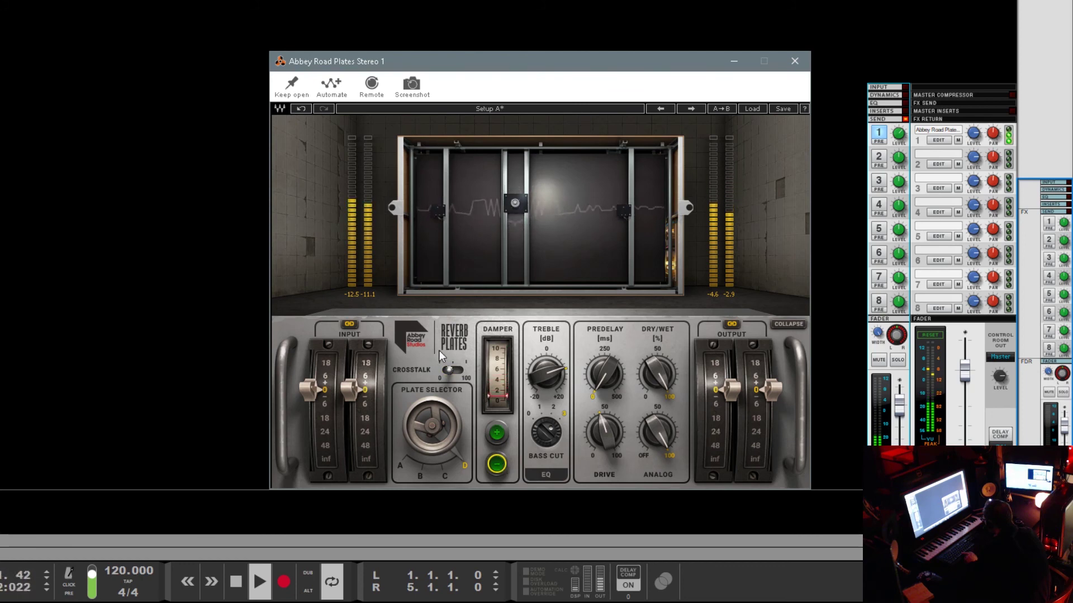
drag(450, 369, 438, 369)
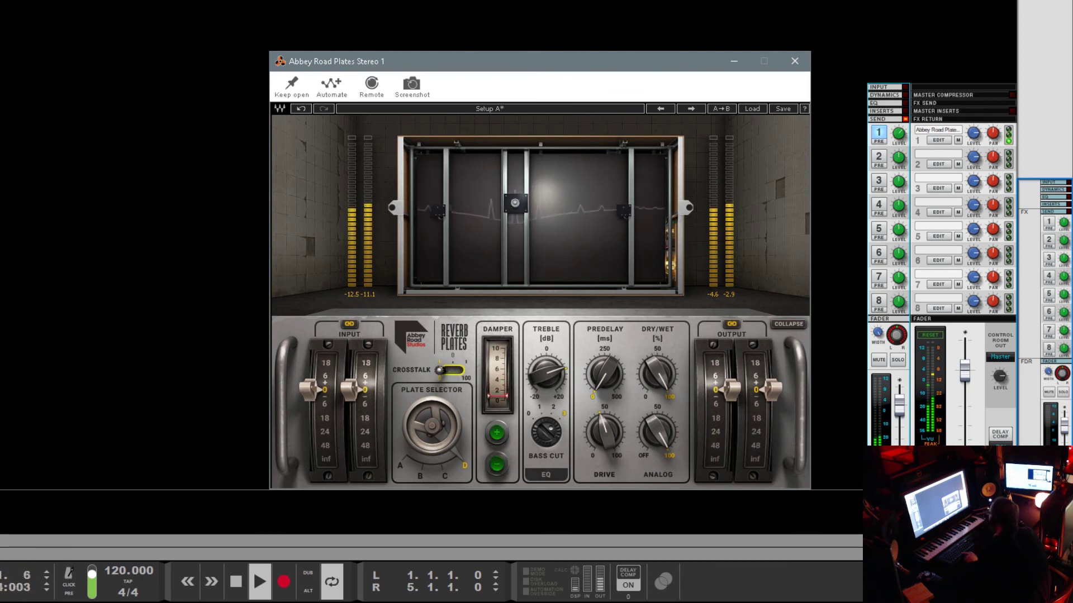
click(900, 133)
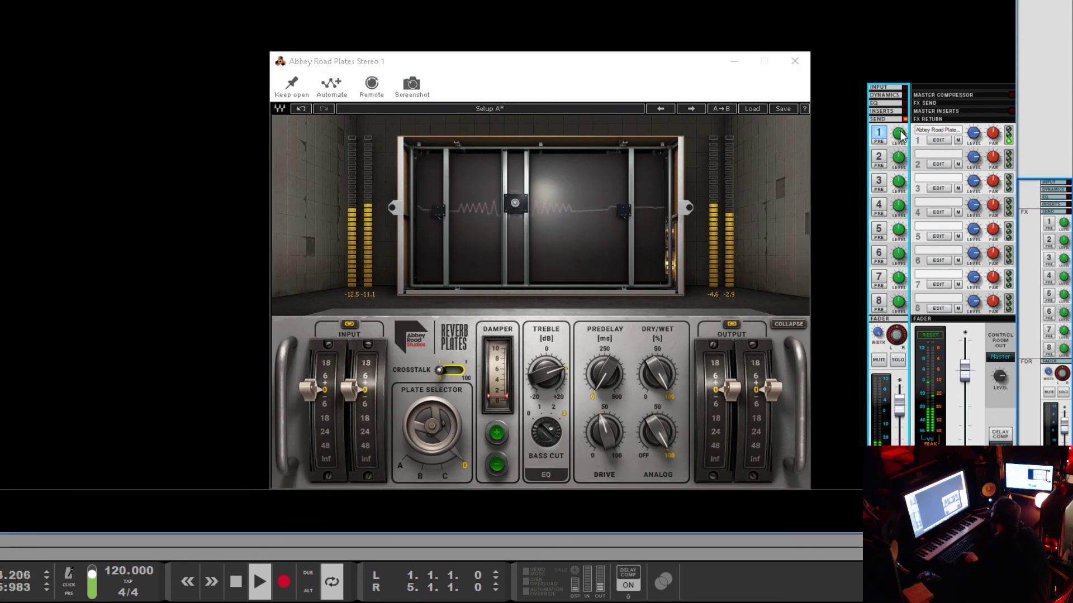
key(space)
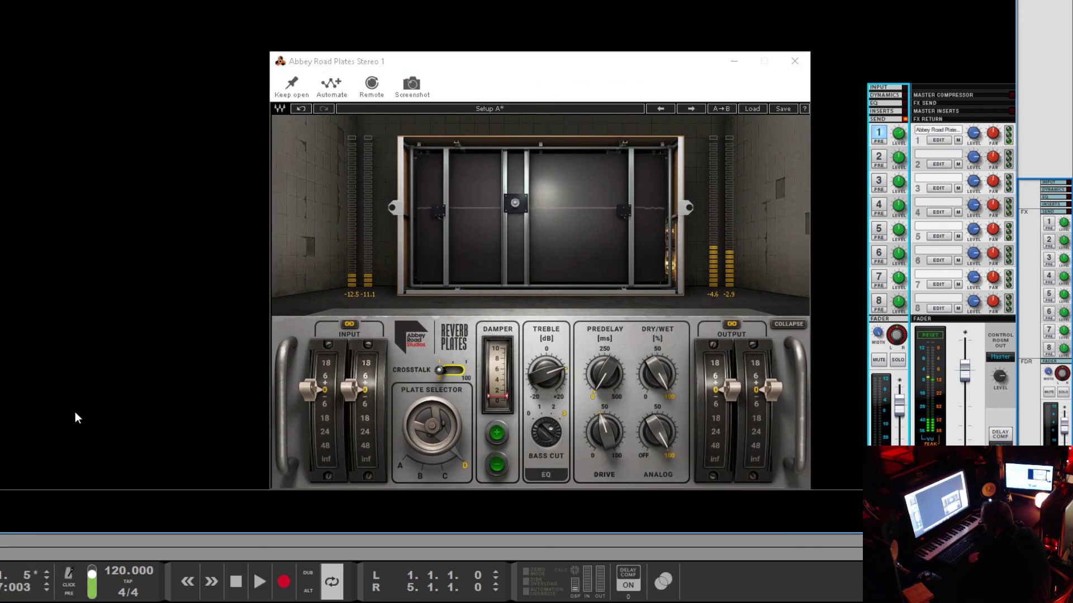
Close the Abbey Road Plates window over the piano clip's note editor and collapse the sequencer to show the rack at full height
double_click(185, 541)
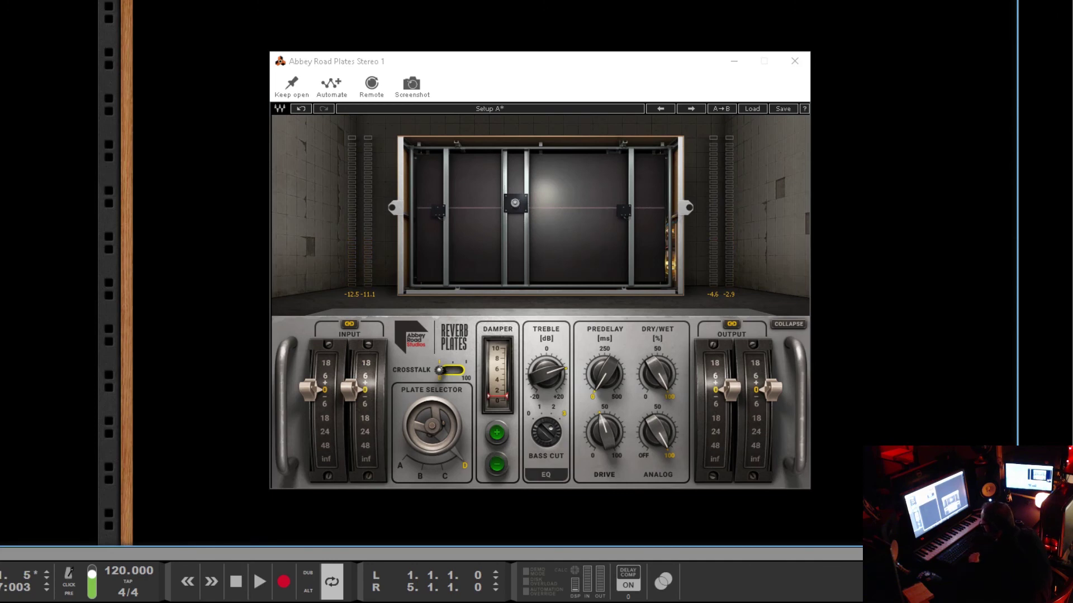
key(F7)
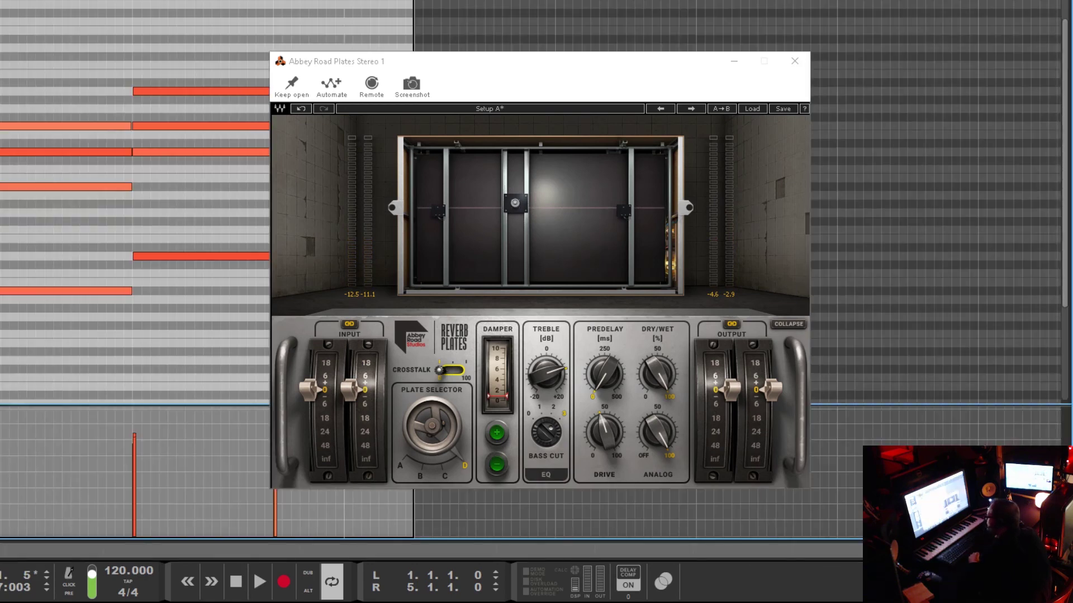
scroll(134, 268, right, 3)
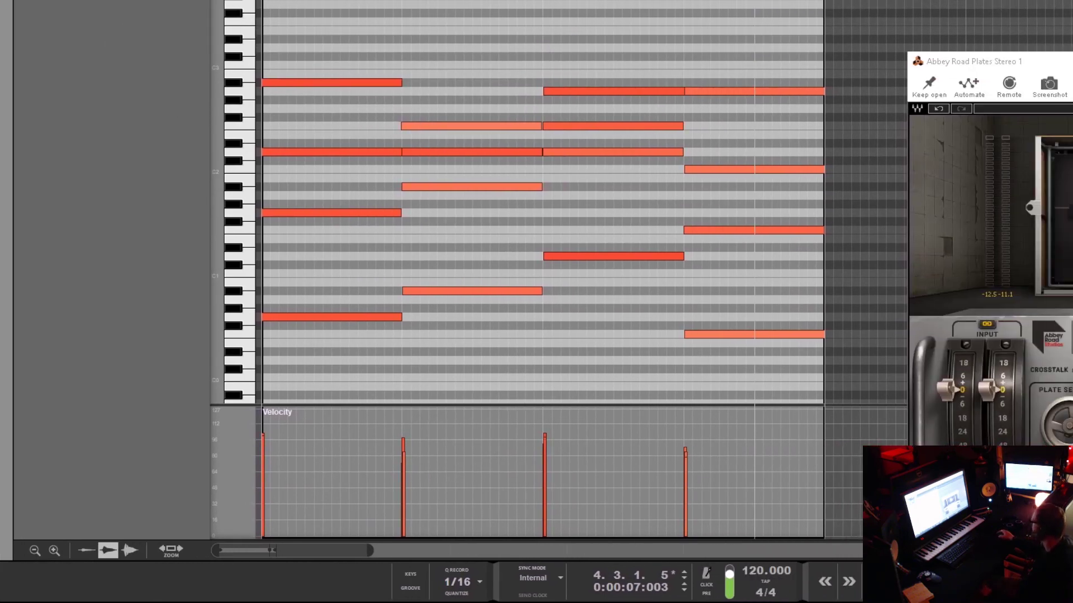
key(Escape)
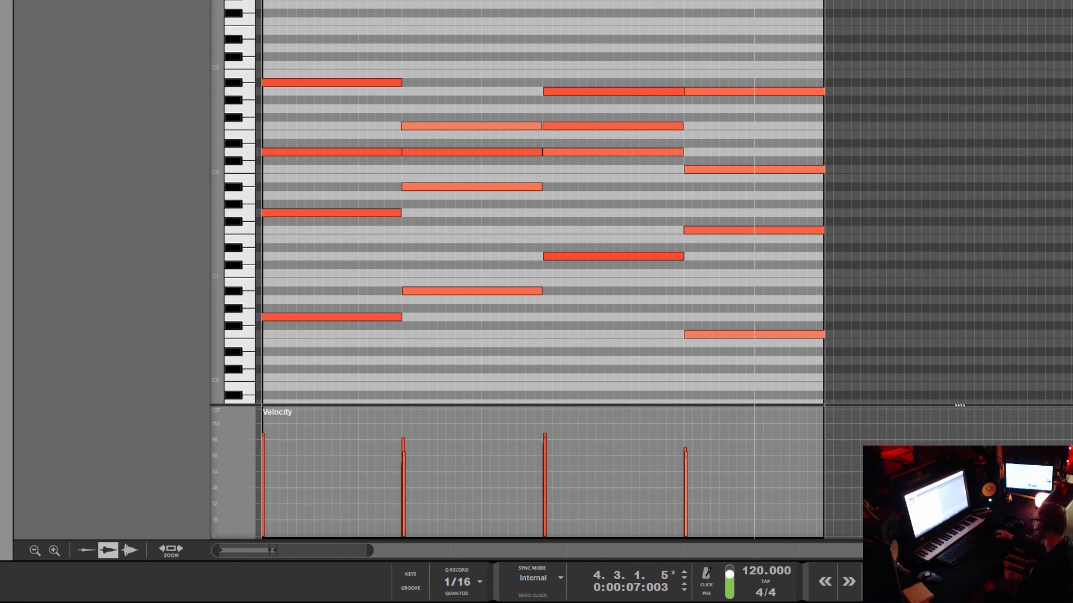
drag(539, 0, 531, 554)
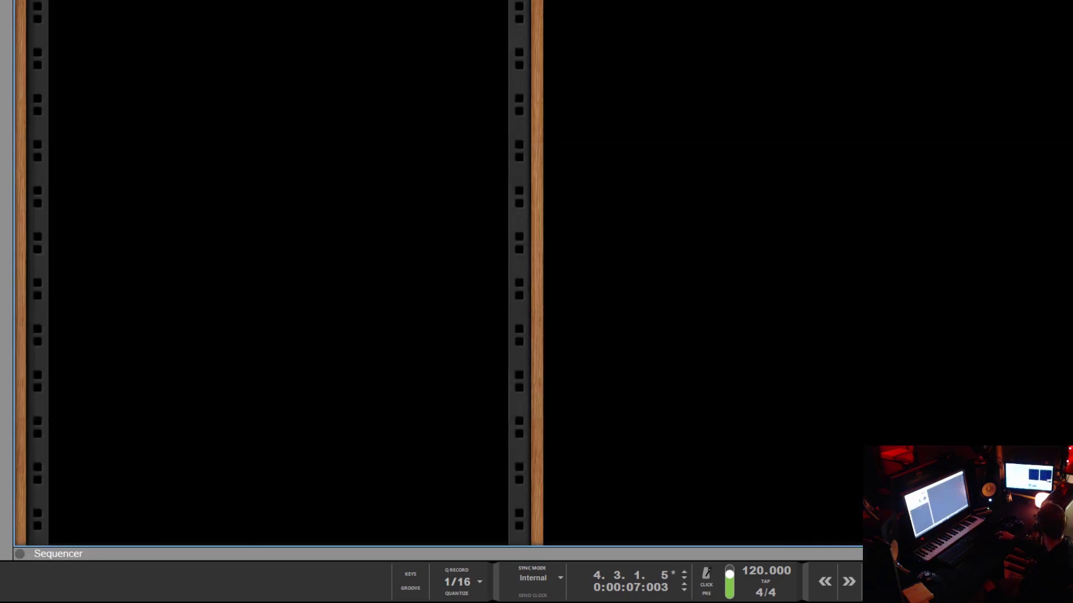